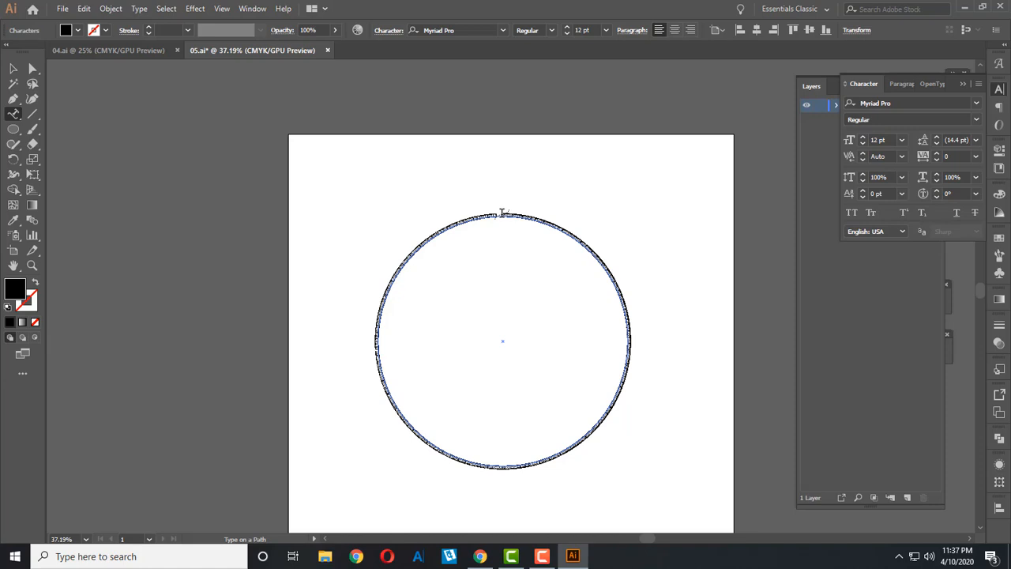
- Paste the copied licence key as text along the circle's path and enlarge it to 44 pt
key(ctrl+v)
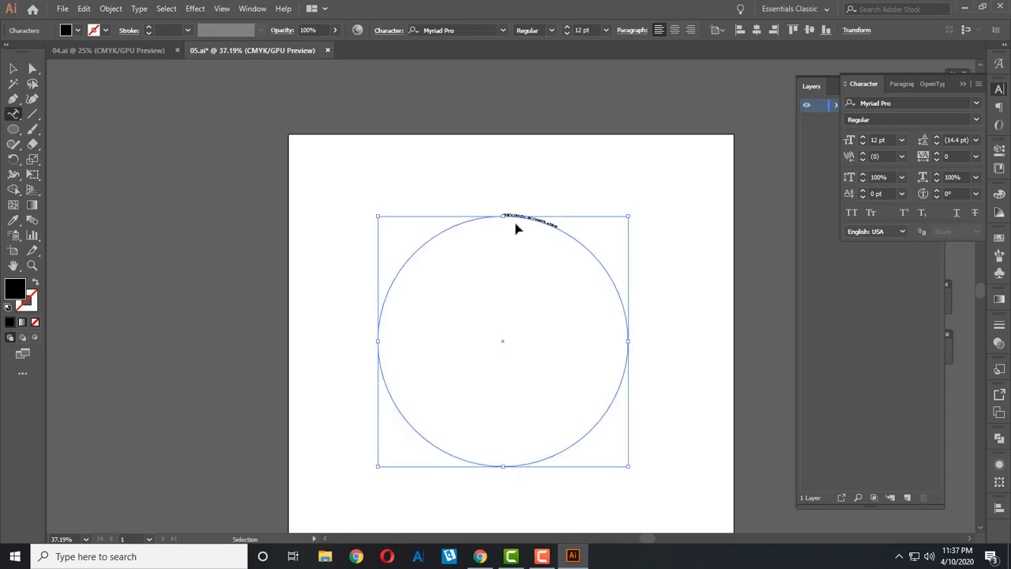
key(ctrl+a)
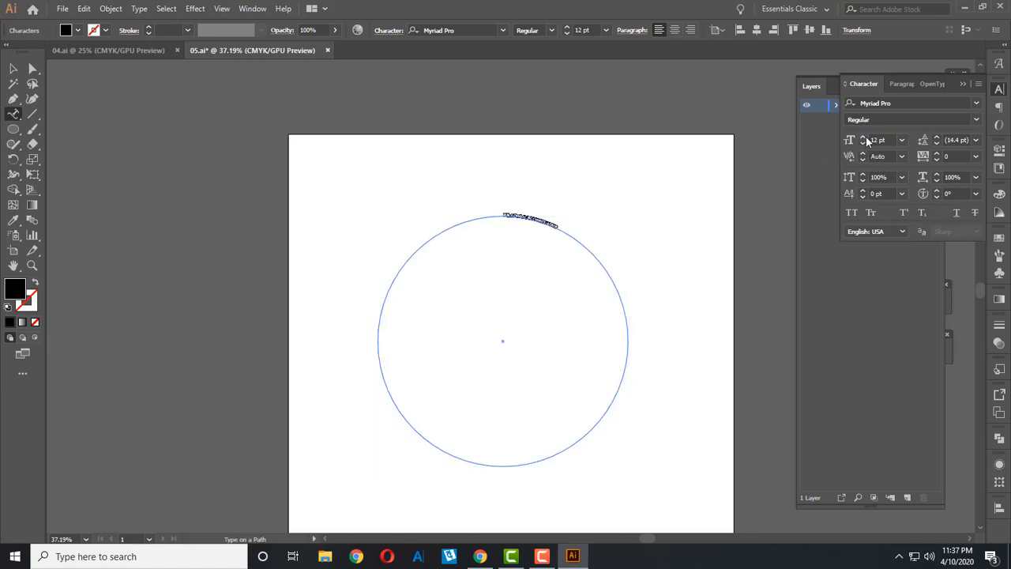
click(865, 137)
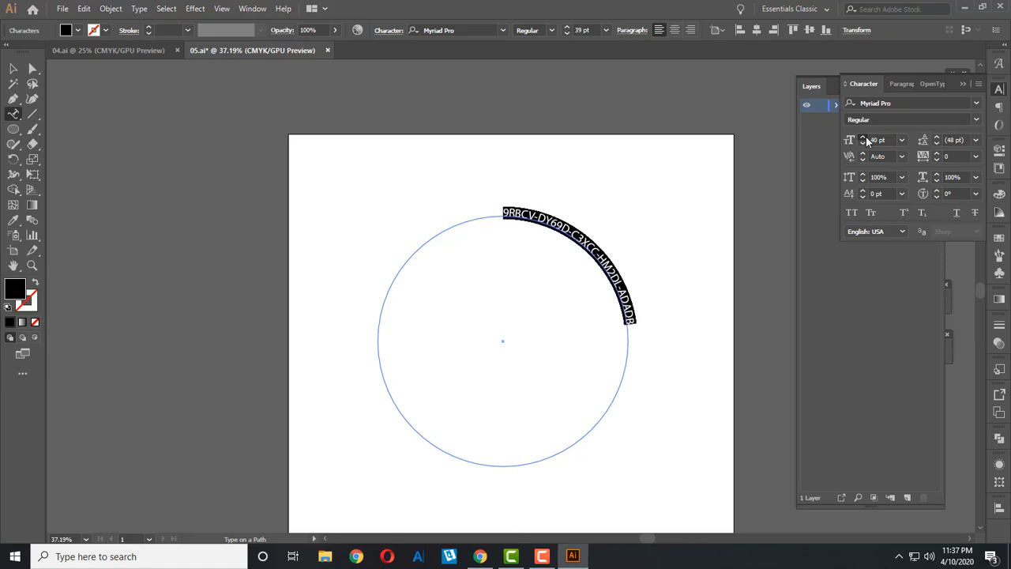
- Replace the text on the circle path with "Covid" and enlarge it to 213 pt
text(q)
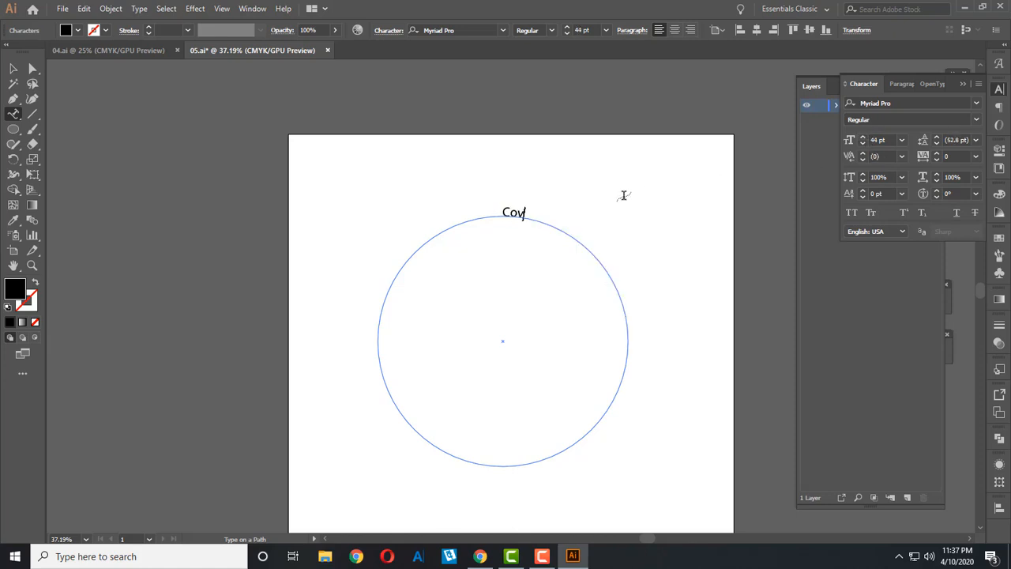
text(ovid)
key(ctrl+a)
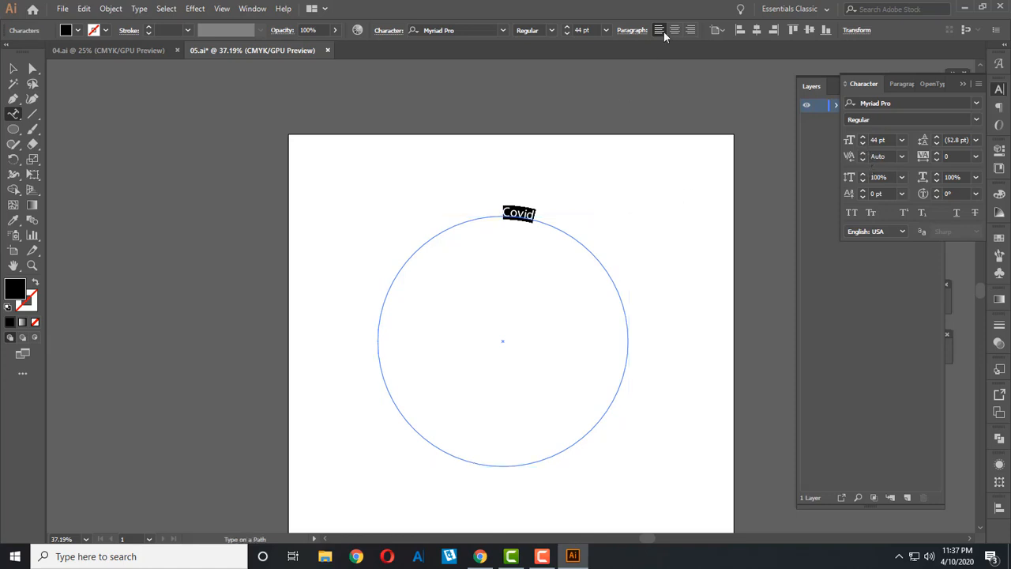
click(864, 137)
- Set the "Covid" path text in Century Gothic Bold and centre-align it
click(977, 103)
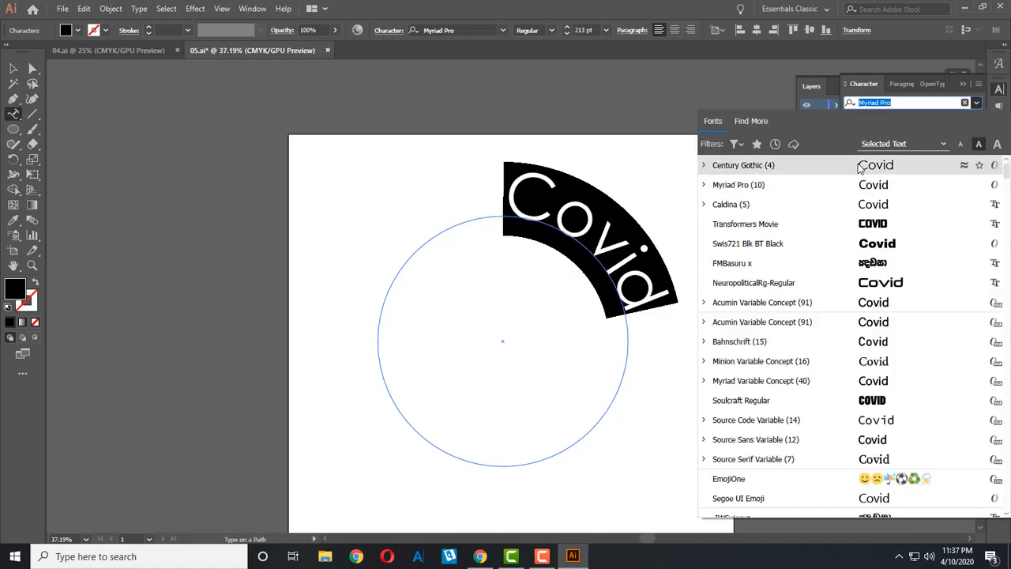
click(705, 166)
click(862, 226)
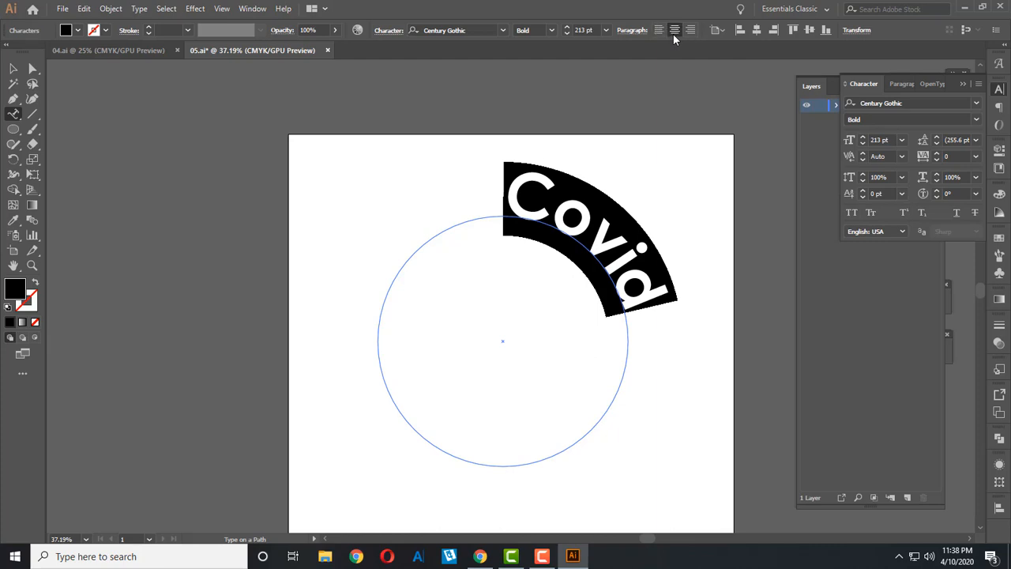
click(673, 32)
- Rotate the "Covid" path text by 180° so it arches over the circle, and deselect it
click(11, 69)
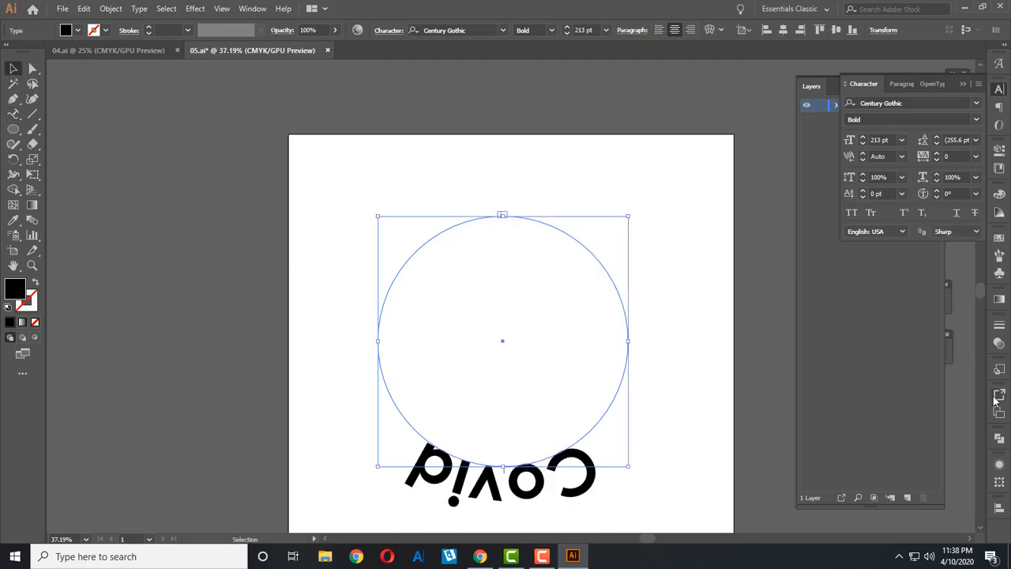
click(999, 481)
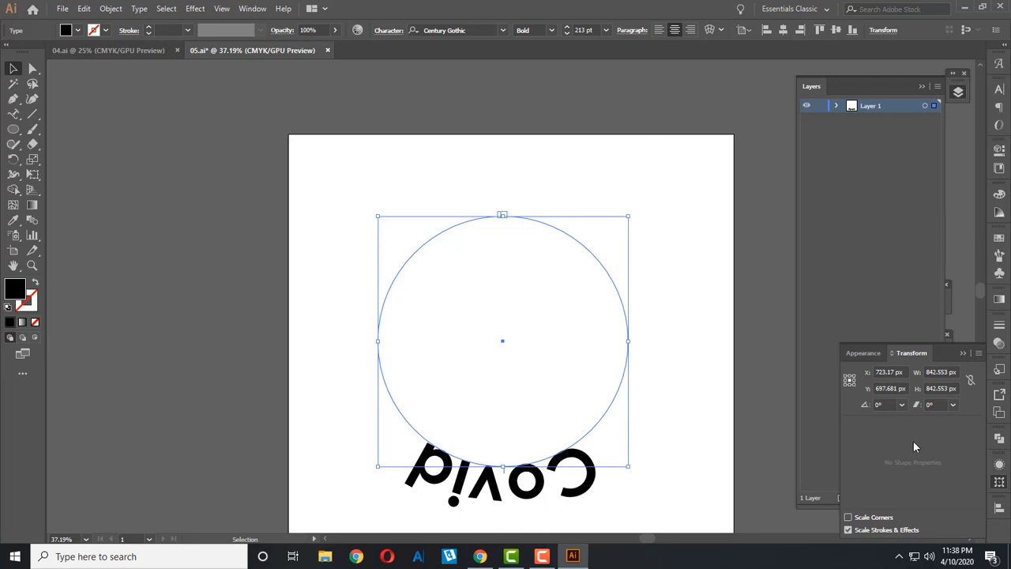
click(877, 404)
text(18)
key(Return)
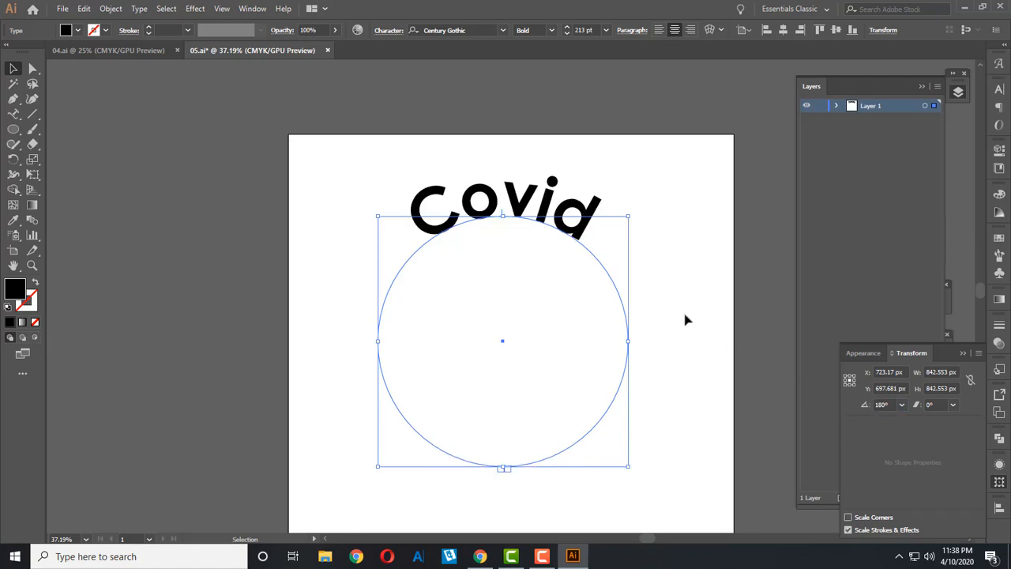
key(a)
key(v)
click(673, 283)
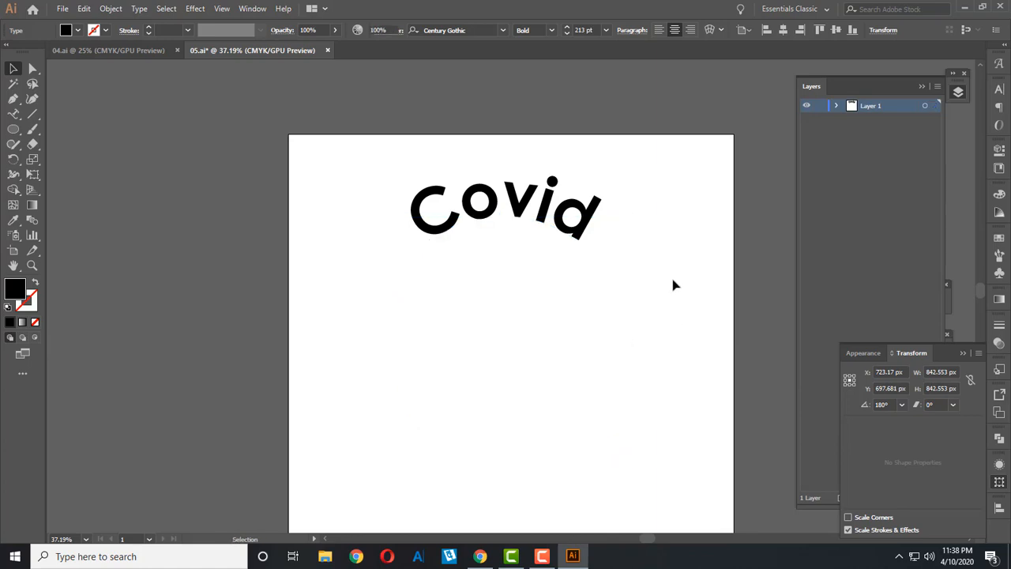
- Draw a circle about 843 px wide from the centre of the "Covid" path and add the path text "Clear" to it
click(12, 128)
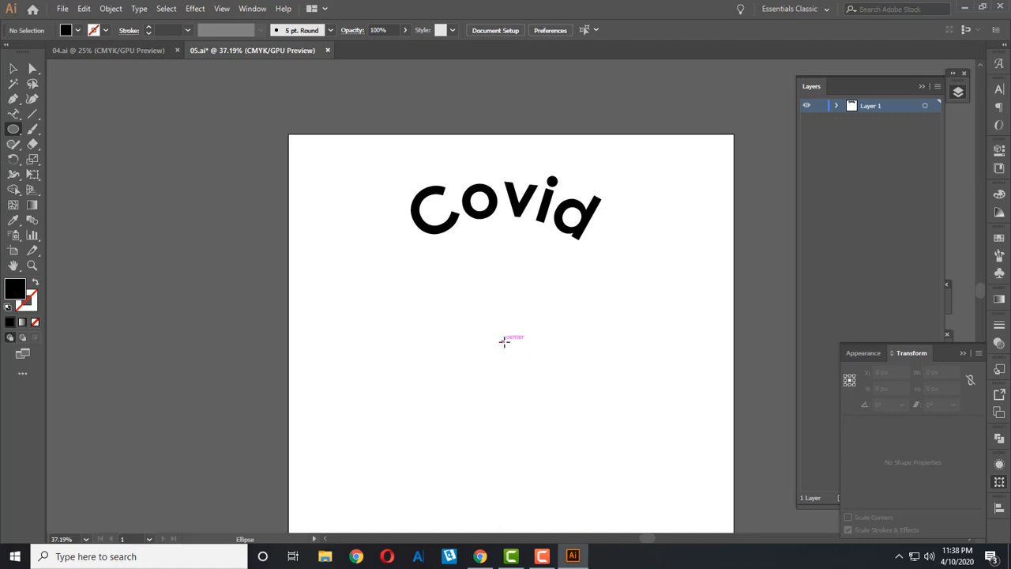
drag(503, 341, 627, 440)
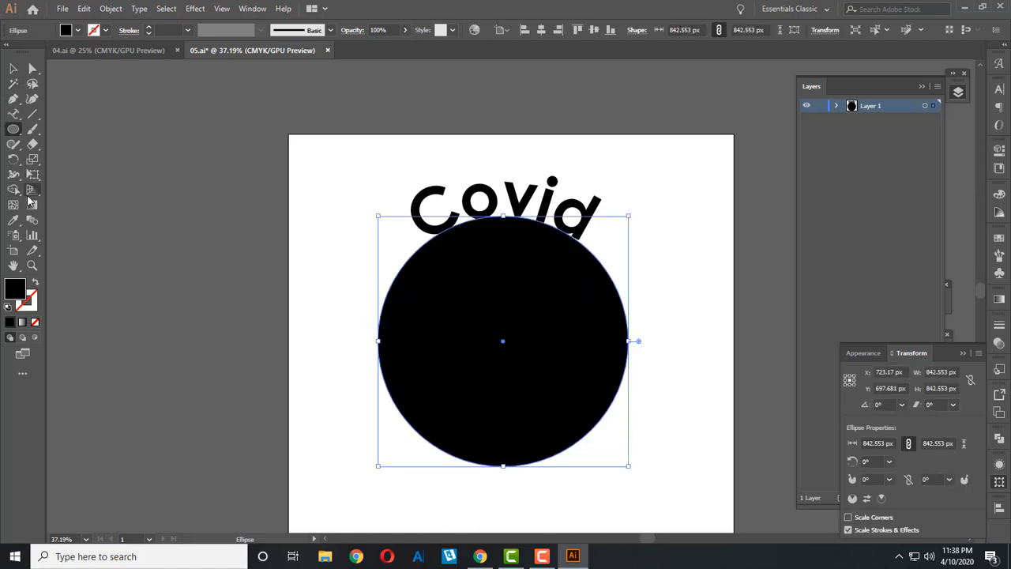
click(13, 117)
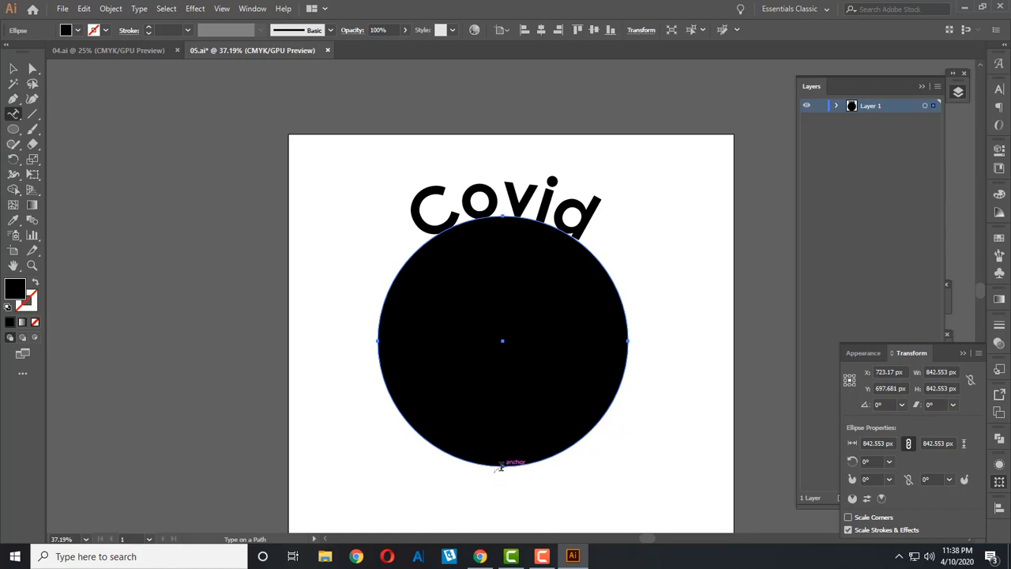
click(500, 466)
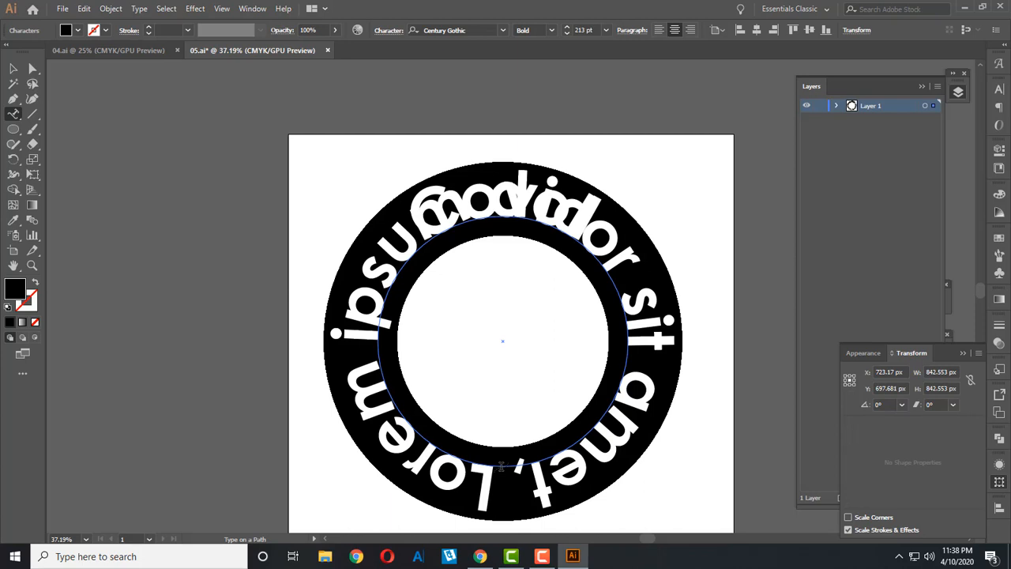
text(Covid)
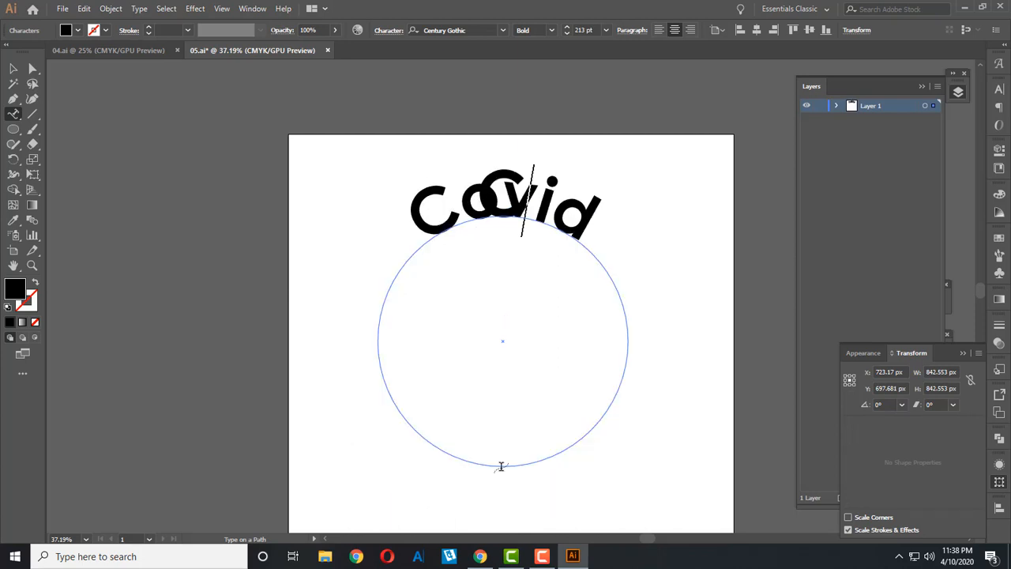
text(lea)
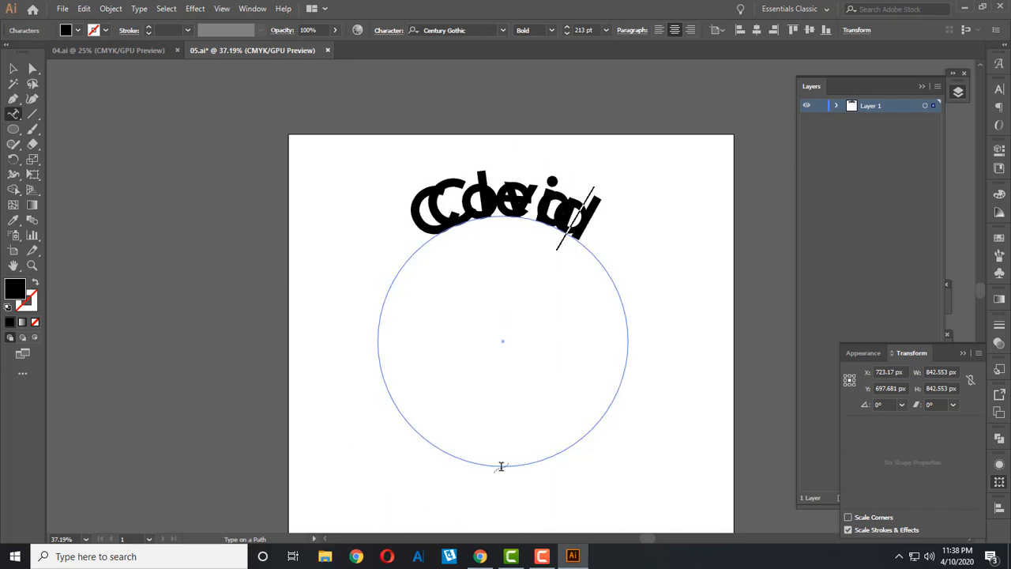
text(r)
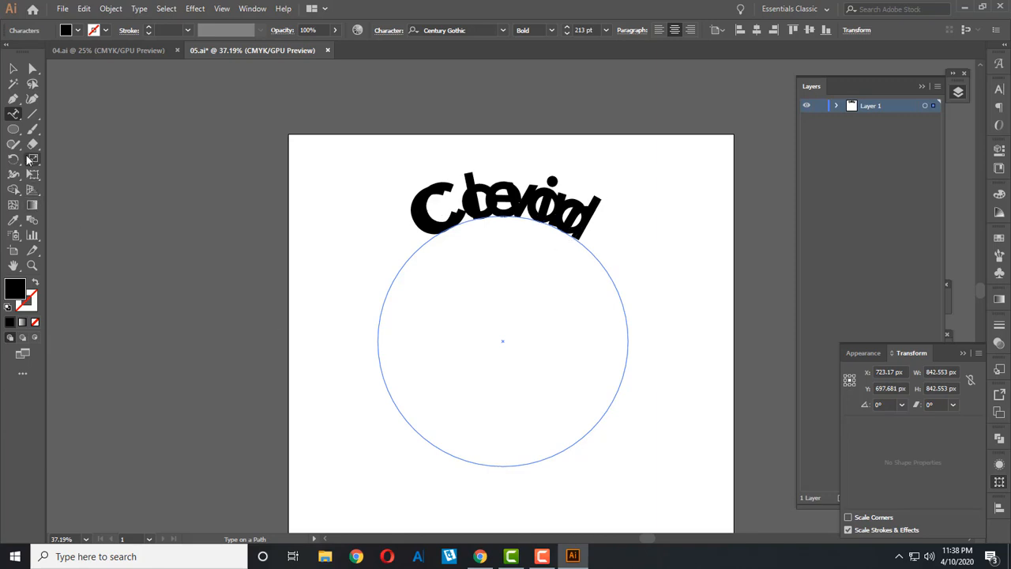
- Rotate the "Clear" path text by 180° to move it to the bottom of the circle
click(13, 69)
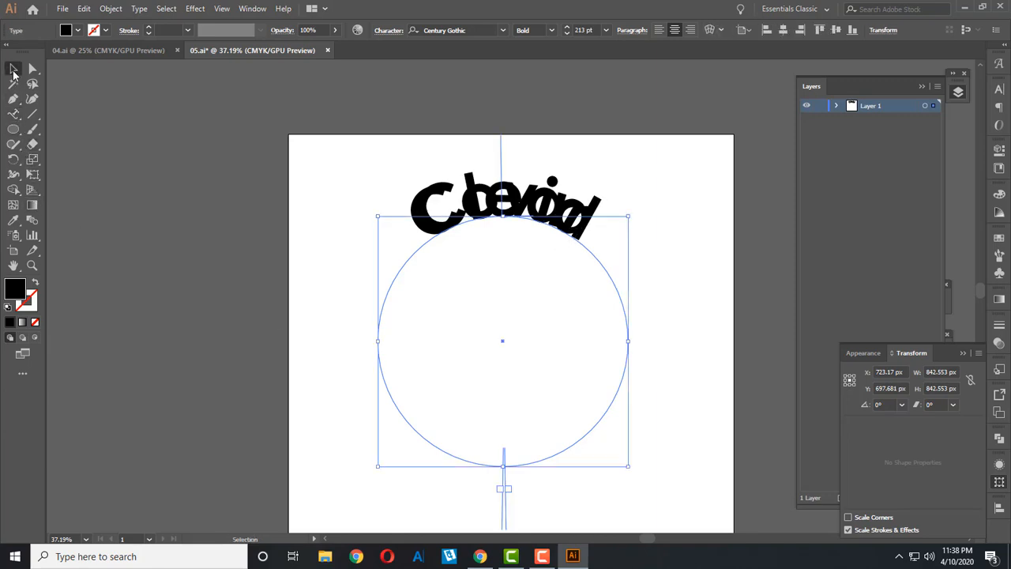
click(877, 404)
text(180)
key(Return)
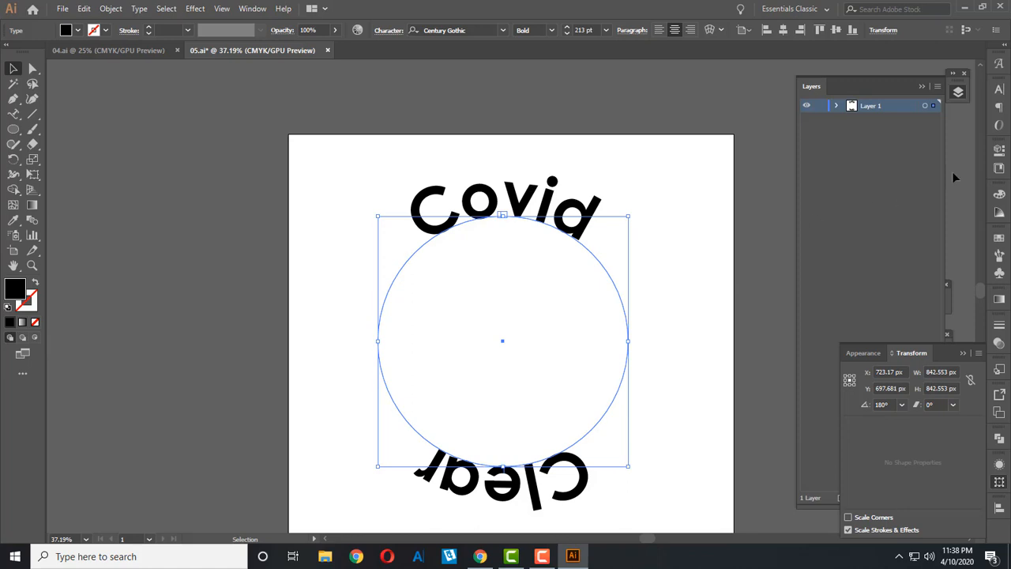
- Flip the "Clear" text on its path with the Type on a Path options, keeping the Rainbow effect
click(999, 89)
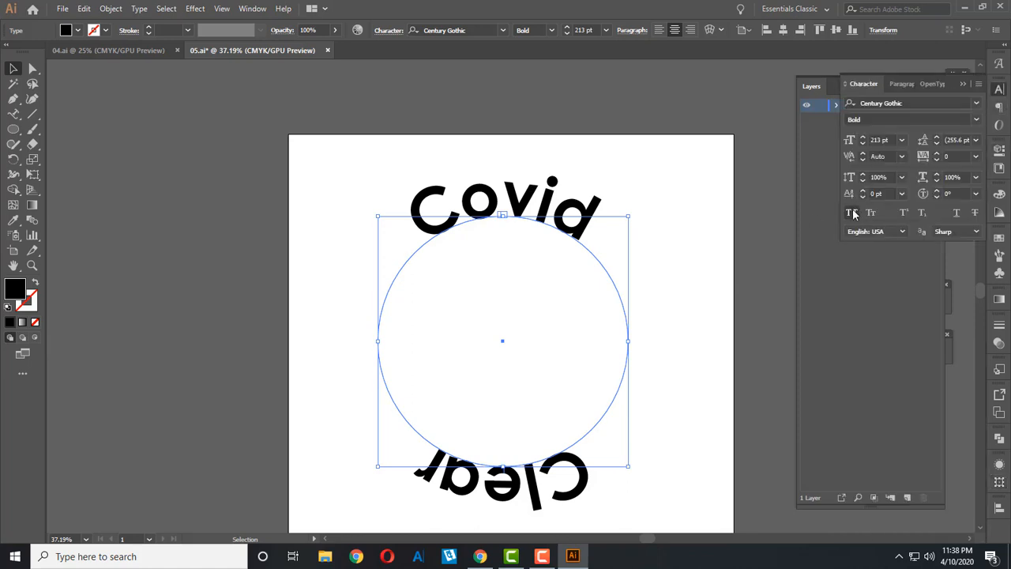
click(139, 8)
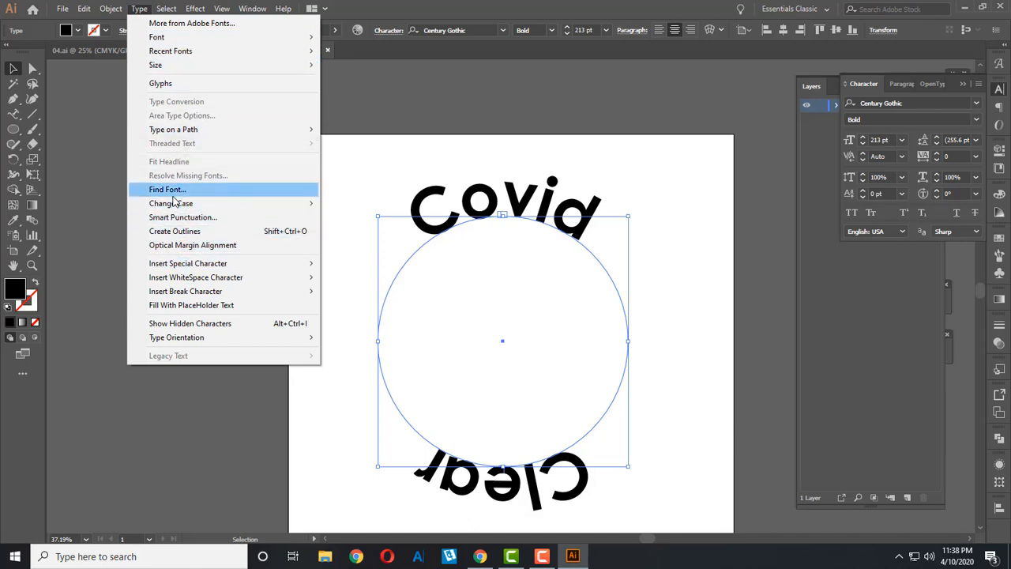
mouse_move(312, 130)
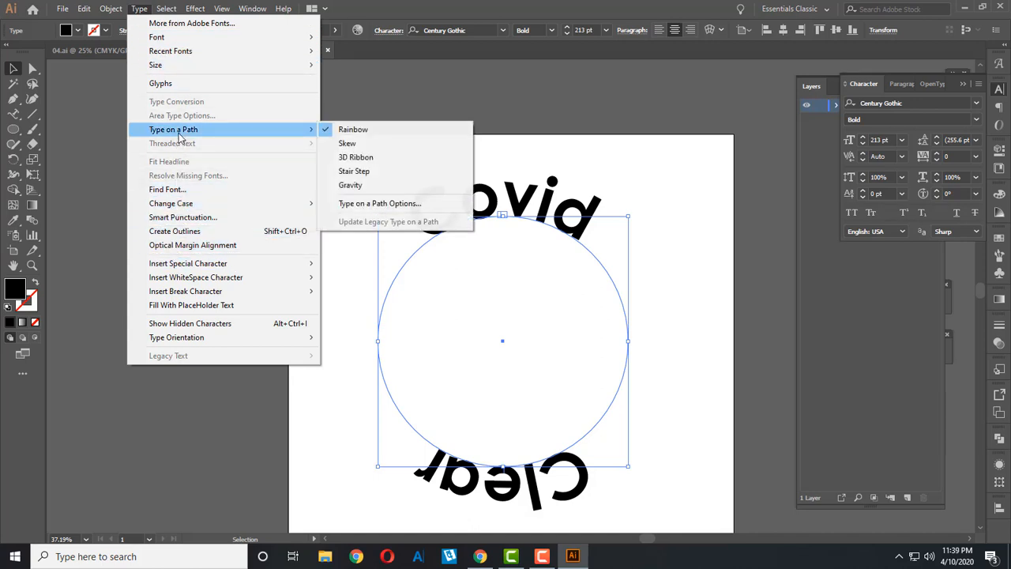
click(395, 204)
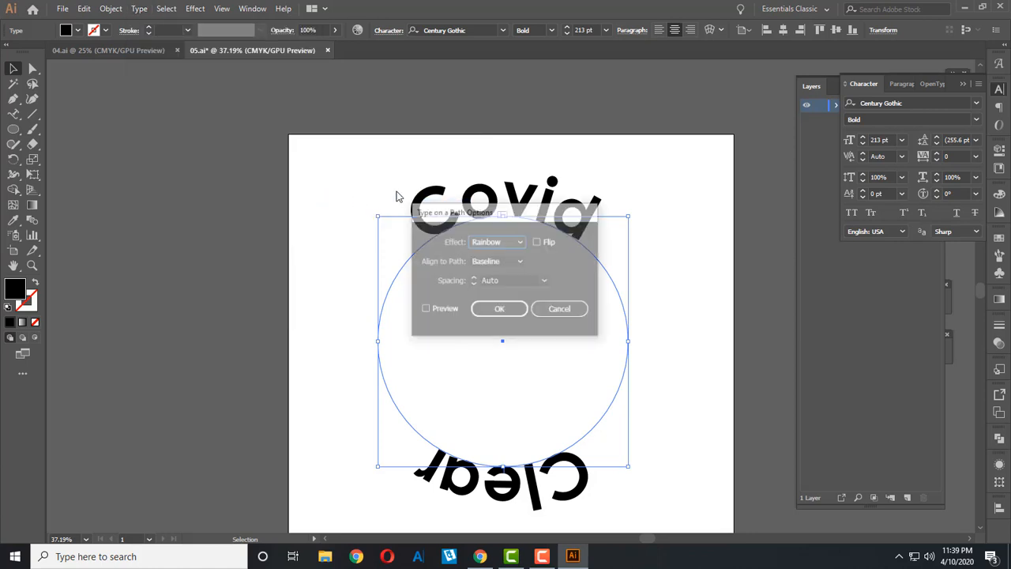
click(538, 243)
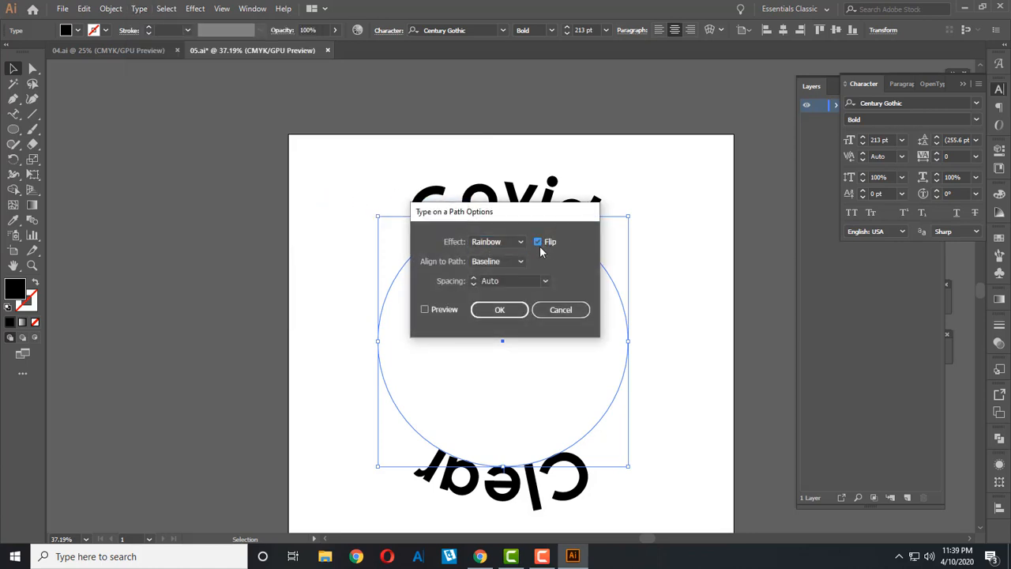
click(426, 309)
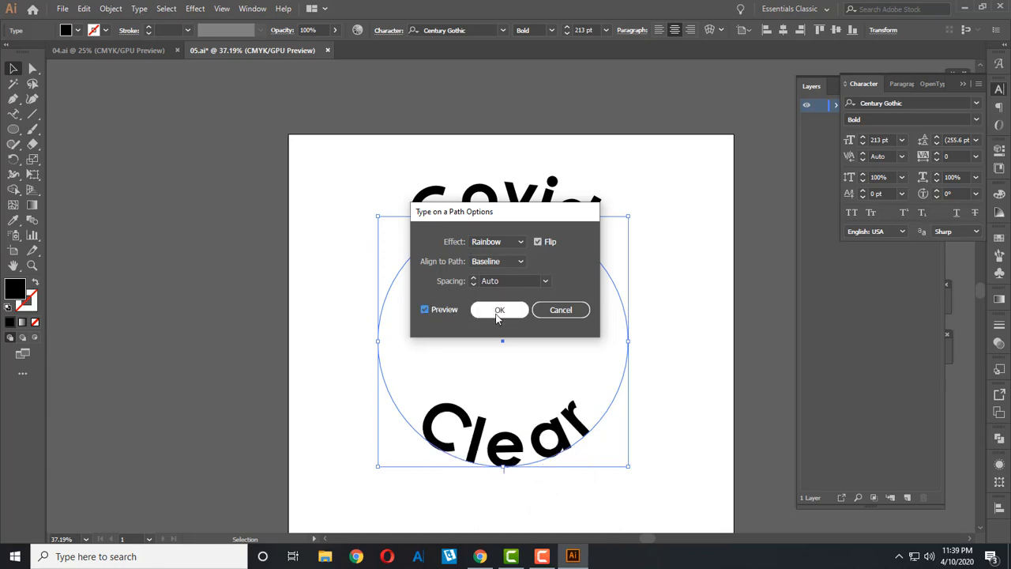
click(498, 315)
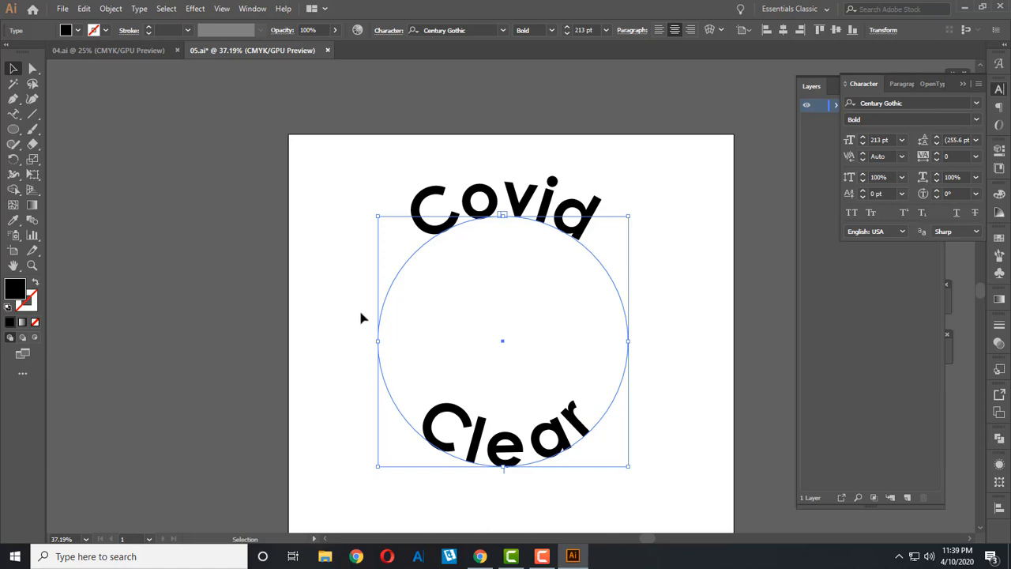
- Set the "Clear" text in all caps and lower its baseline shift to -157 pt
click(864, 198)
click(863, 197)
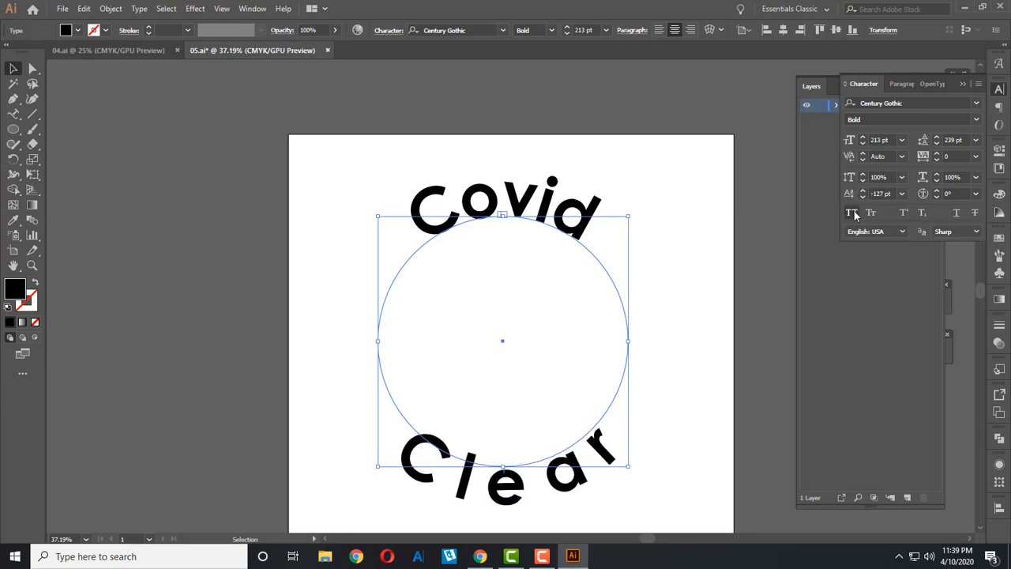
click(852, 212)
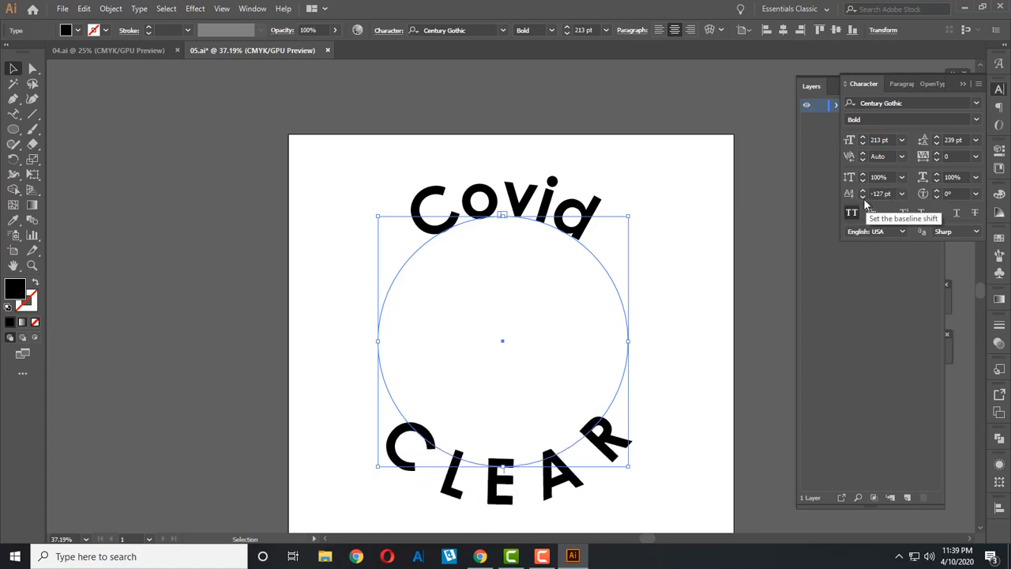
click(863, 197)
click(863, 198)
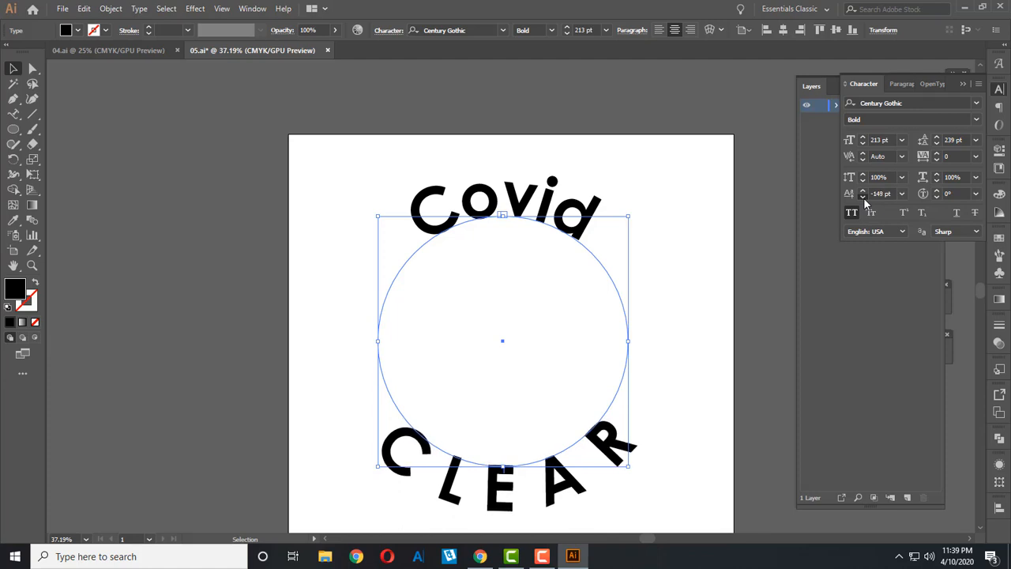
- Tighten the tracking of the "CLEAR" text to -195 and set its baseline shift to -76 pt
click(936, 160)
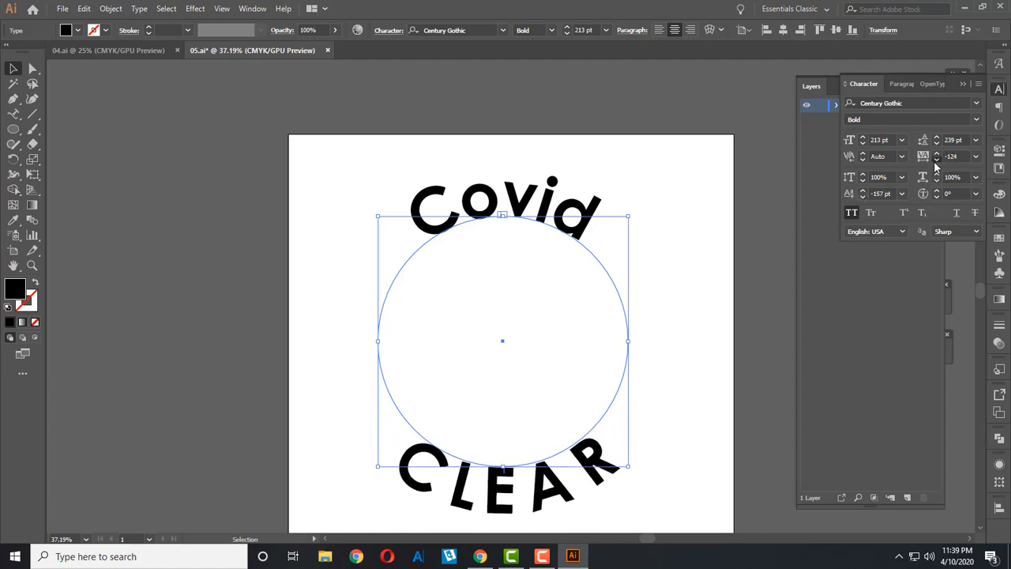
click(935, 160)
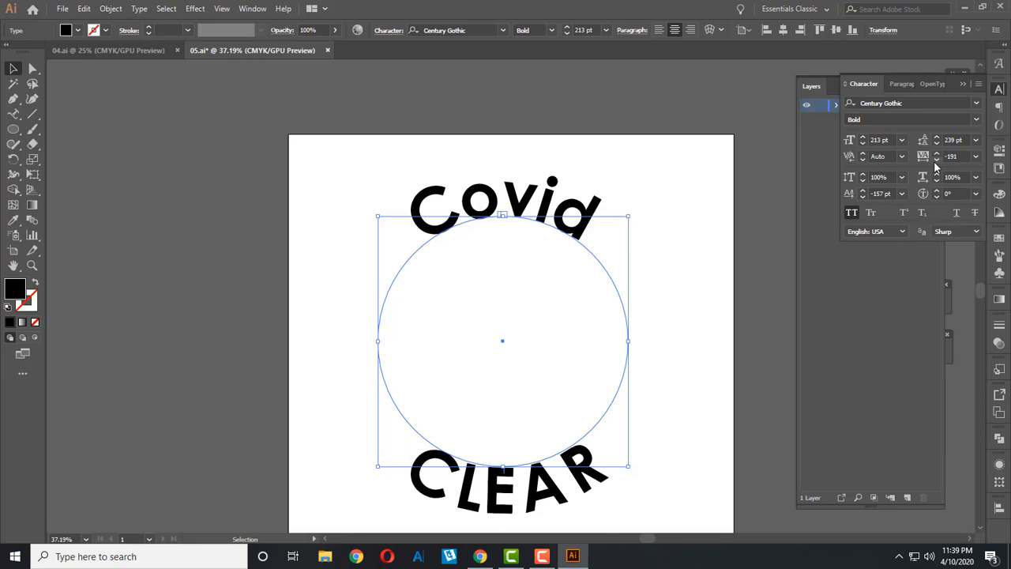
click(863, 192)
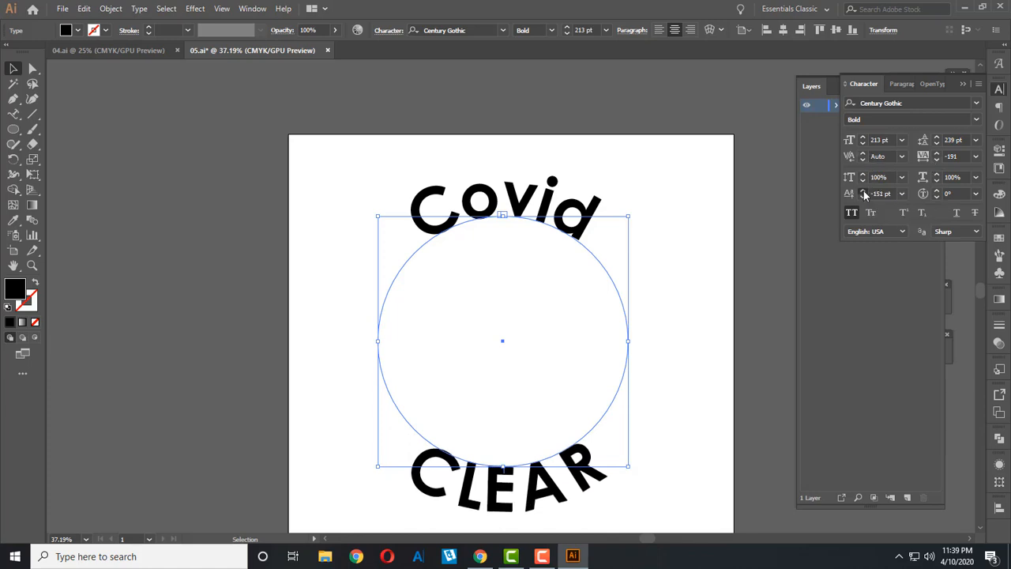
click(864, 192)
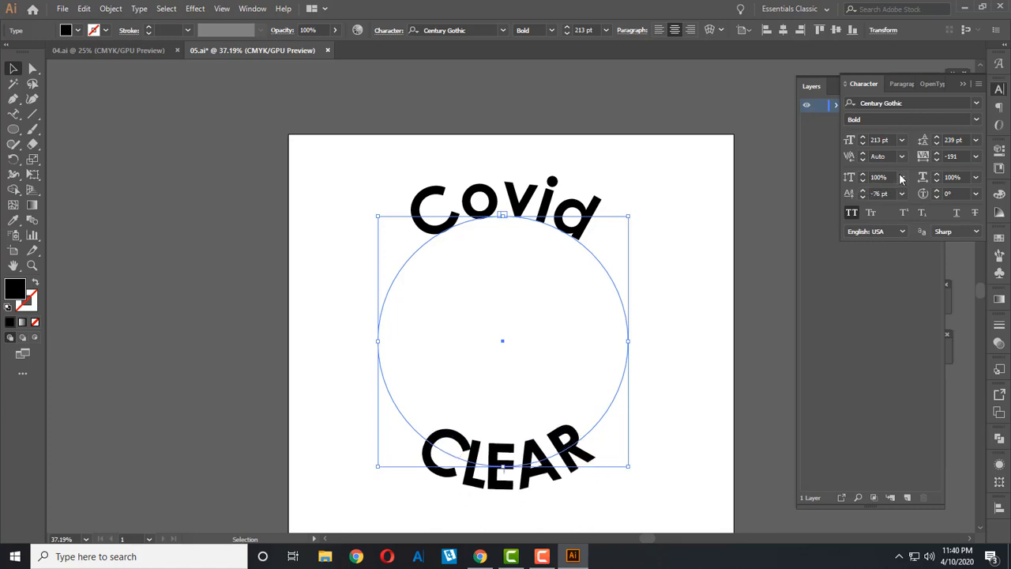
click(938, 159)
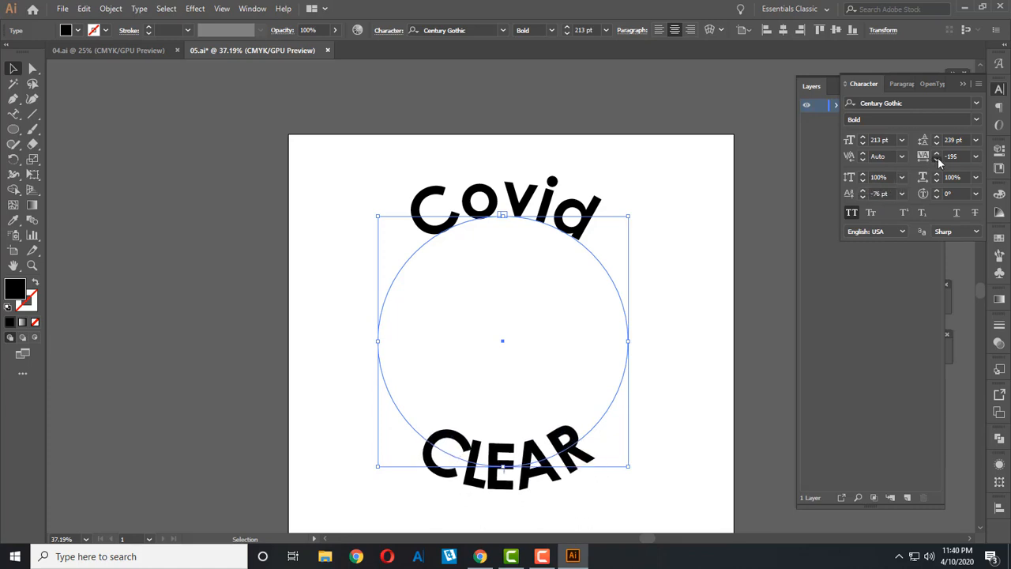
- Loosen the tracking of the "CLEAR" text to -50
click(938, 152)
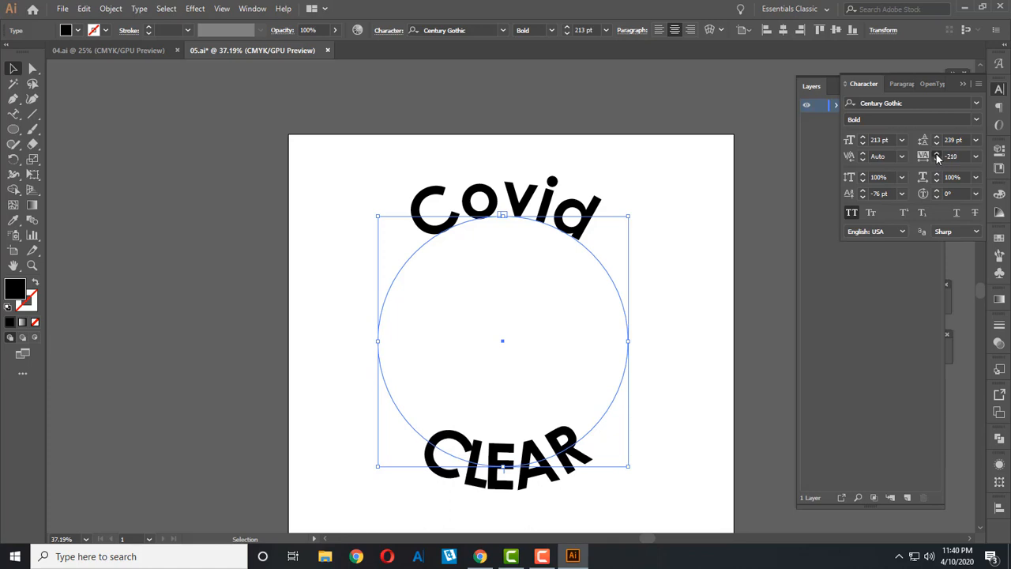
click(963, 156)
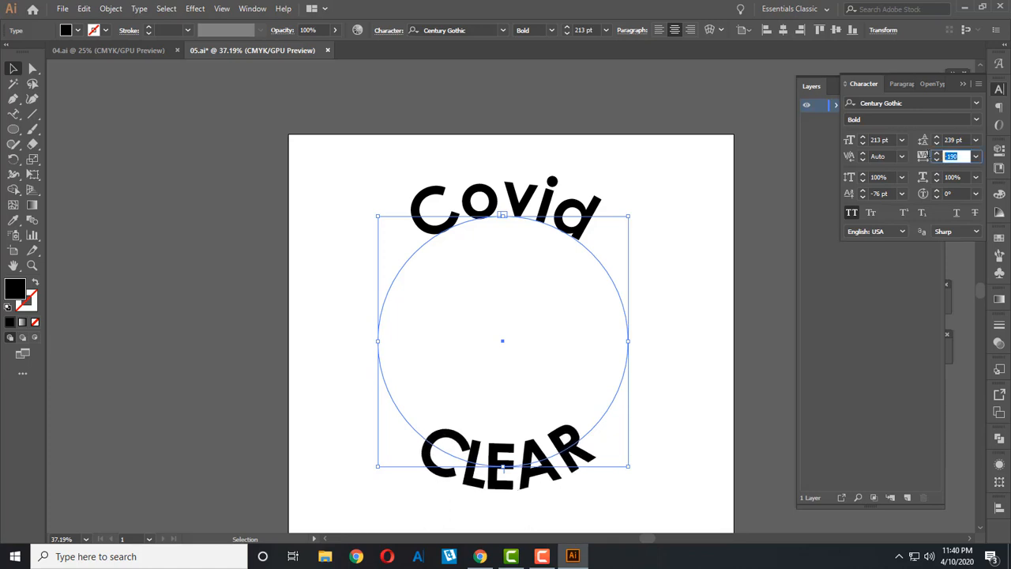
key(Return)
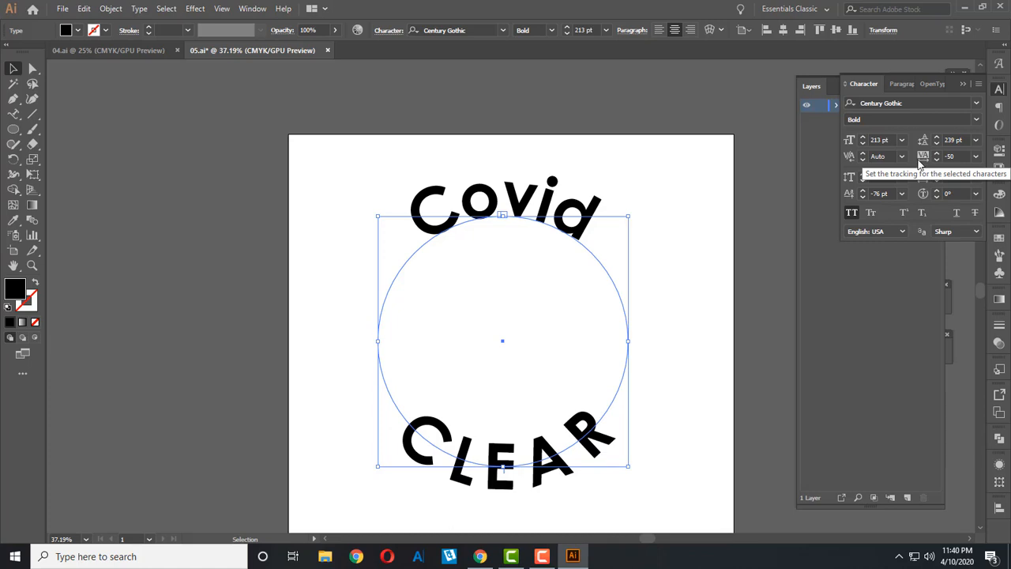
- Set the tracking of the "Covid" path text to 50
click(528, 207)
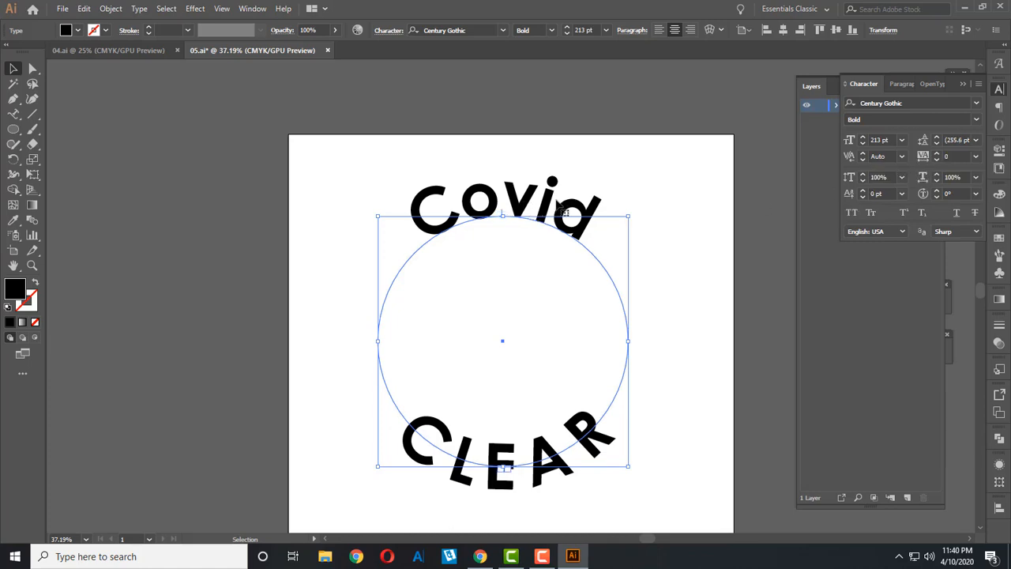
click(638, 206)
click(593, 210)
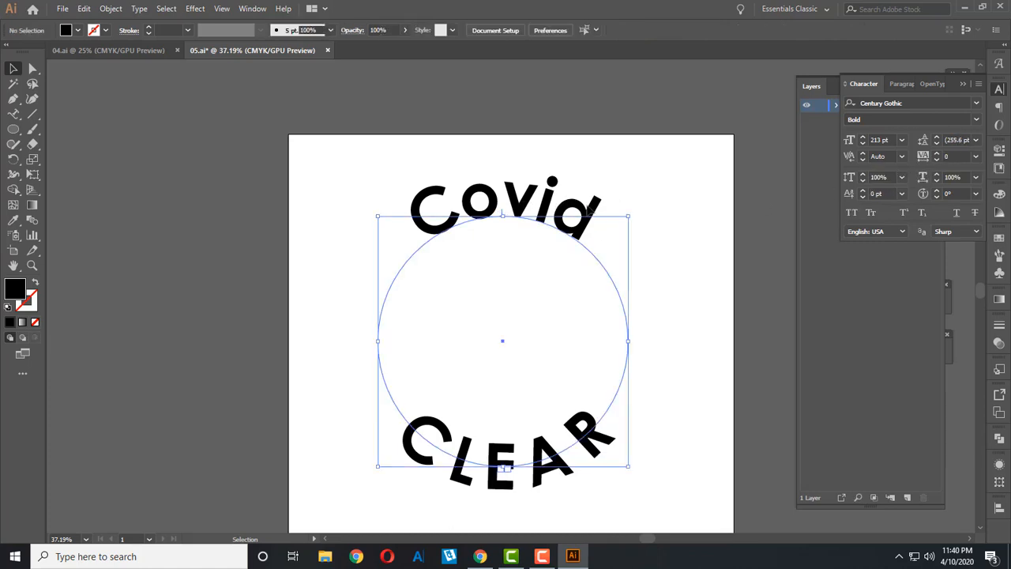
click(951, 176)
click(949, 155)
key(Return)
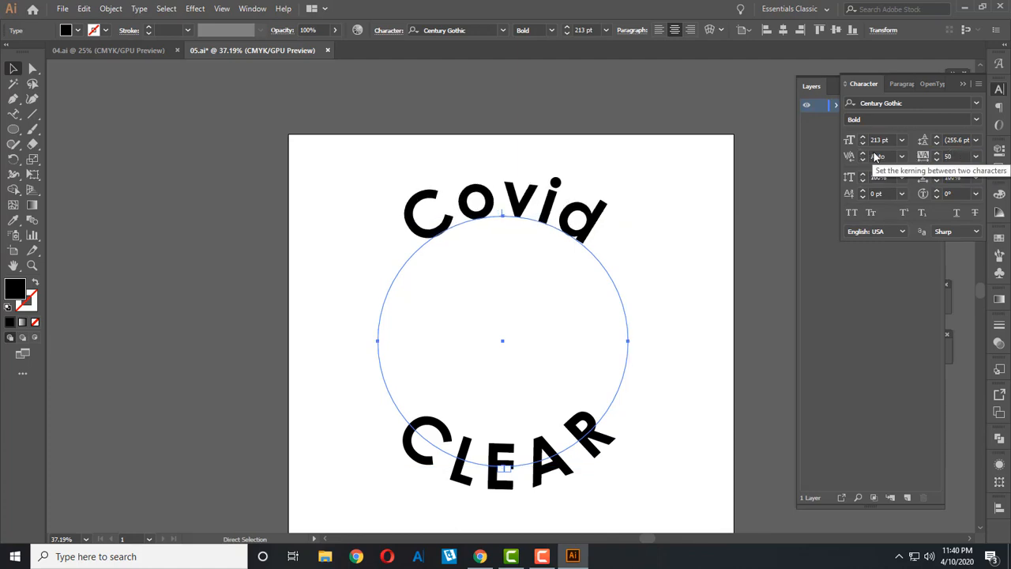
- Set the "Covid" text in all caps and lower its baseline shift to -84 pt
click(864, 190)
click(864, 192)
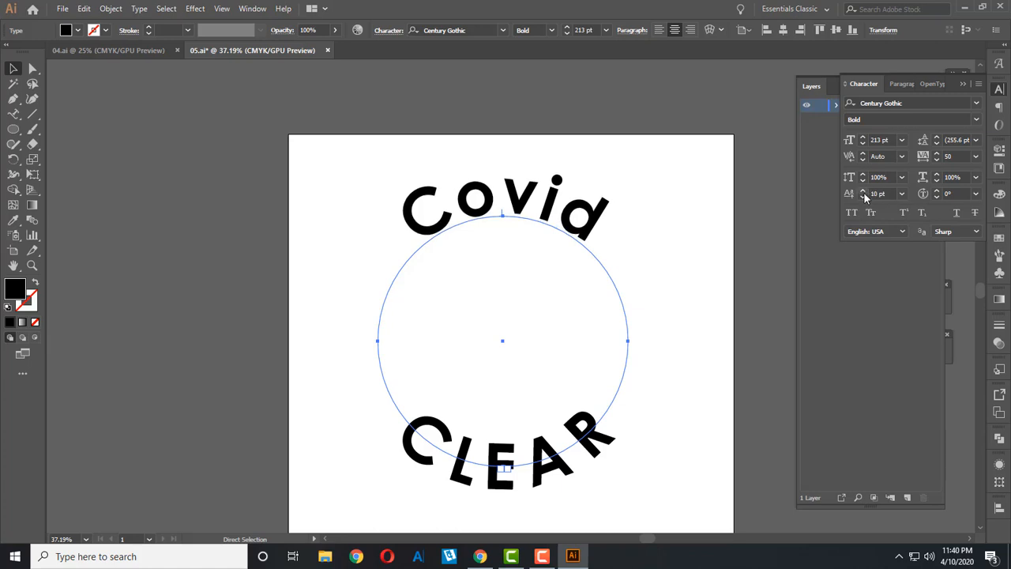
click(865, 197)
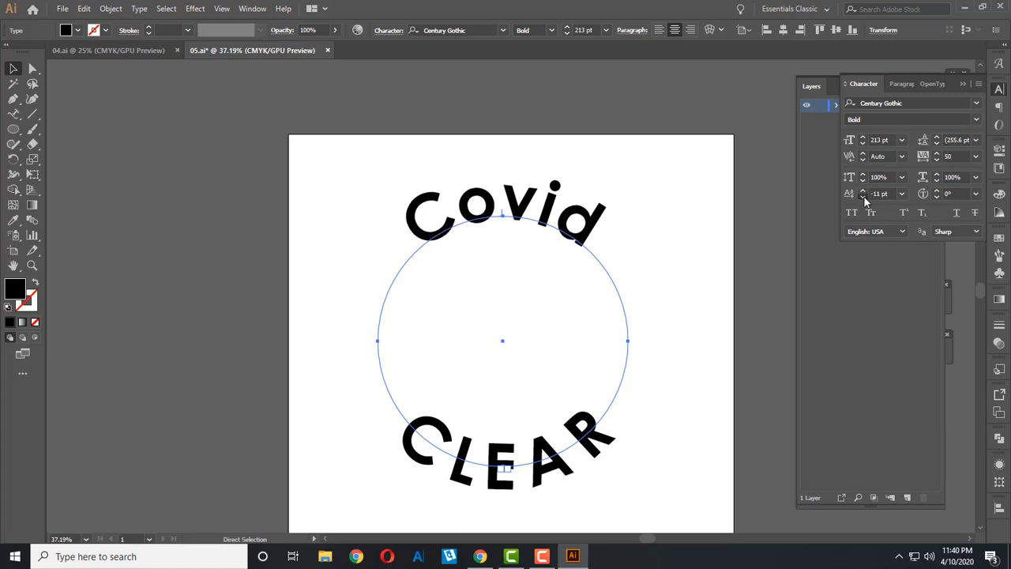
click(863, 197)
click(852, 213)
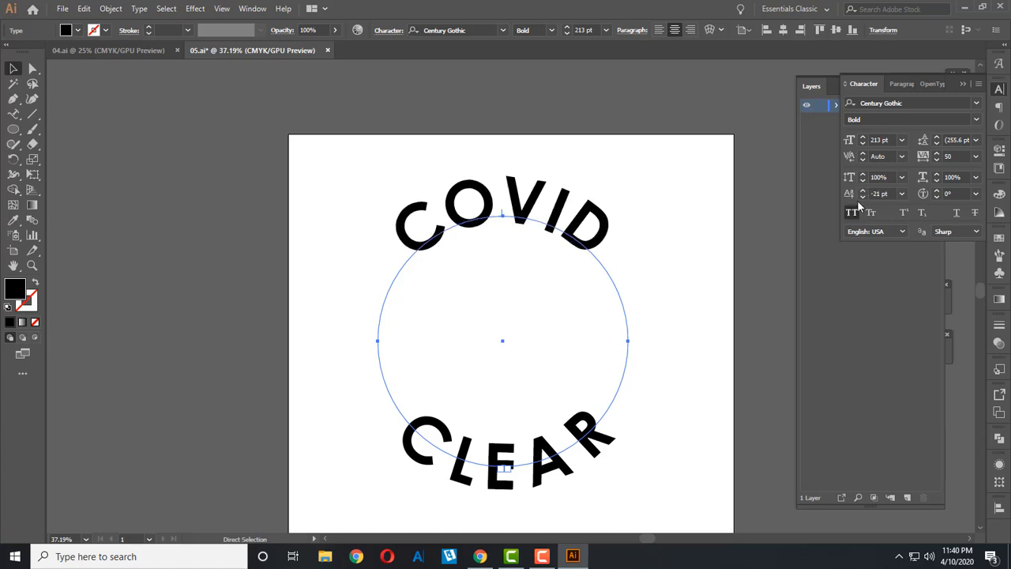
click(863, 197)
click(863, 197)
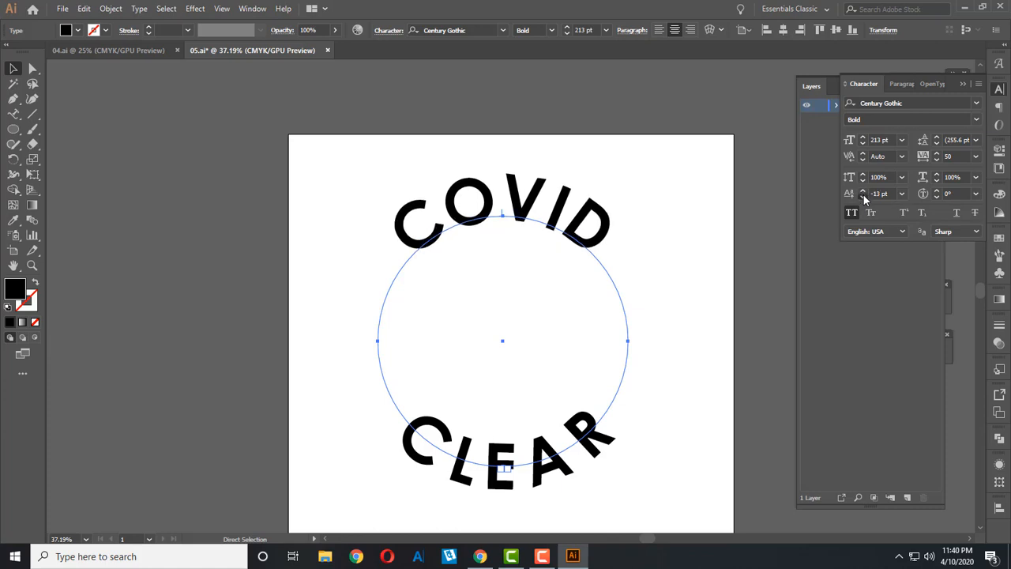
click(863, 197)
click(864, 199)
click(865, 198)
click(865, 199)
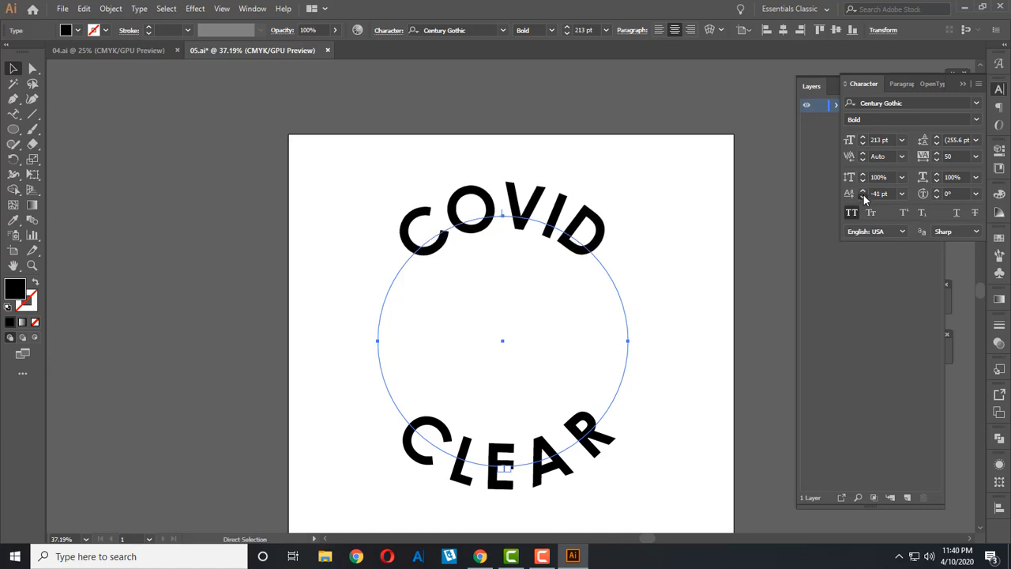
click(864, 198)
click(864, 198)
click(865, 199)
click(865, 198)
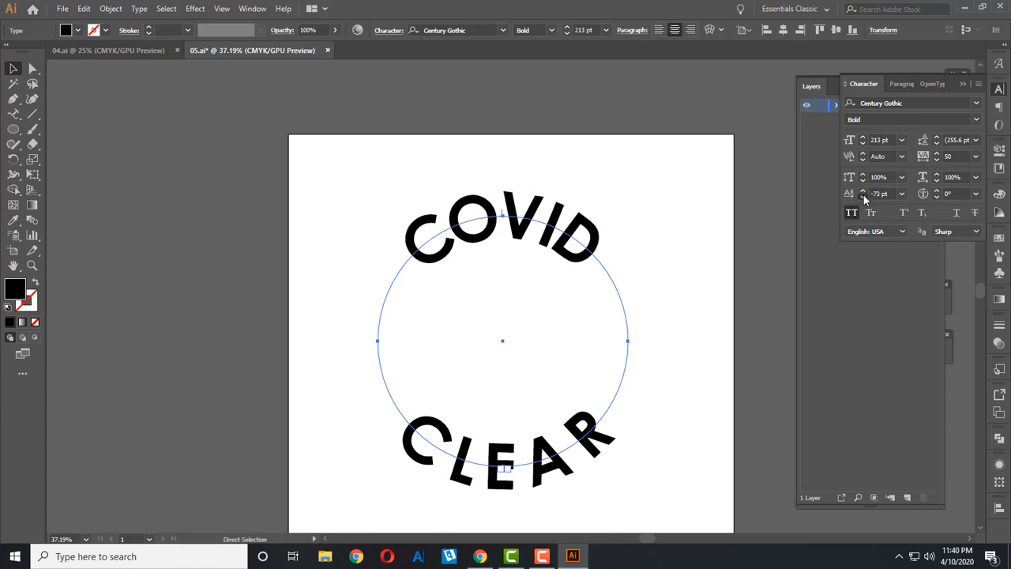
click(864, 198)
click(864, 198)
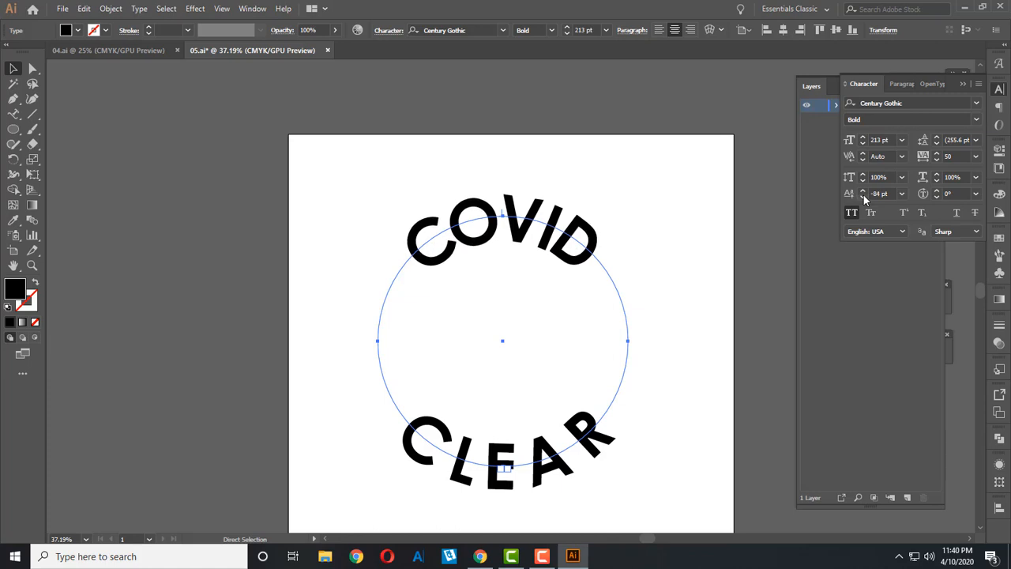
- Widen the tracking of the "COVID" text to 150 and deselect it
click(954, 157)
text(1)
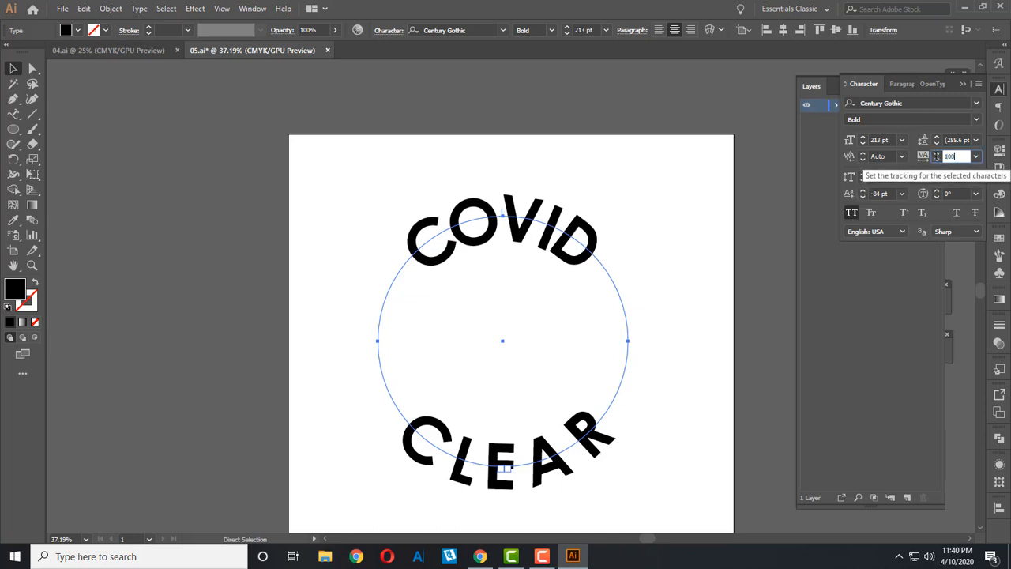
text(00)
key(Return)
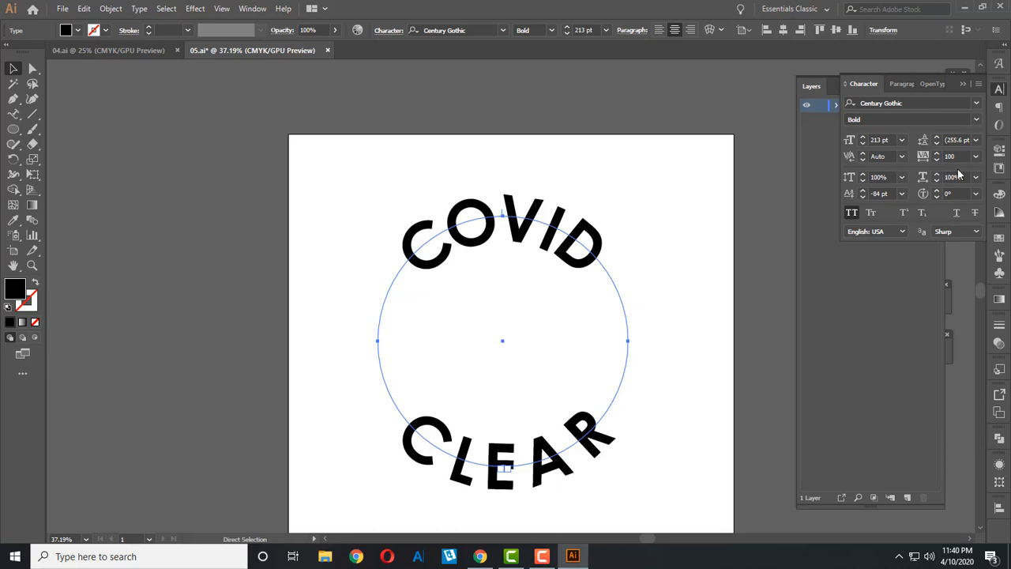
click(923, 157)
text(0)
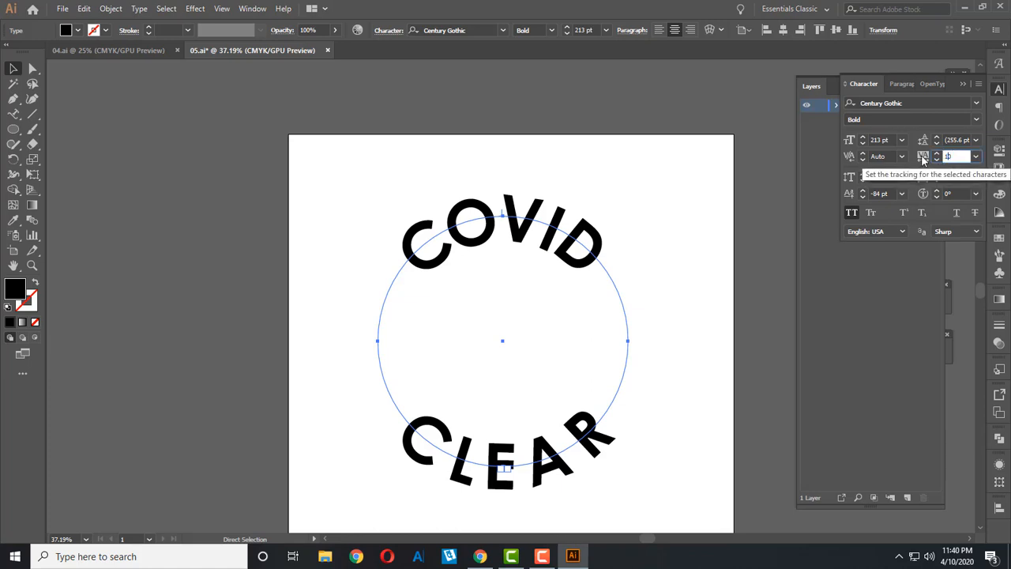
text(50)
key(Return)
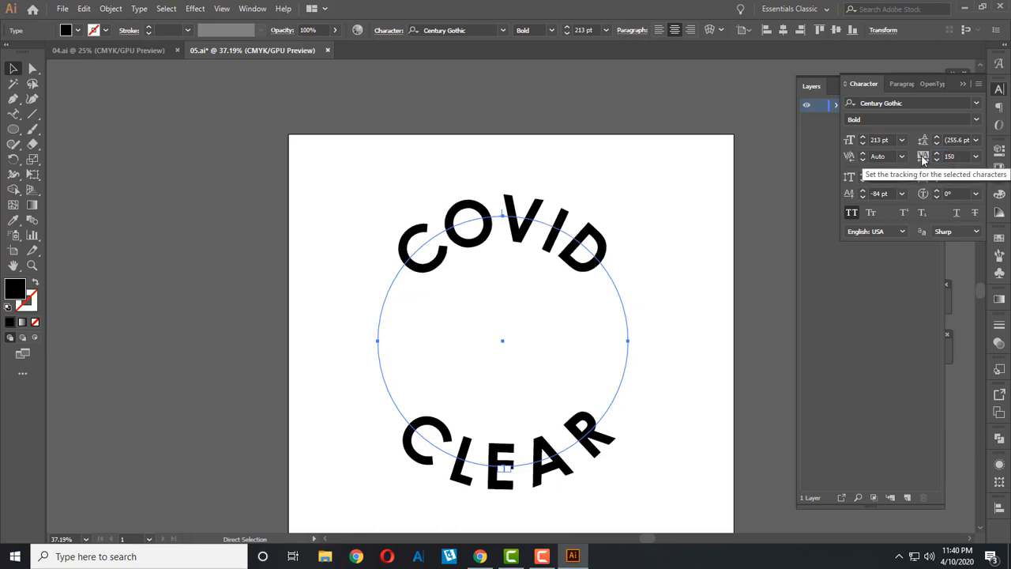
click(695, 300)
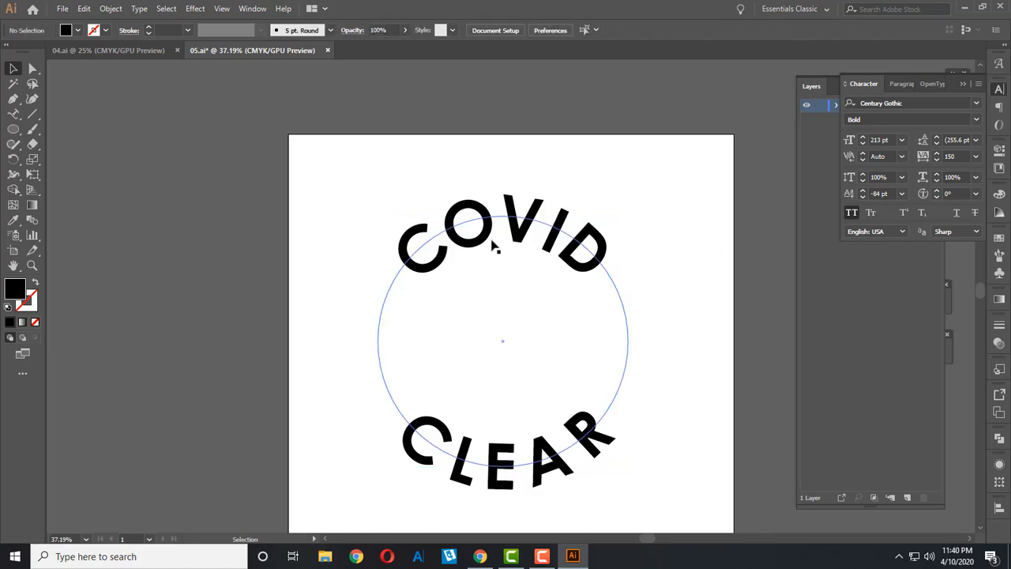
- Show the rulers and place a horizontal guide along the lower edges of the C and D in "COVID", at about Y 462 px
scroll(490, 199, up, 1)
key(ctrl+r)
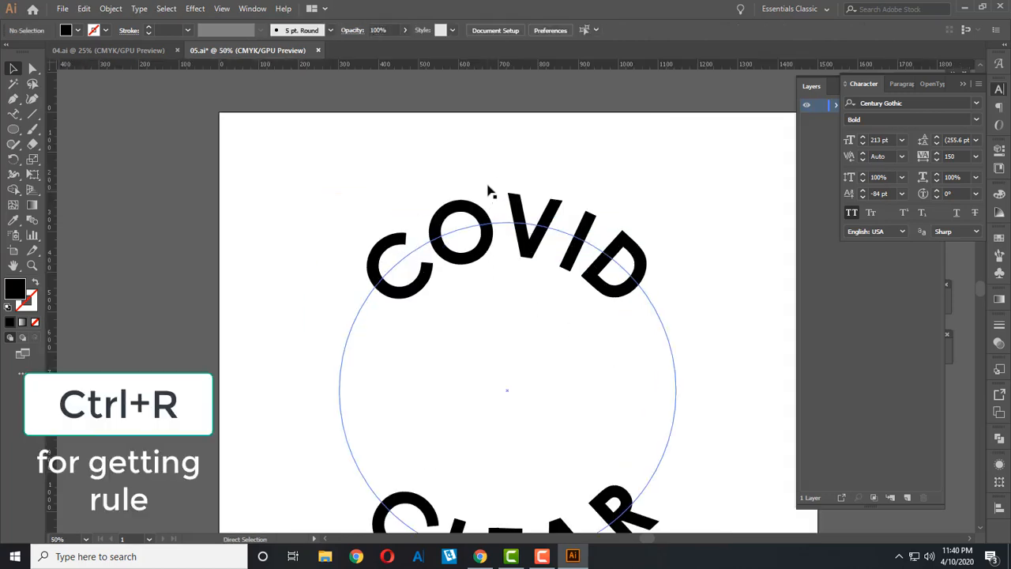
drag(498, 65, 504, 296)
scroll(508, 301, up, 2)
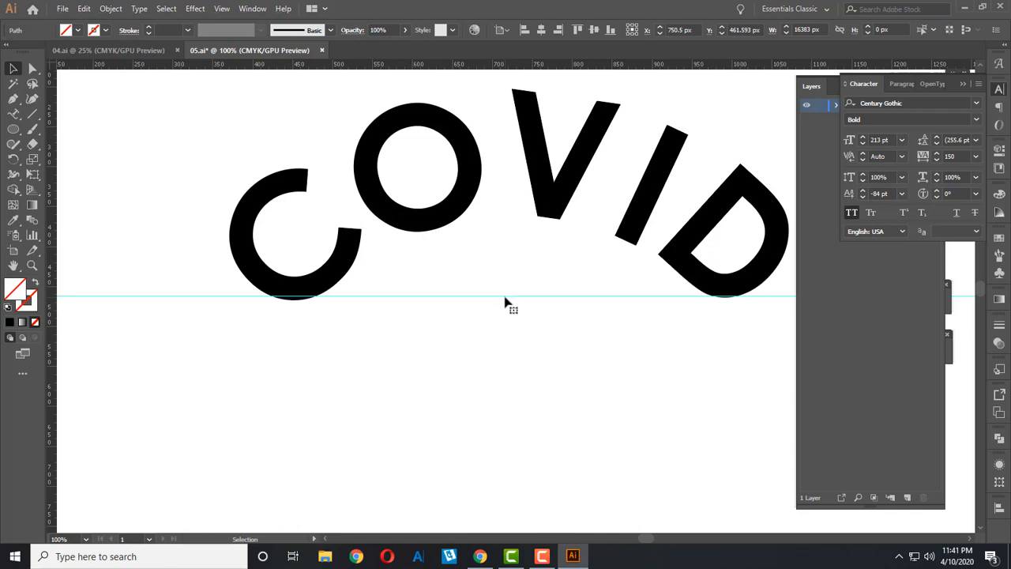
scroll(490, 294, up, 1)
scroll(307, 262, down, 1)
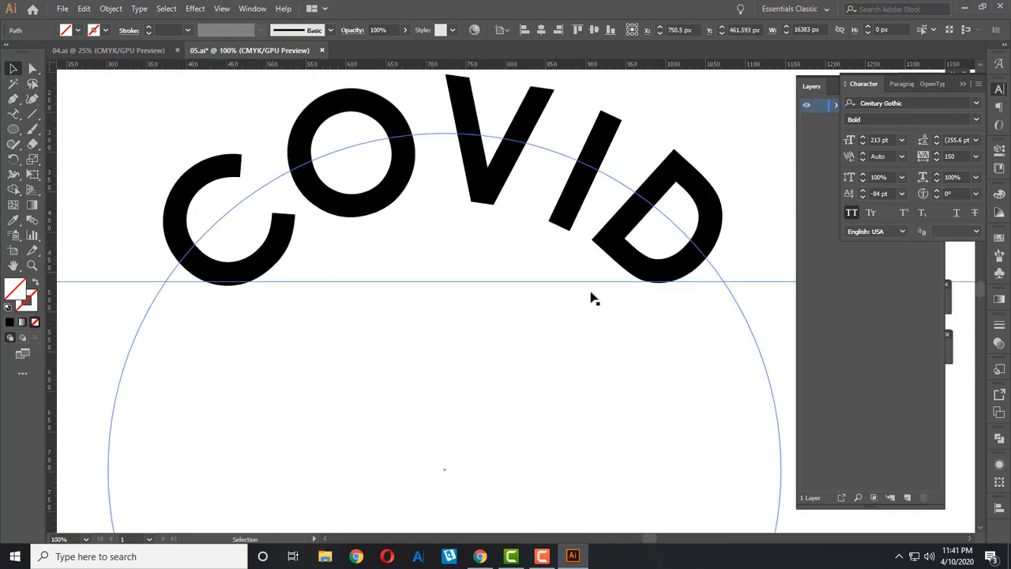
- Rotate the "COVID" path text slightly clockwise so its C and D sit level on the guide
click(710, 202)
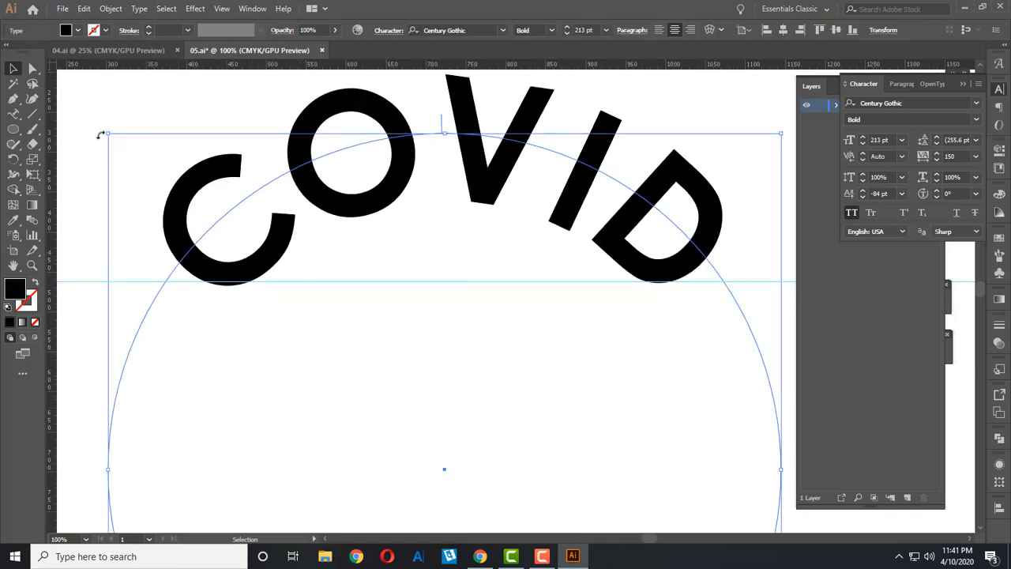
drag(101, 136, 102, 132)
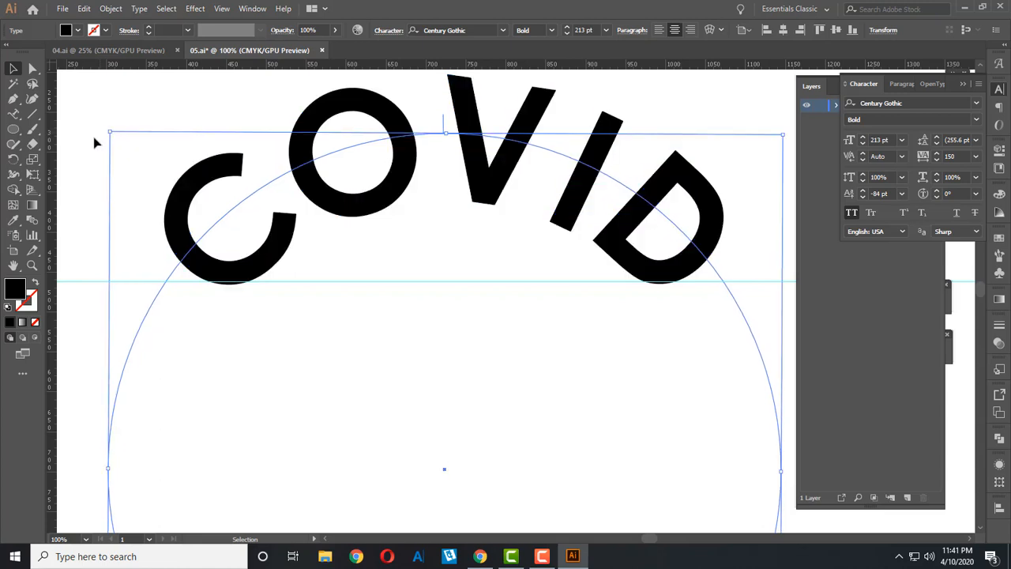
click(327, 240)
- Place a second horizontal guide just above the "CLEAR" text, at about Y 941 px
scroll(364, 434, down, 4)
scroll(362, 381, up, 2)
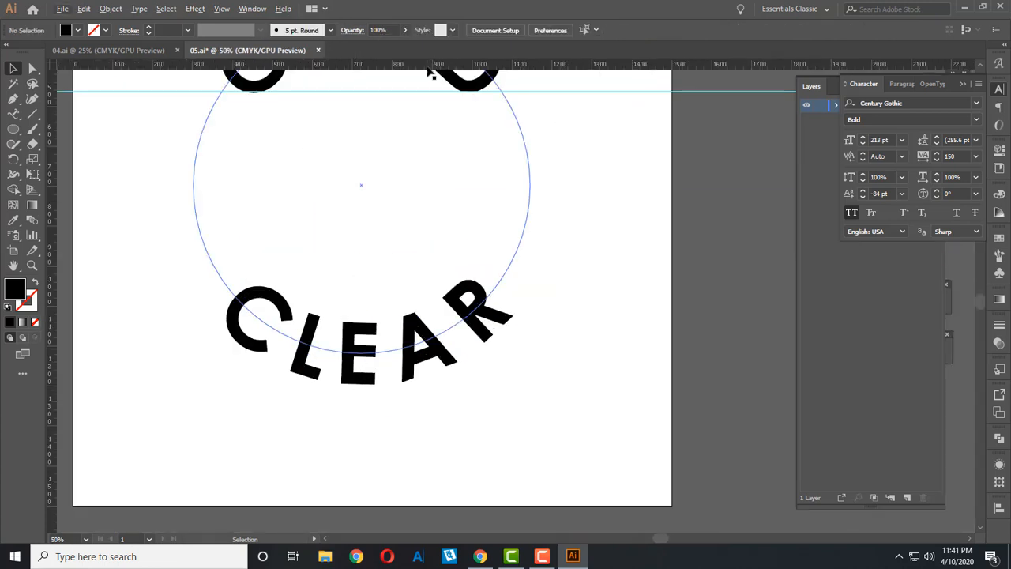
drag(428, 70, 406, 286)
scroll(461, 307, up, 2)
drag(395, 328, 733, 330)
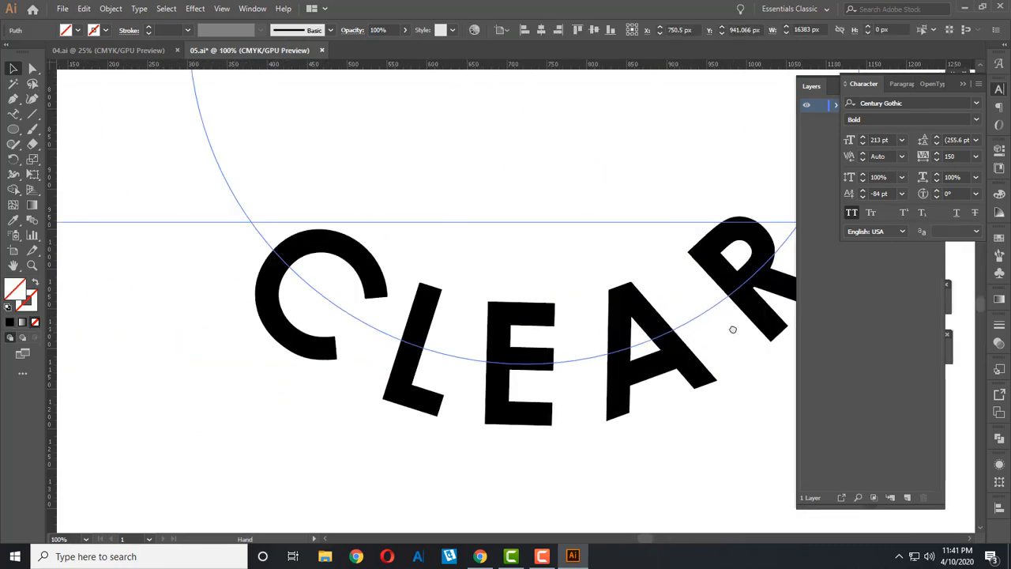
- Rotate the "CLEAR" path text slightly so its C and R are level with the guide above it
click(416, 405)
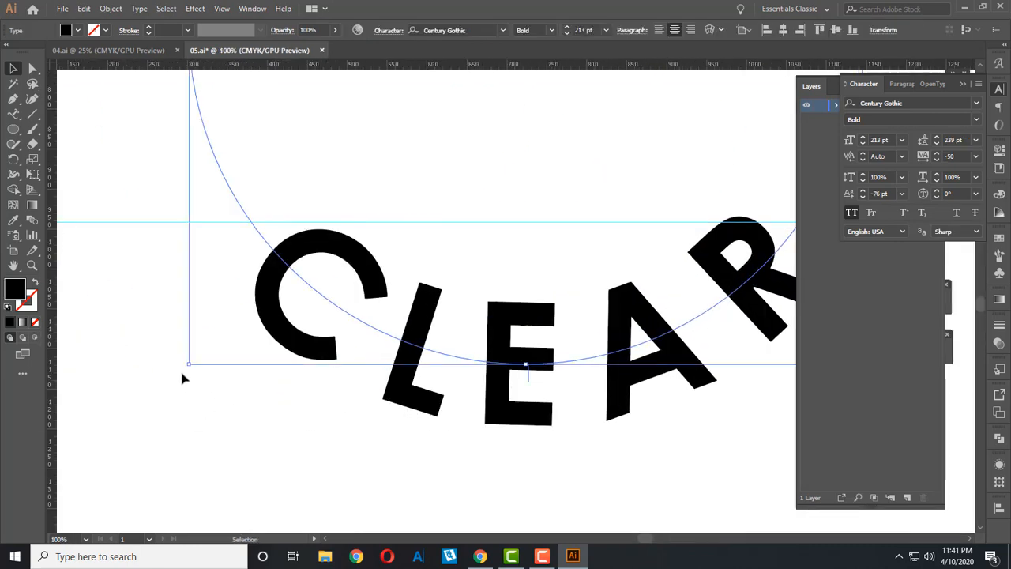
drag(182, 370, 169, 355)
scroll(169, 355, down, 3)
drag(293, 390, 497, 512)
click(161, 266)
- Select both horizontal guides and delete them
key(ctrl+a)
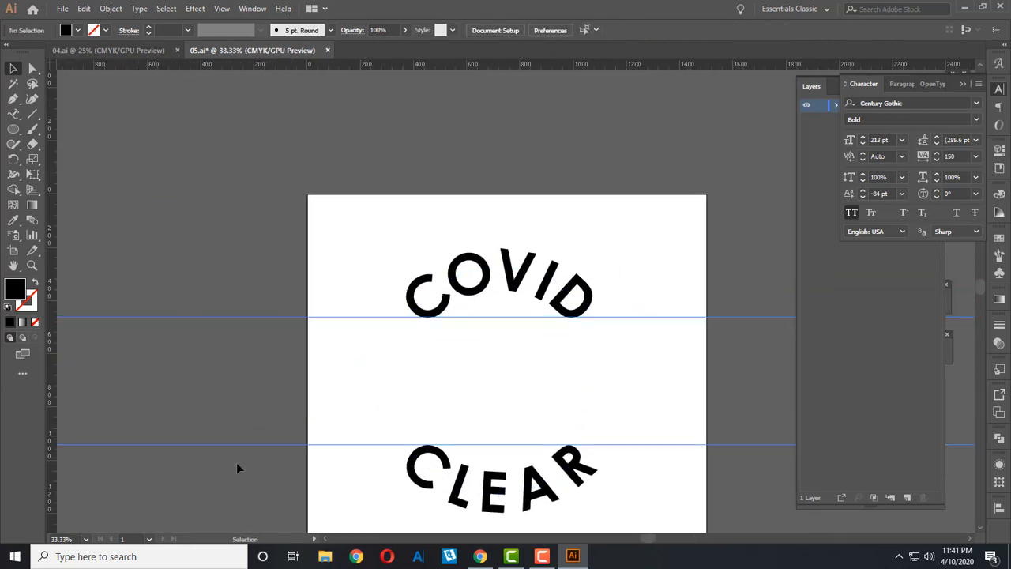
click(236, 468)
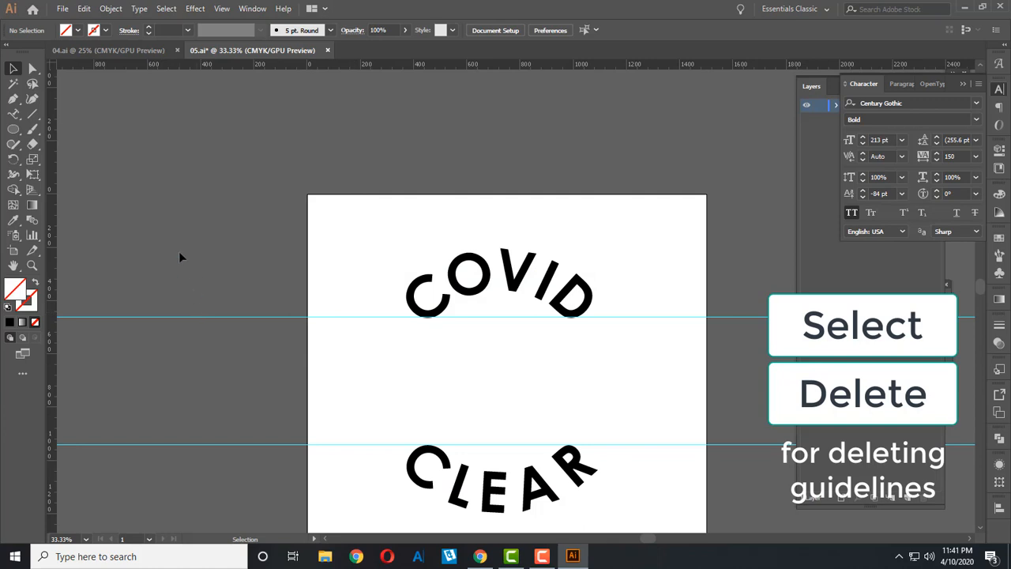
drag(178, 251, 216, 489)
key(Delete)
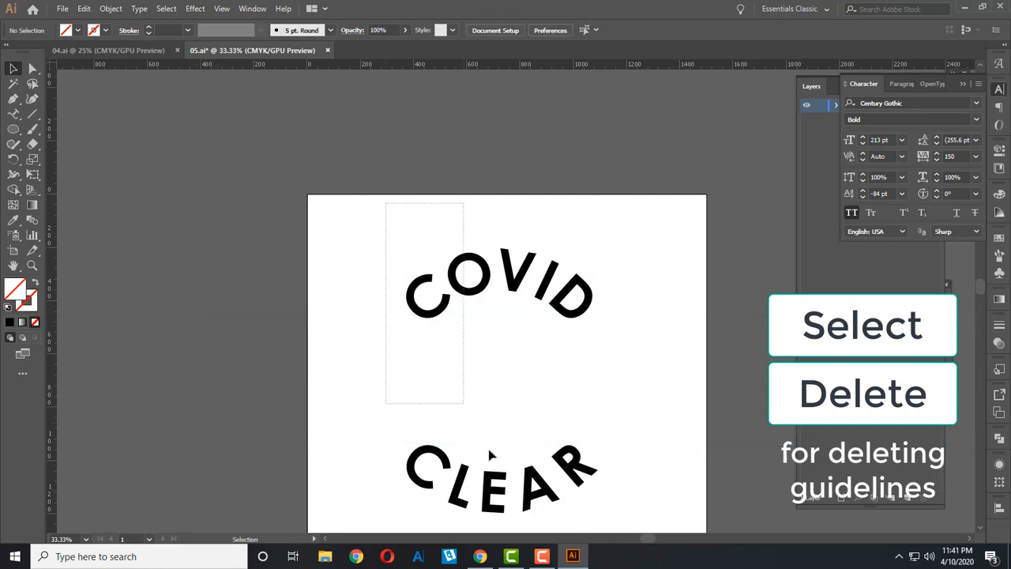
- Group the "COVID" and "CLEAR" path texts and centre the group horizontally and vertically on the artboard
drag(489, 451, 674, 511)
scroll(667, 508, down, 5)
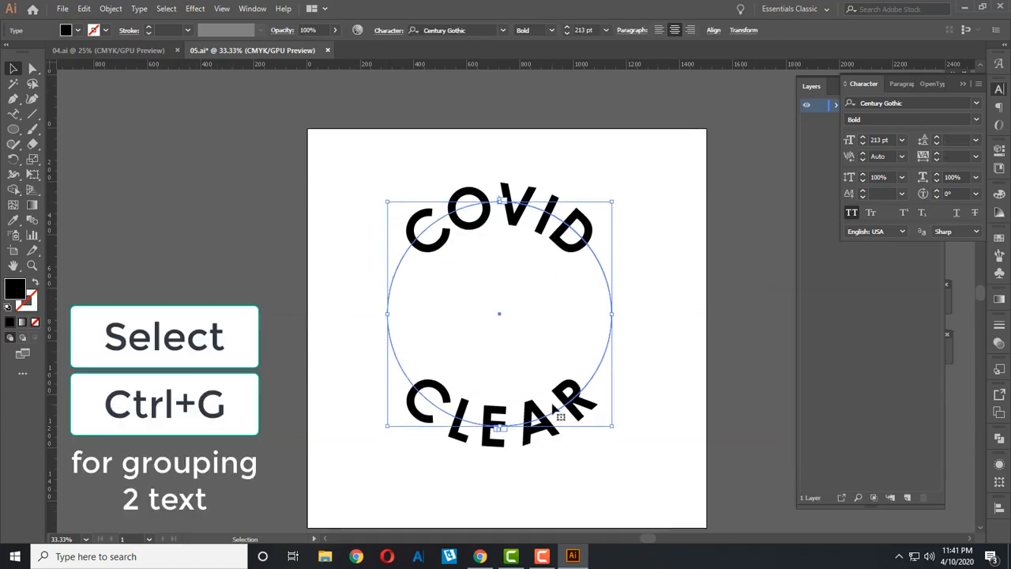
key(ctrl+g)
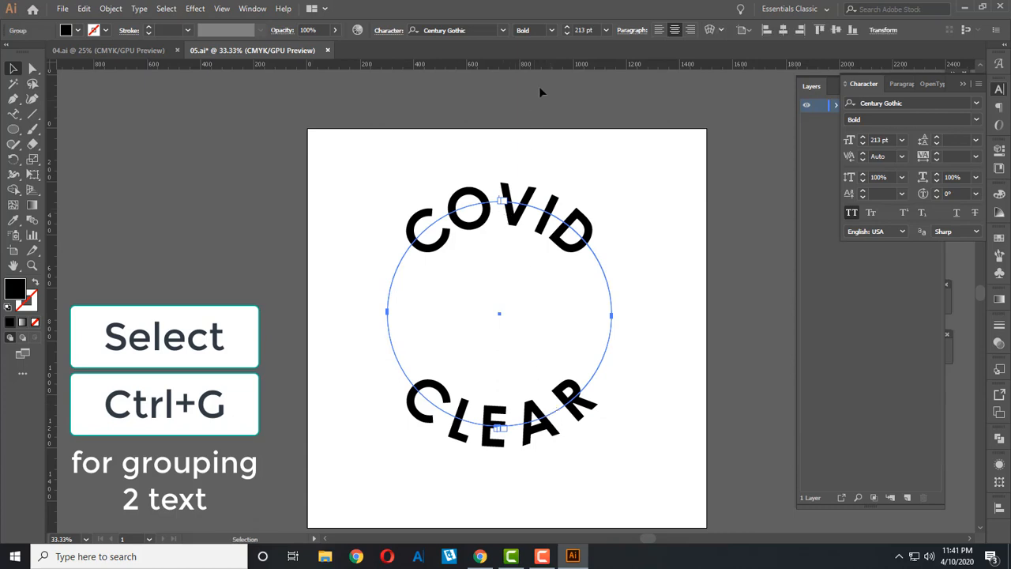
key(ctrl+g)
click(825, 29)
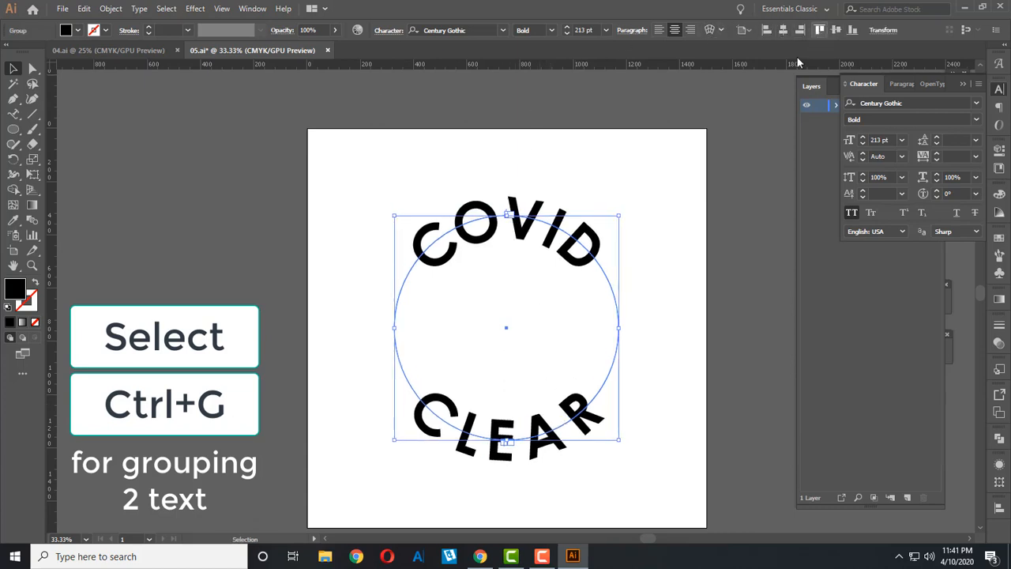
- Ungroup the centred "COVID" and "CLEAR" texts and deselect them
right_click(572, 250)
click(608, 353)
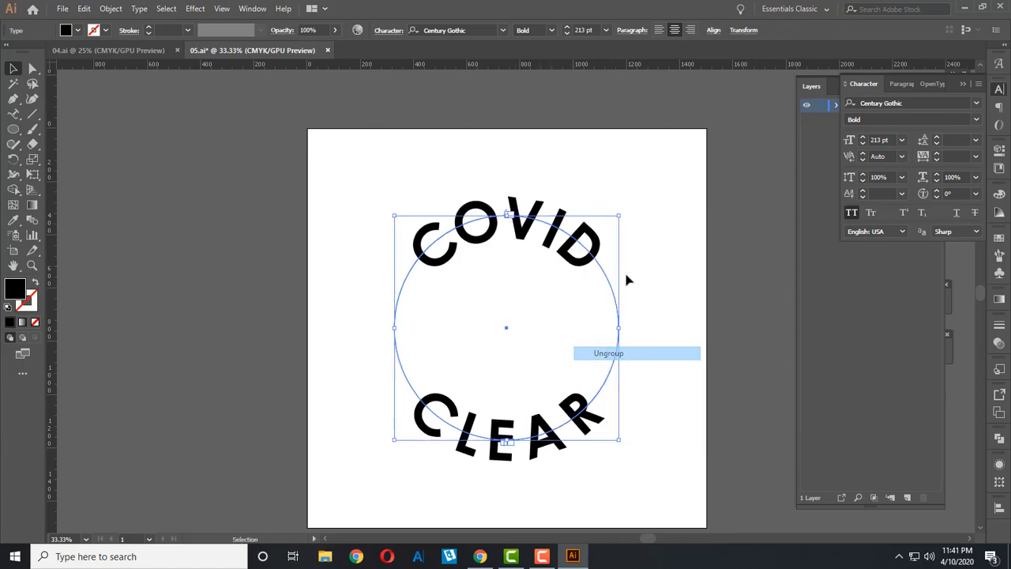
click(598, 257)
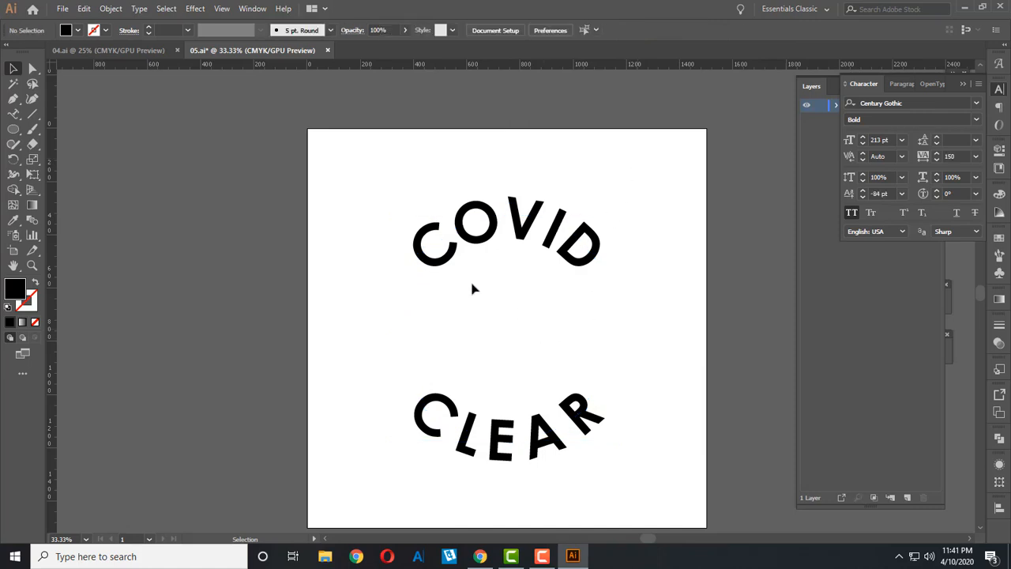
- Add the point text "19" between "COVID" and "CLEAR" and set its tracking to 0
drag(14, 114, 62, 114)
click(459, 339)
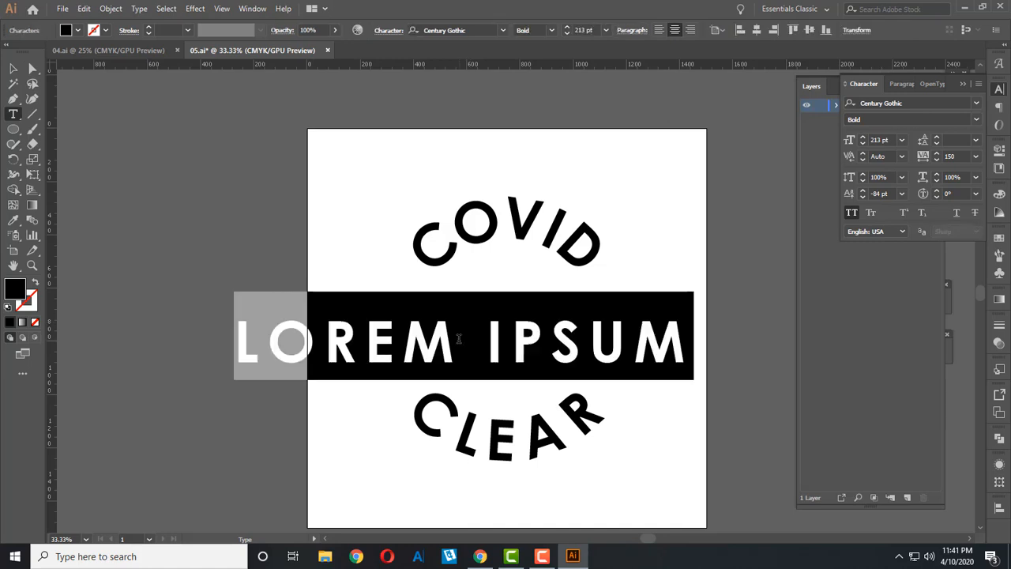
text(19)
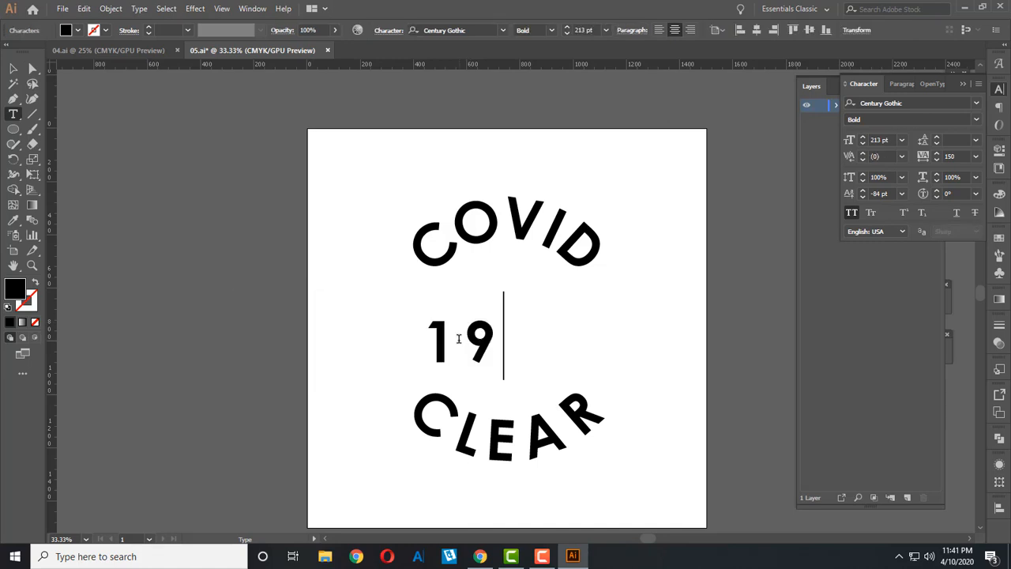
click(11, 70)
drag(956, 156, 839, 160)
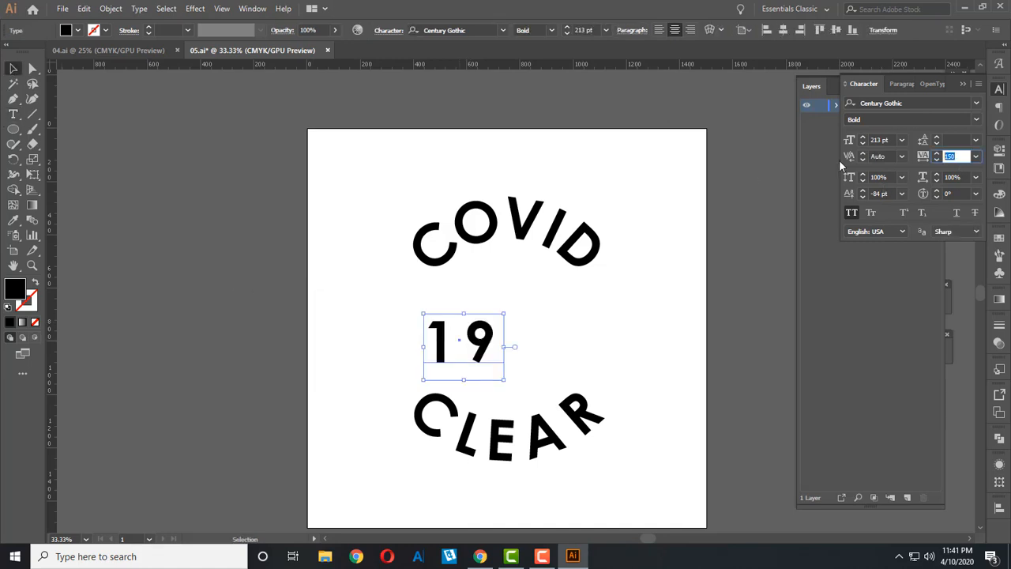
text(0)
key(Return)
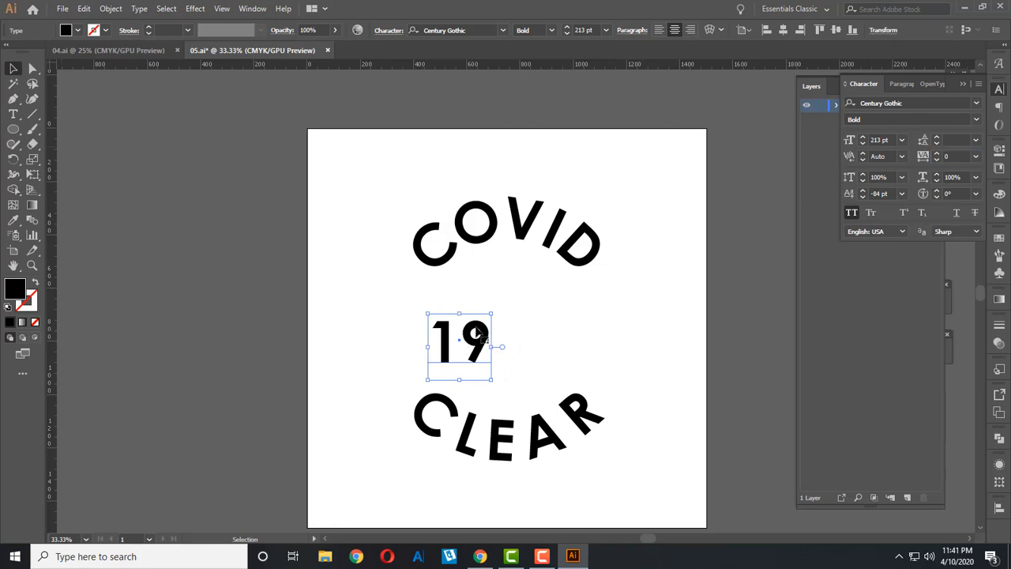
- Enlarge the "19" text to about 475 pt, place it midway between the curved words, and deselect it
drag(493, 314, 543, 259)
drag(543, 382, 570, 404)
drag(538, 342, 544, 349)
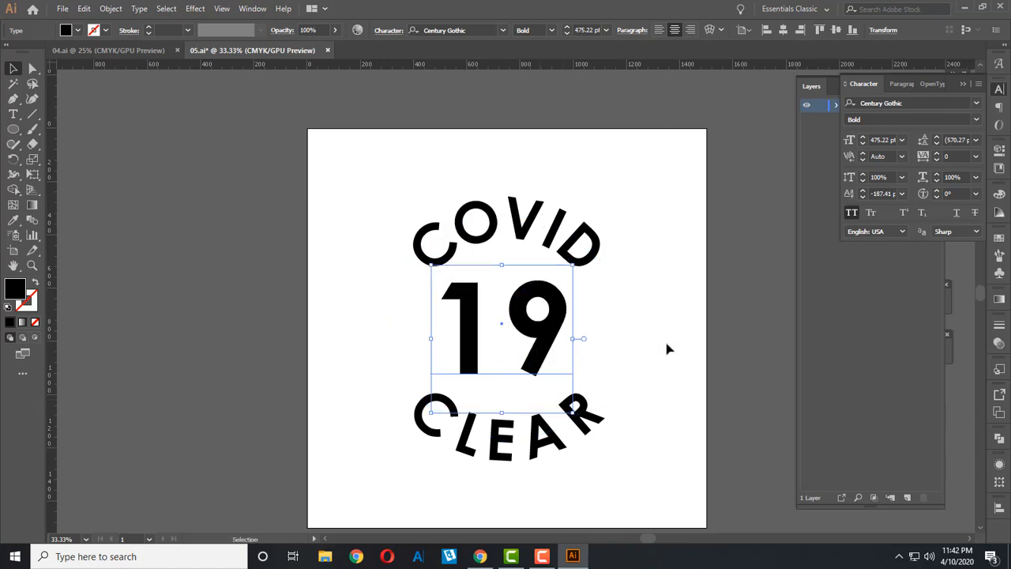
click(610, 462)
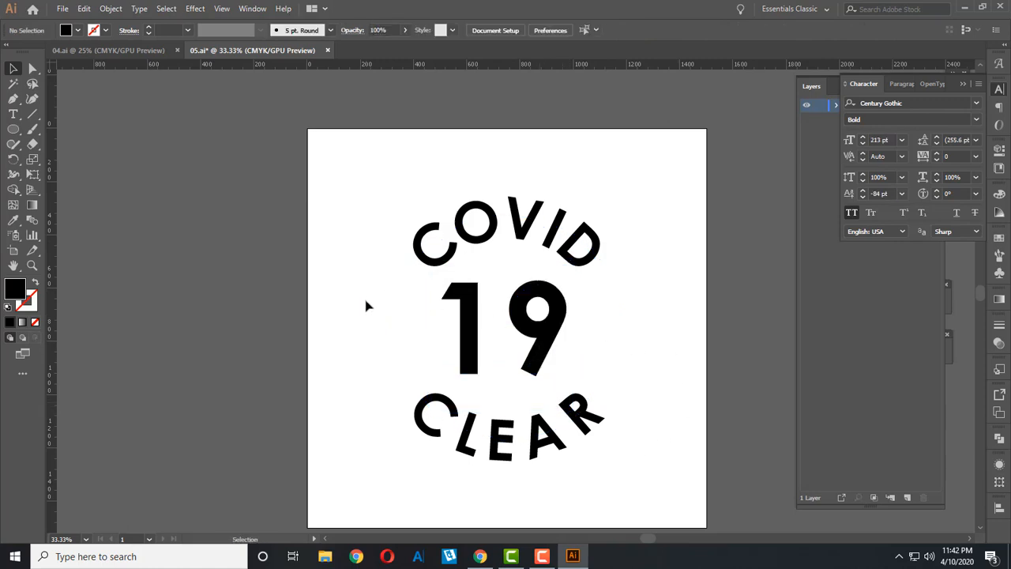
- Draw a circle about 1075 px in diameter from the design's centre, enclosing all three texts
scroll(530, 345, up, 1)
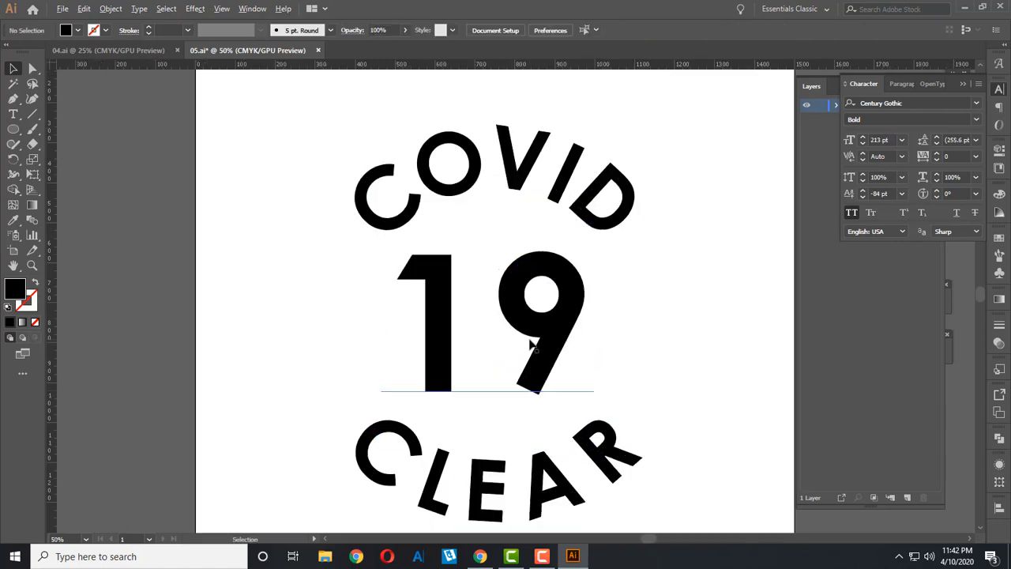
click(13, 129)
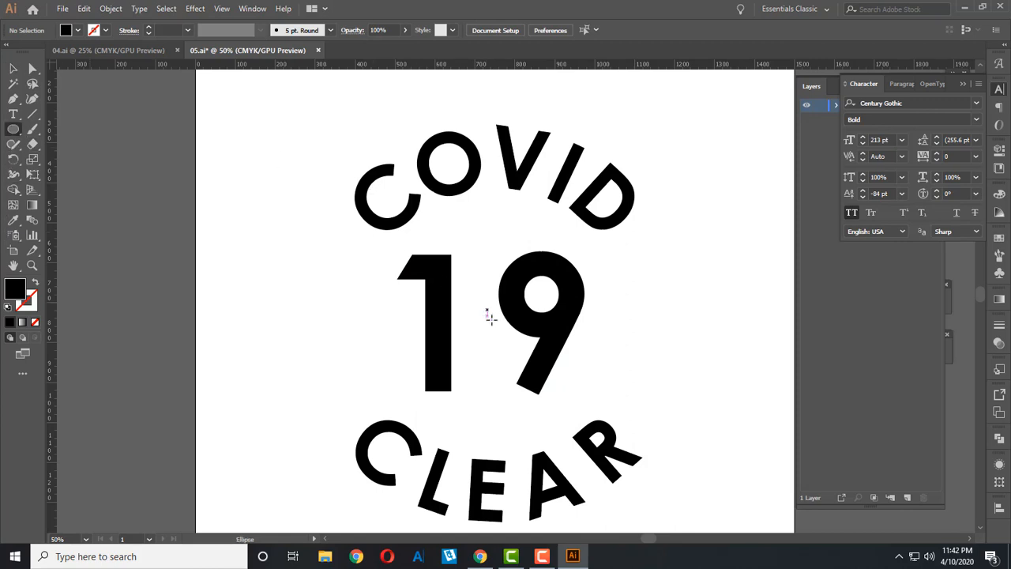
drag(498, 321, 708, 496)
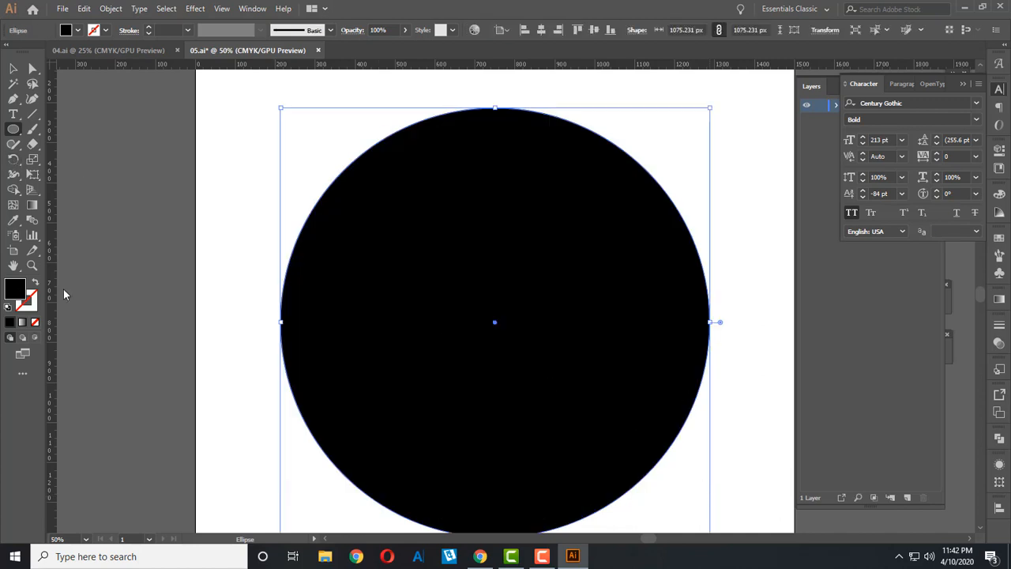
- Fill the large circle with #ff3322 and send it behind the texts
double_click(14, 289)
text(ff3322)
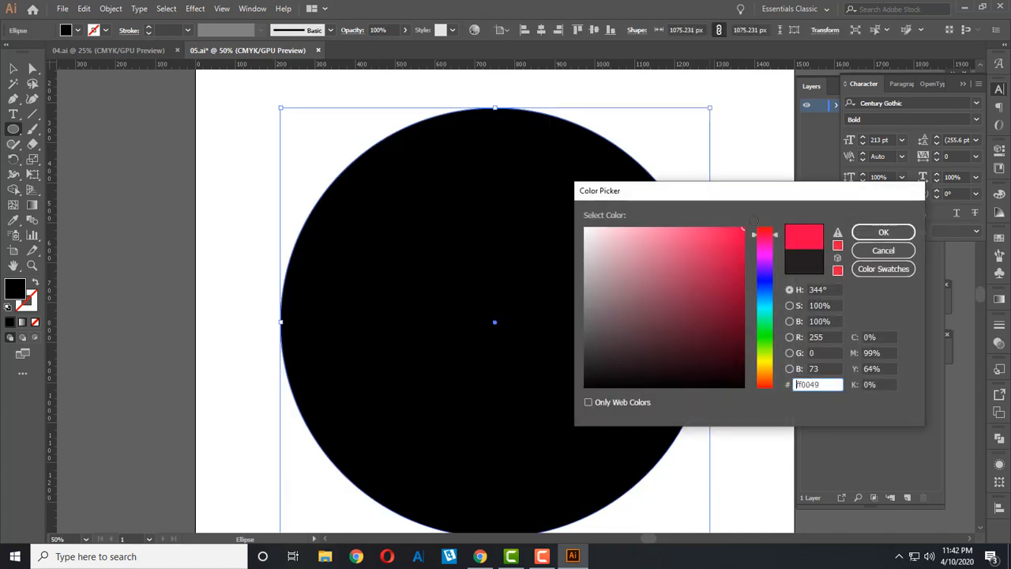
key(Return)
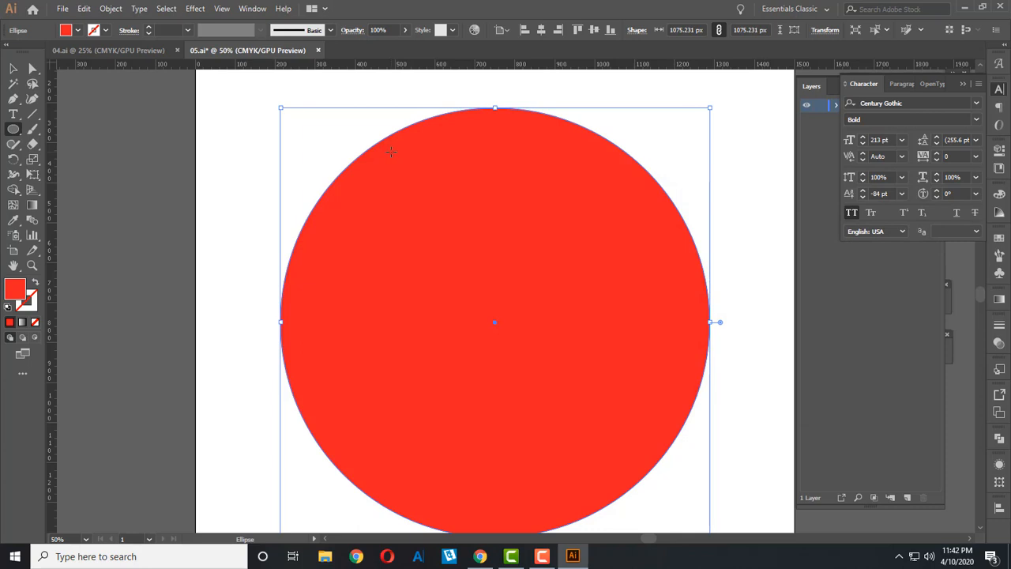
key(ctrl+shift+bracketleft)
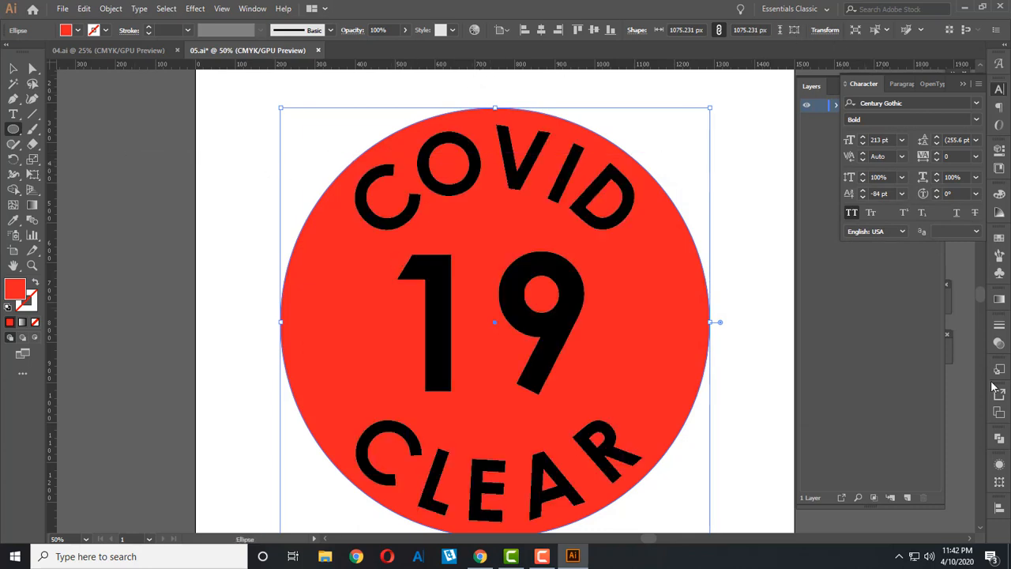
- Duplicate the red circle in place and shrink the copy about its centre to about 624 px
click(1000, 508)
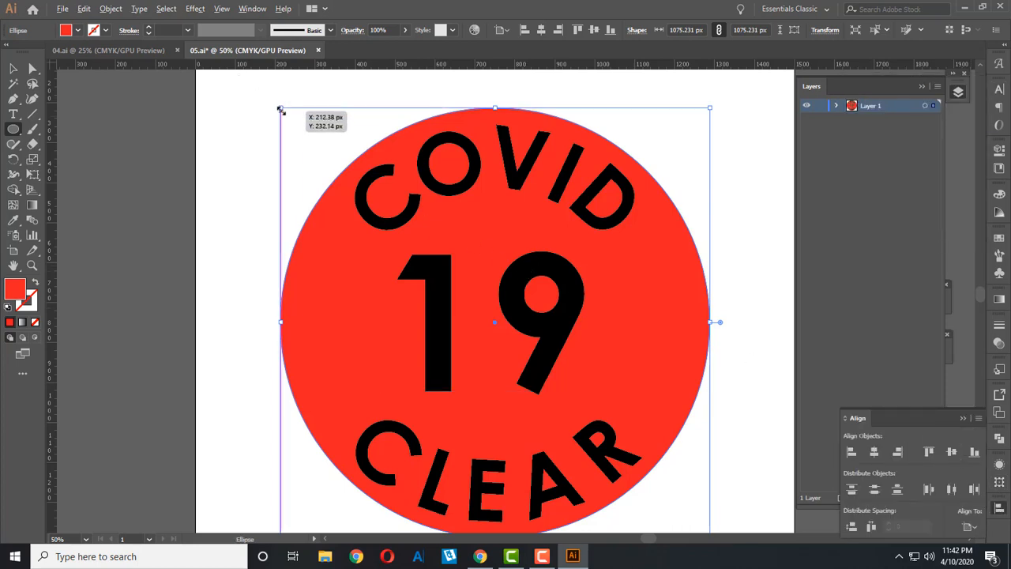
drag(281, 109, 348, 197)
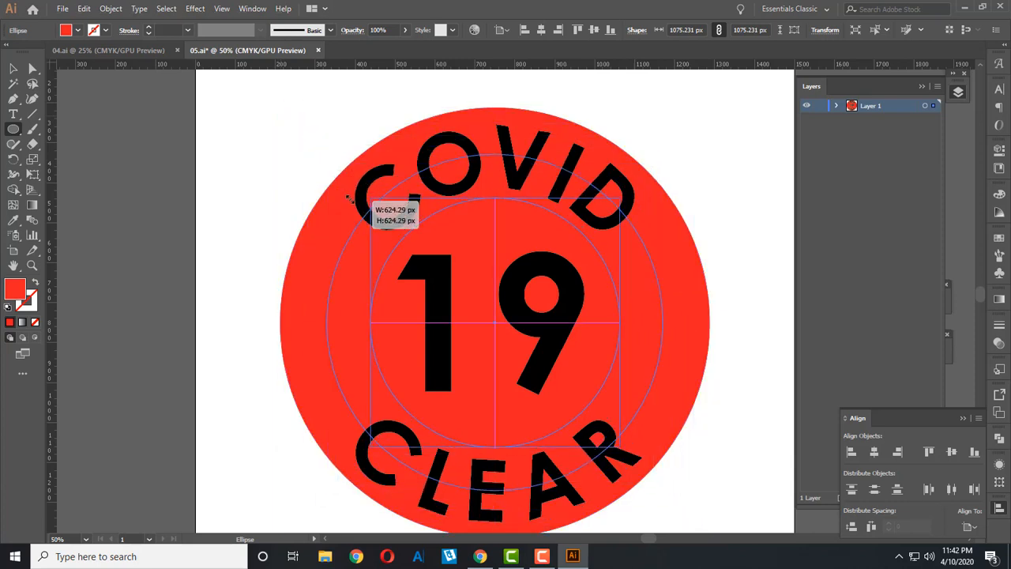
drag(348, 199, 347, 199)
key(v)
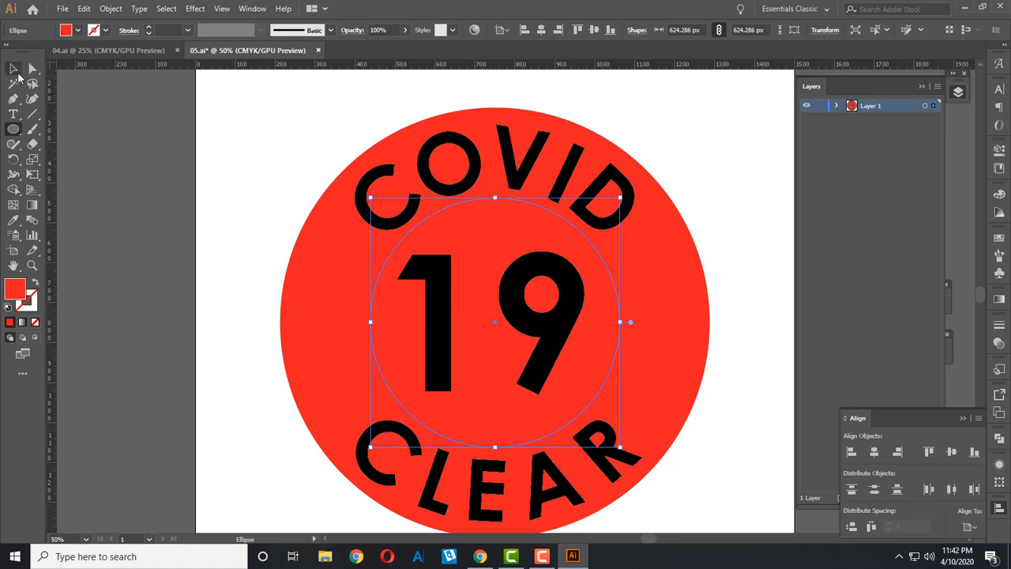
- Select the outer red circle, shrink it about its centre to about 1039 px, and deselect it
key(ctrl+z)
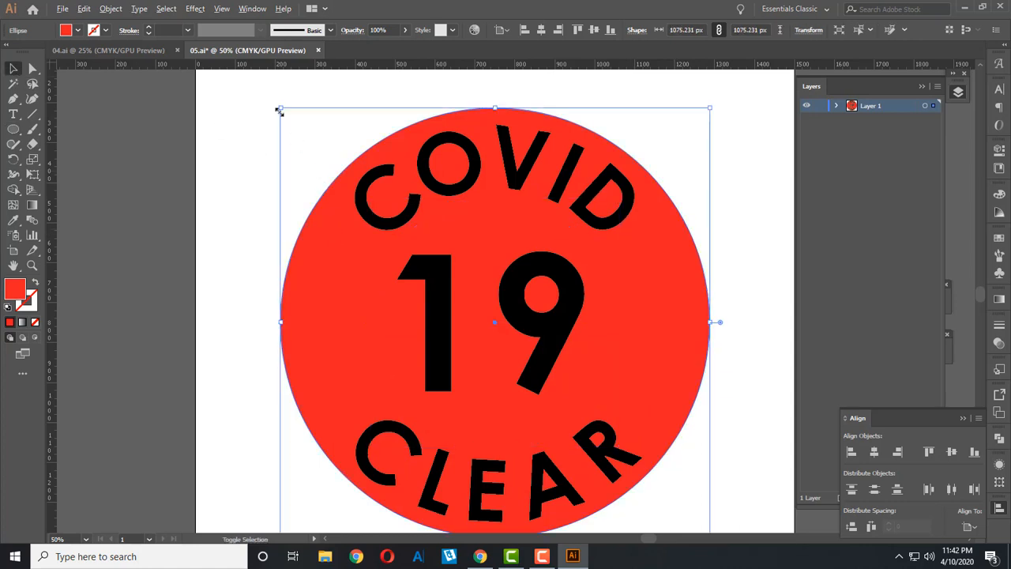
drag(281, 108, 284, 115)
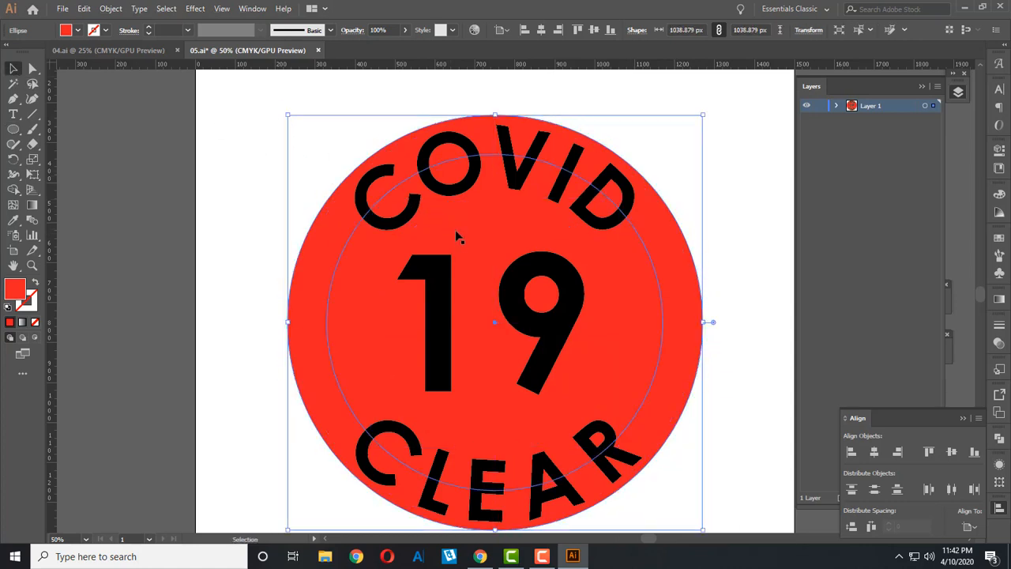
click(216, 321)
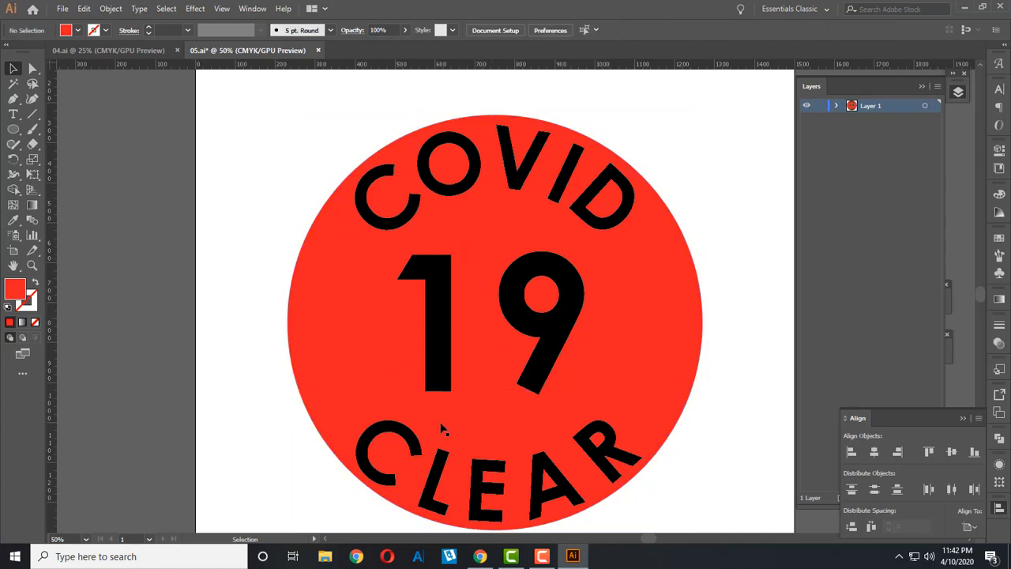
- Select both red circles and subtract the inner one from the outer one with Minus Front to form a ring
click(551, 445)
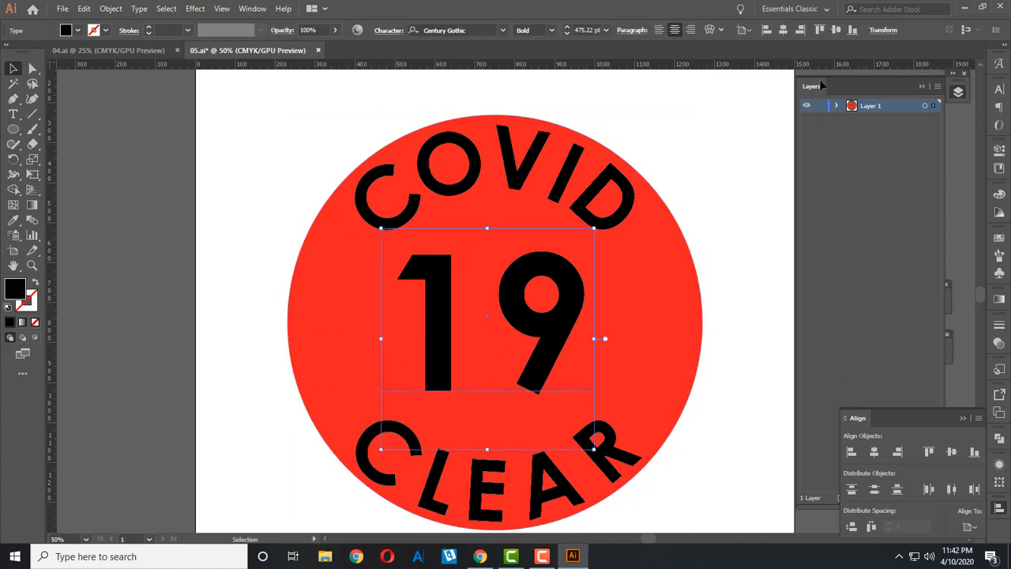
click(837, 105)
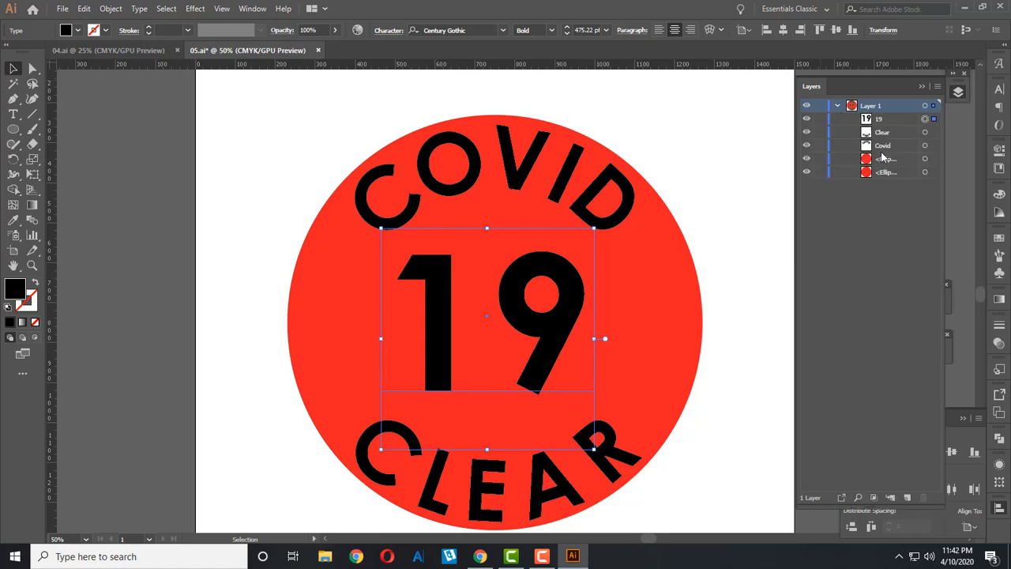
click(937, 160)
click(934, 172)
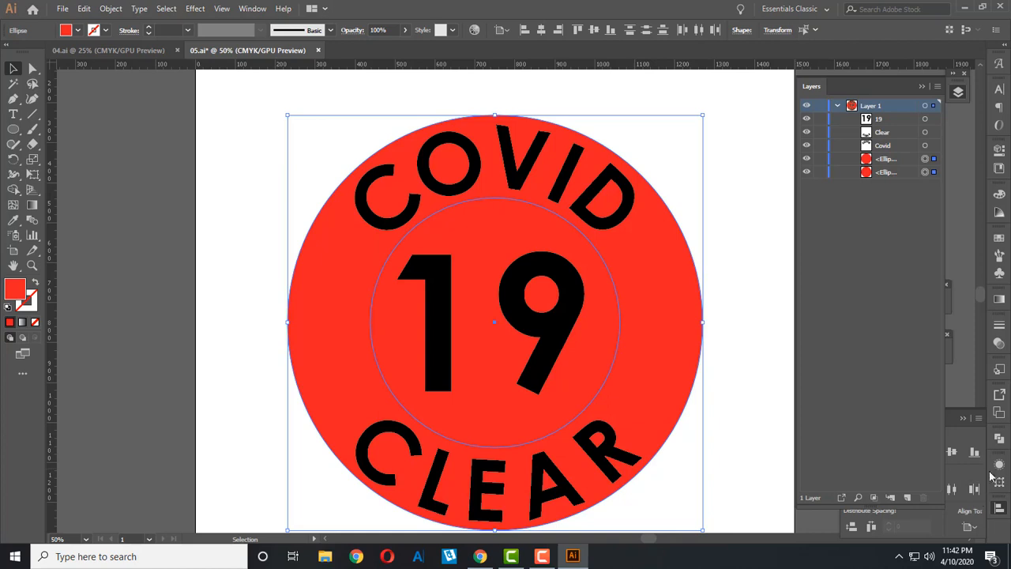
click(999, 437)
click(874, 467)
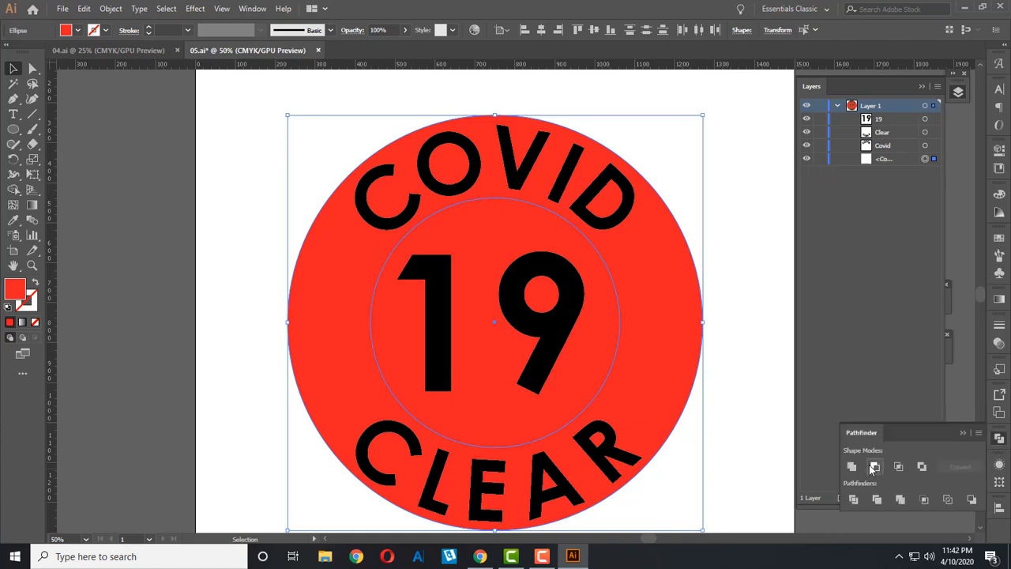
click(747, 353)
- Select the "COVID" and "CLEAR" path texts, recolour them with white sampled from the artboard, and deselect them
click(578, 206)
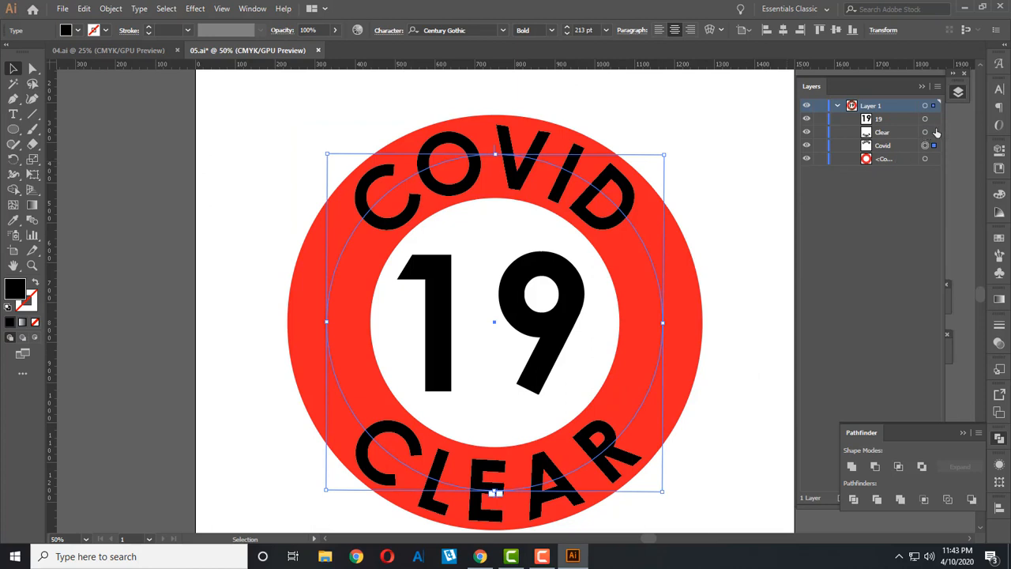
click(934, 132)
click(13, 221)
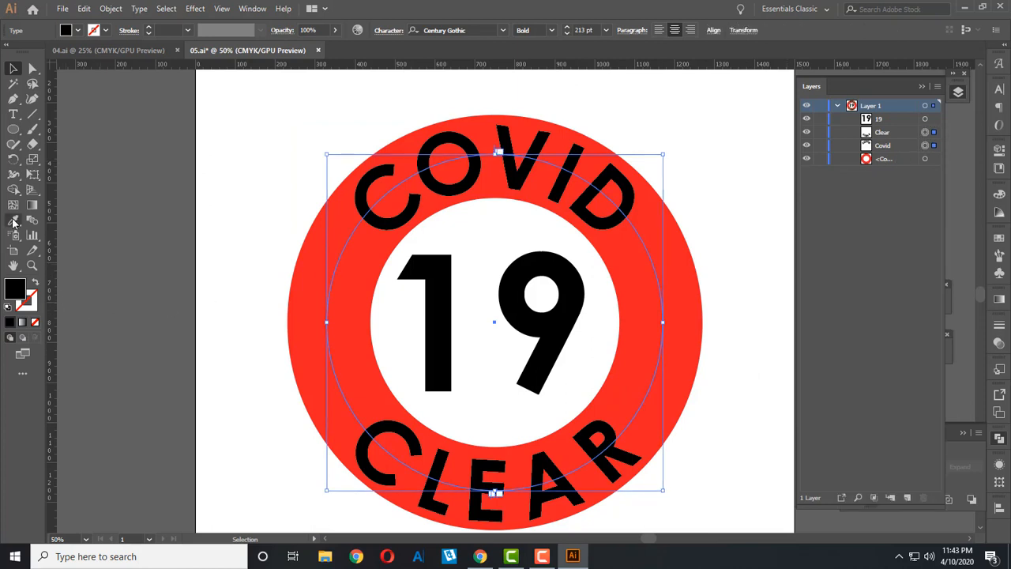
click(251, 213)
click(13, 68)
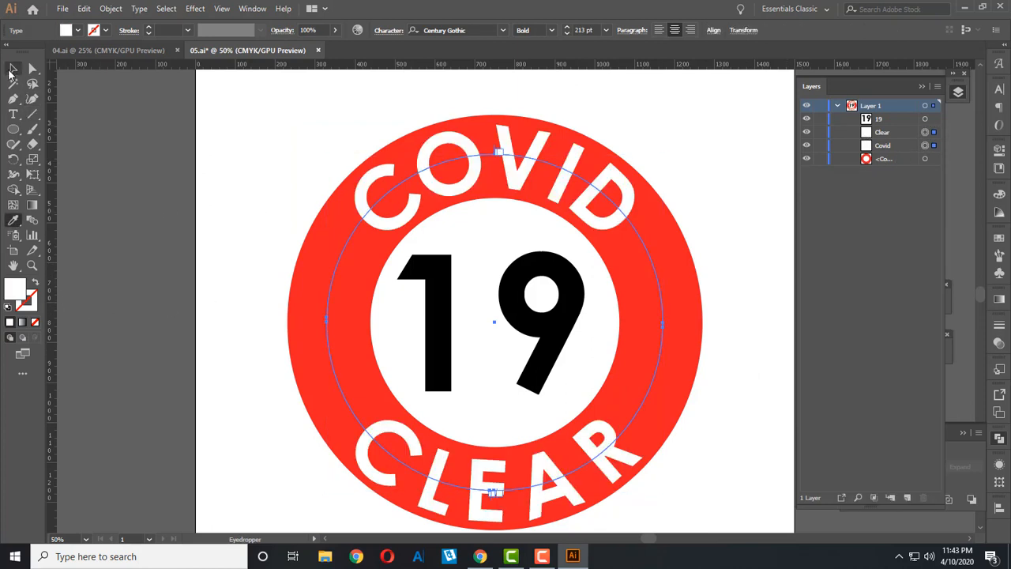
click(270, 162)
- Nudge the "19" text slightly down and recolour it with the red sampled from the ring
click(557, 372)
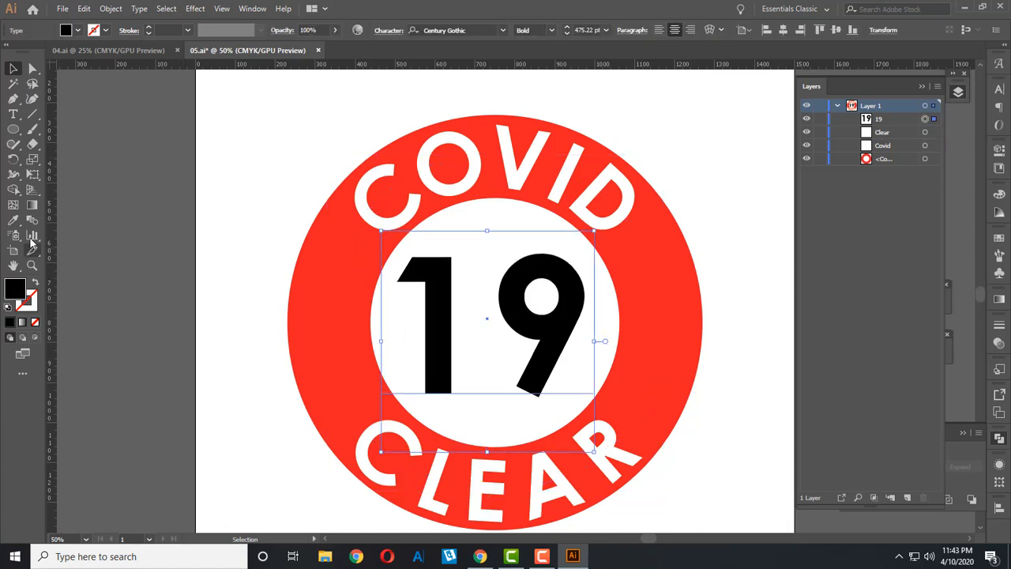
click(14, 220)
click(288, 290)
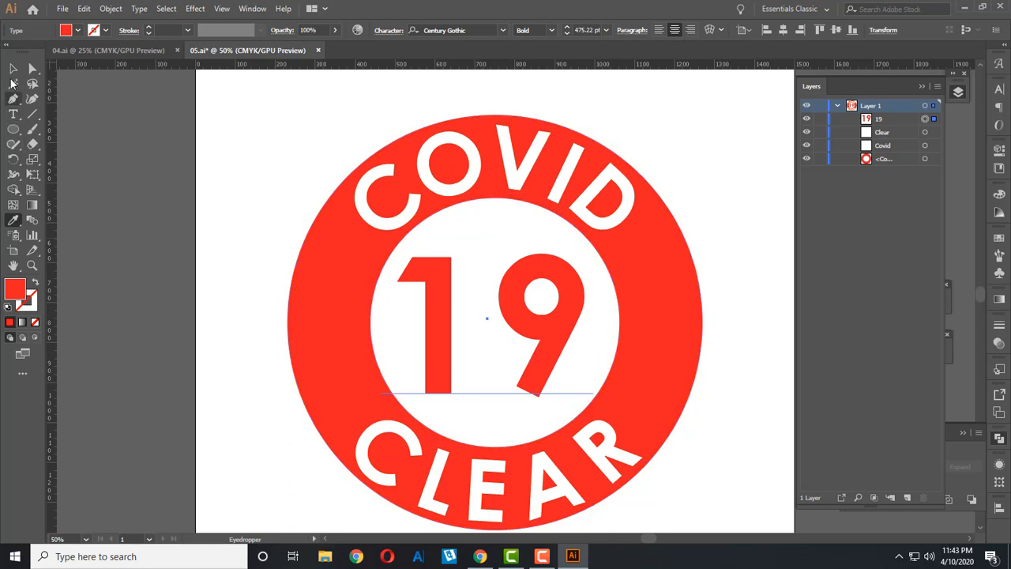
click(13, 69)
click(240, 161)
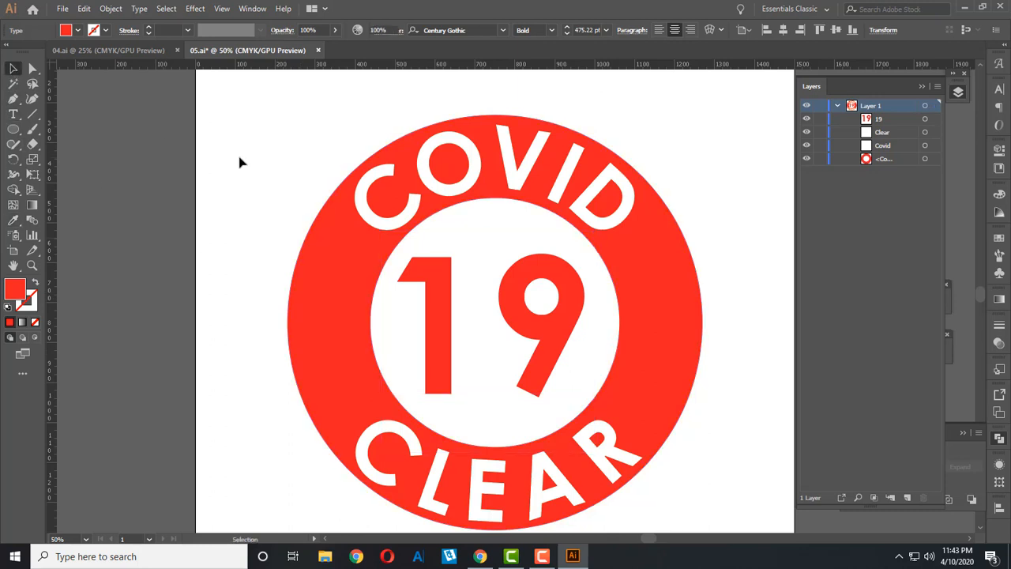
- Select the "CLEAR" path text and set its baseline shift to -78 pt
click(960, 73)
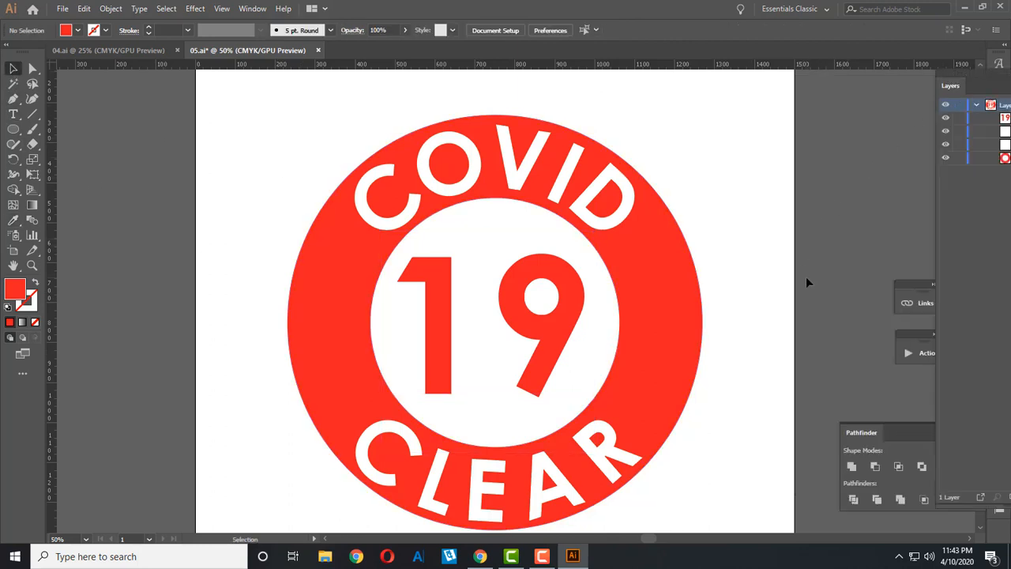
scroll(735, 260, down, 2)
scroll(737, 242, up, 1)
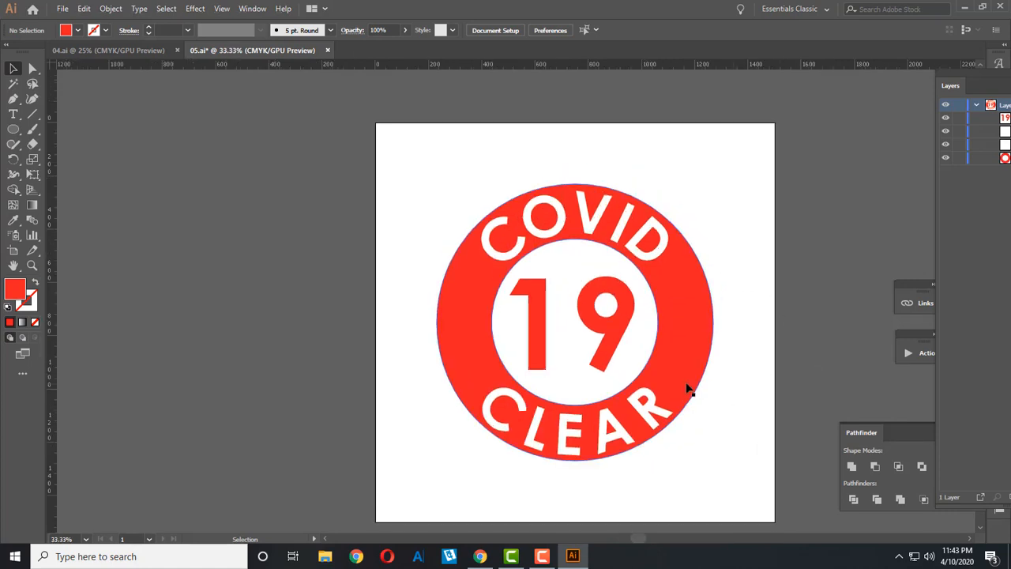
scroll(685, 385, up, 1)
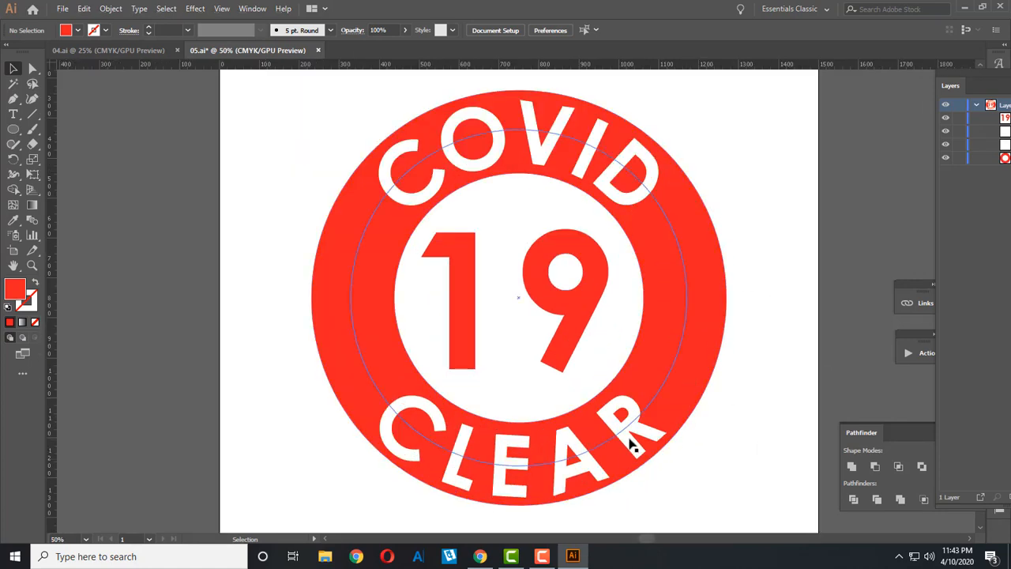
click(640, 448)
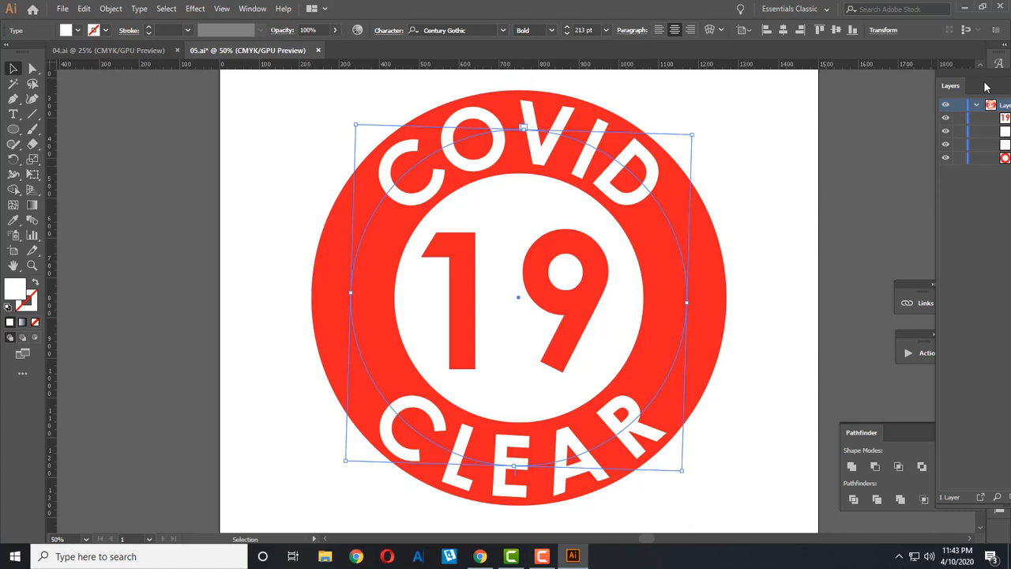
drag(984, 94, 855, 91)
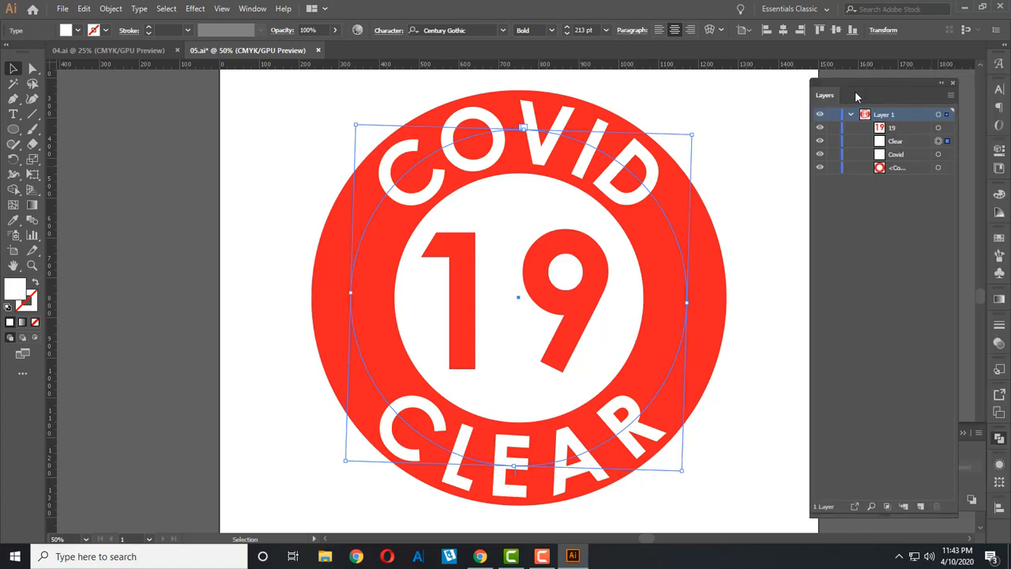
click(941, 84)
click(997, 89)
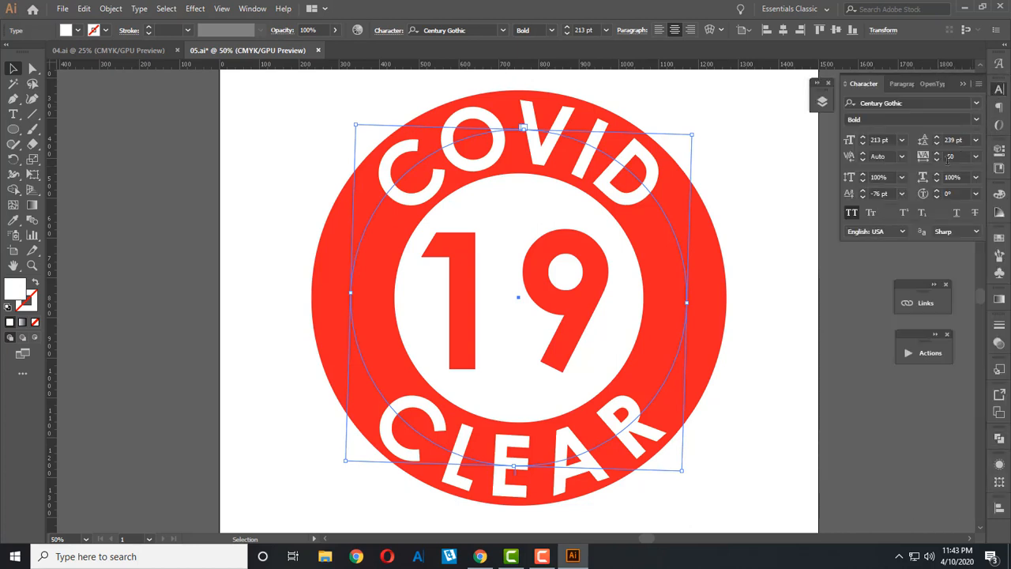
click(864, 196)
click(863, 196)
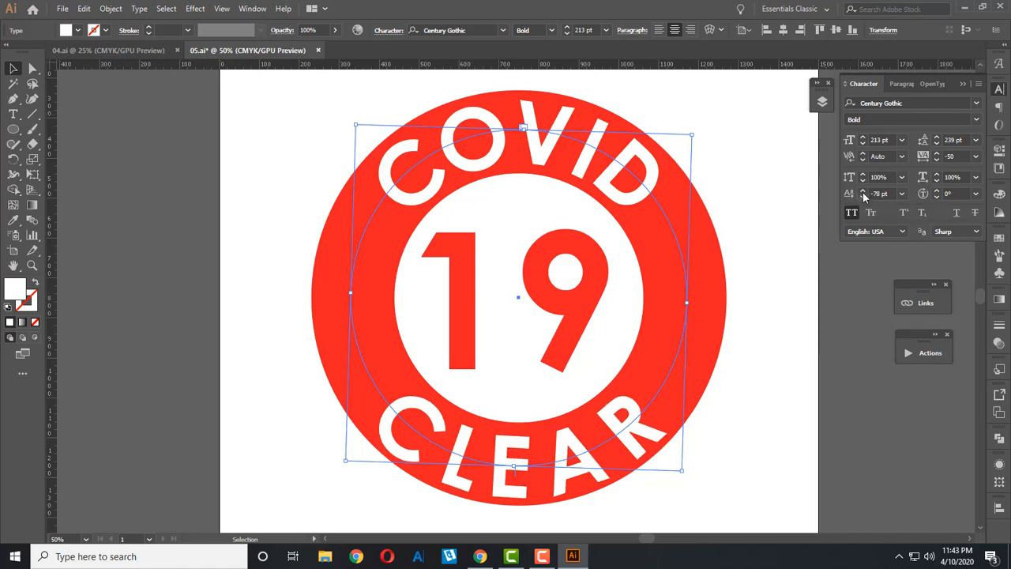
- Set the baseline shift of the "CLEAR" path text to -71 pt and deselect it
click(864, 193)
click(864, 193)
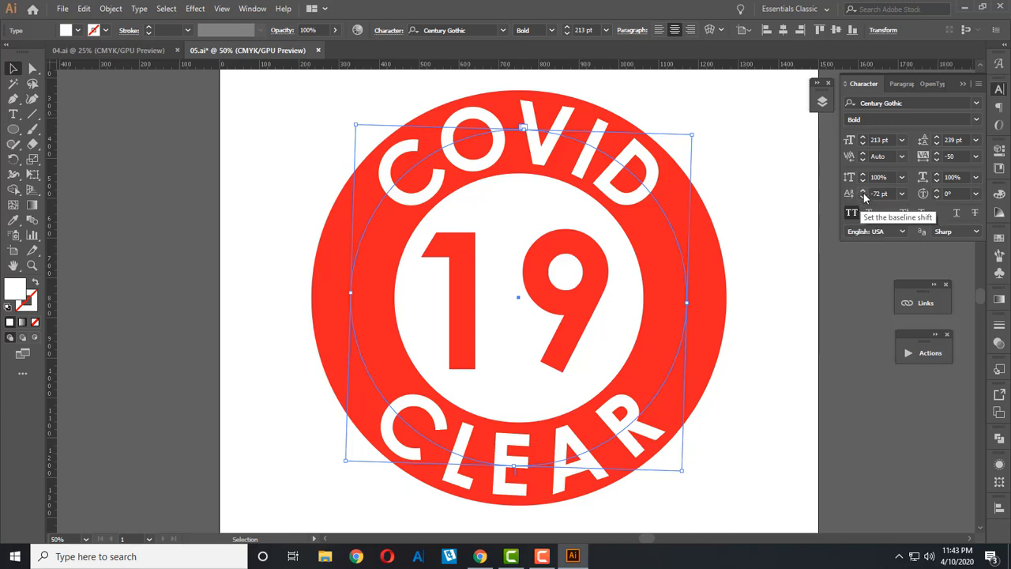
click(863, 193)
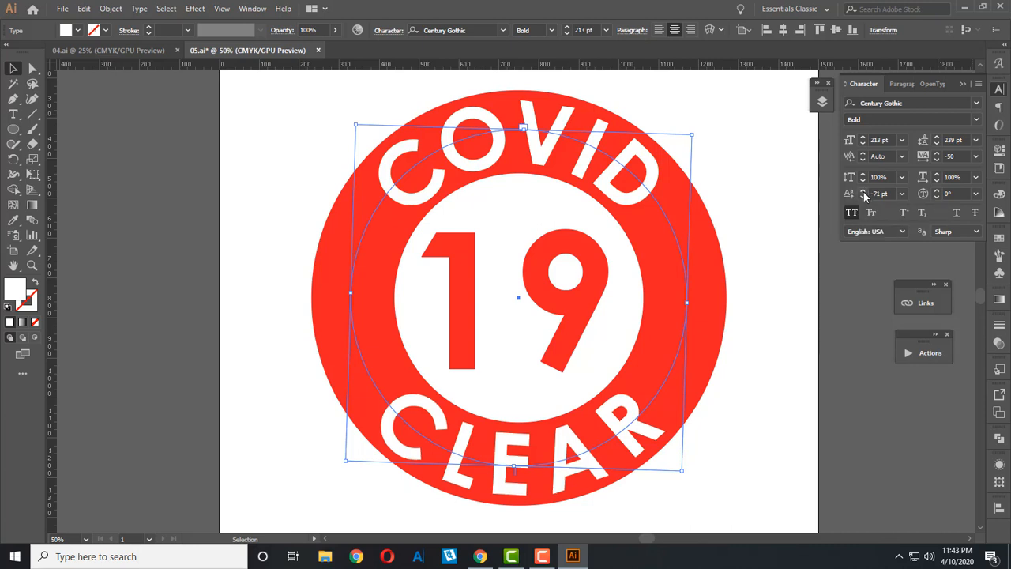
click(745, 174)
- Set the baseline shift of the "COVID" path text to -83 pt and deselect it
click(662, 177)
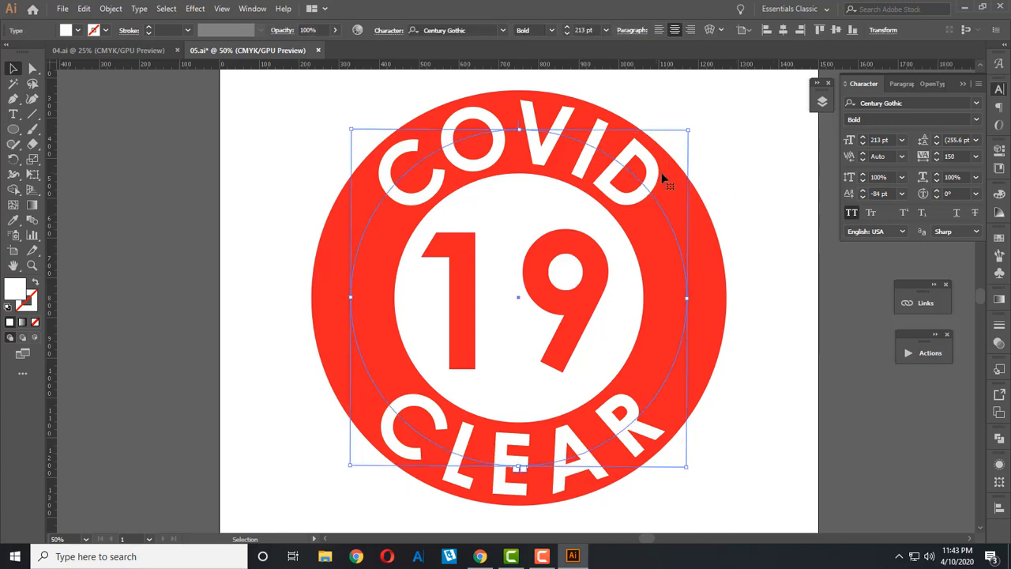
click(863, 196)
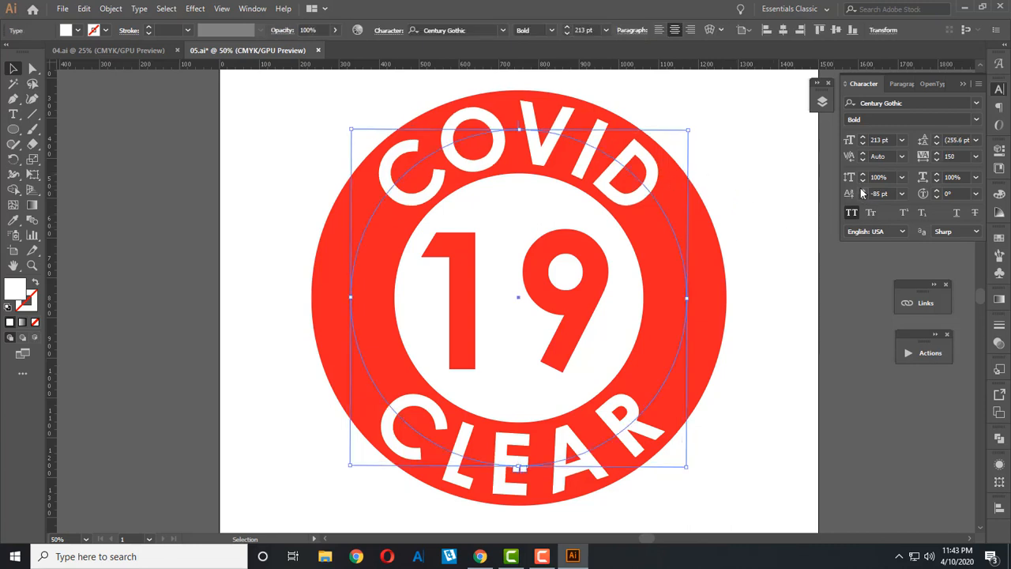
click(863, 191)
click(863, 191)
click(752, 185)
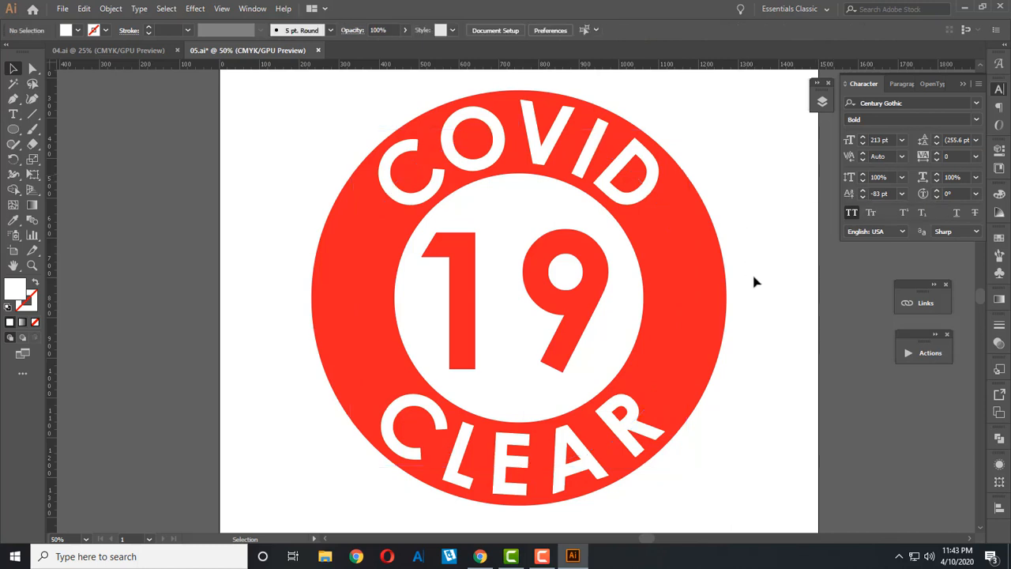
- Save the badge document
scroll(666, 276, down, 1)
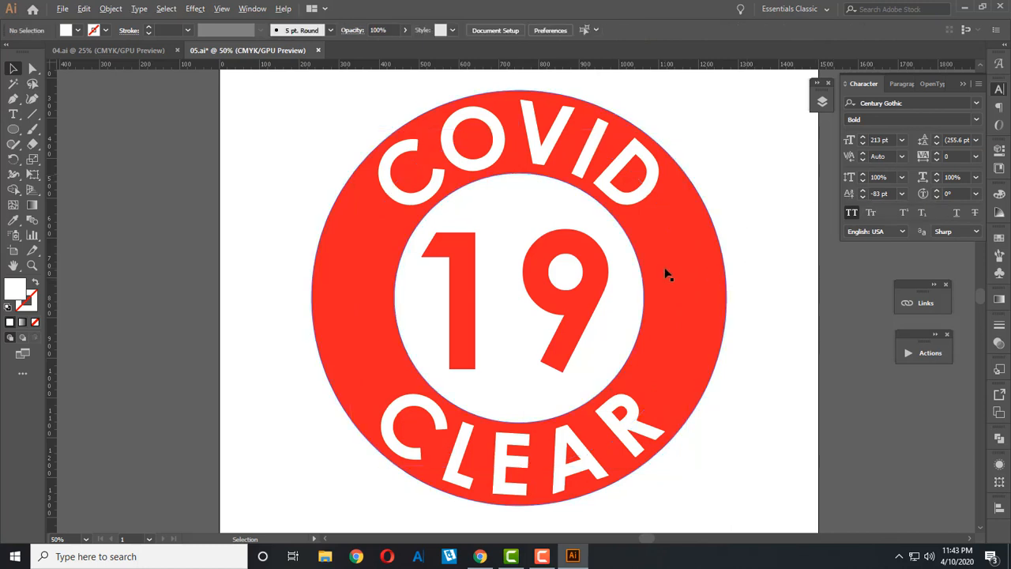
key(a)
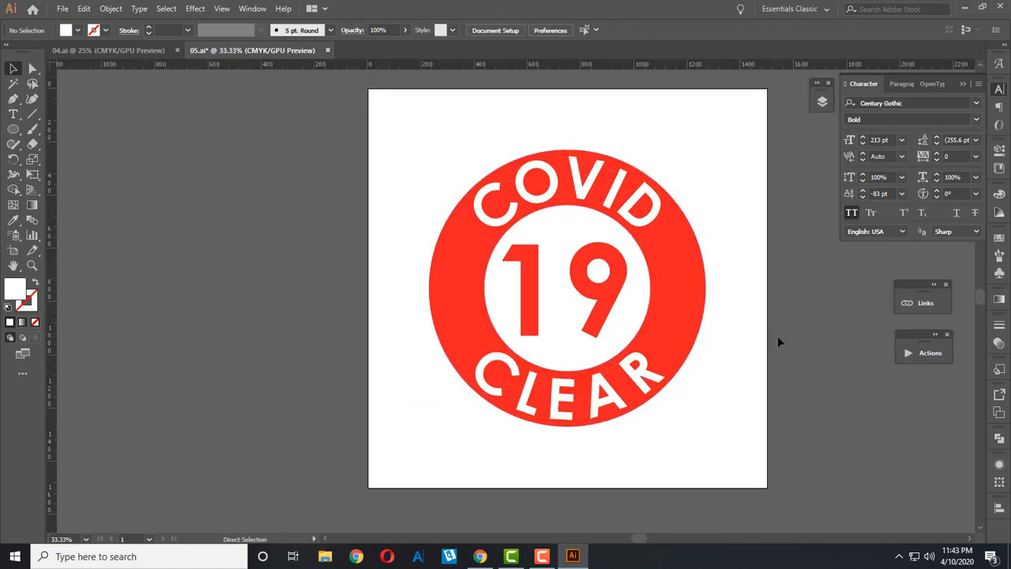
key(ctrl+s)
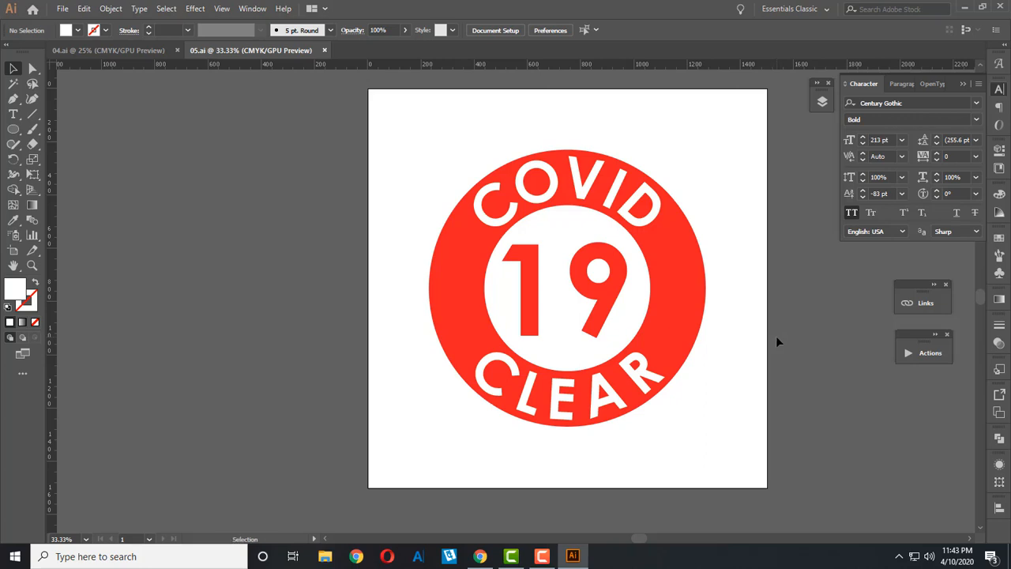
- Duplicate the artboard together with its badge artwork, placing the copy just to the right of the original
drag(790, 346, 516, 356)
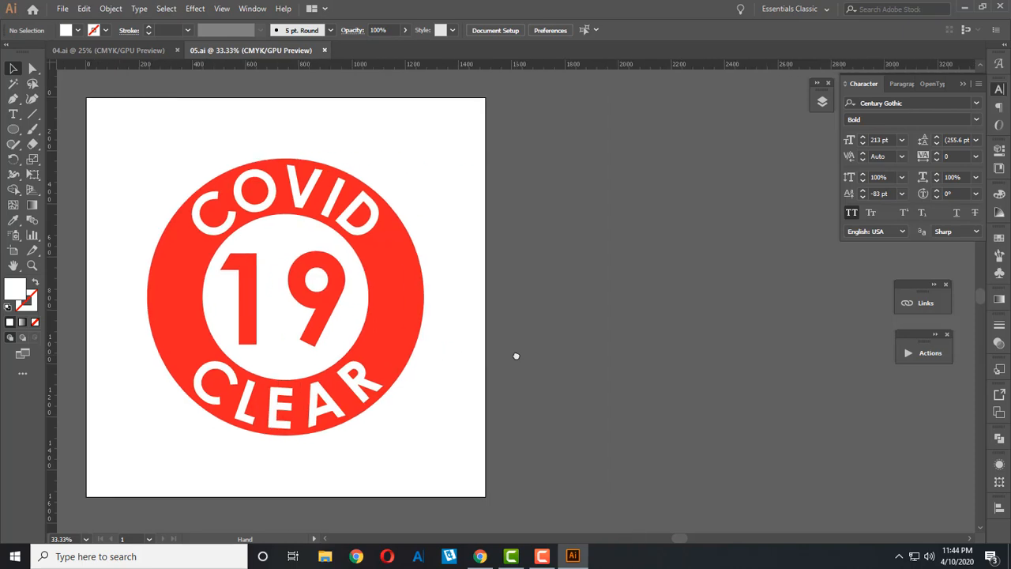
click(13, 251)
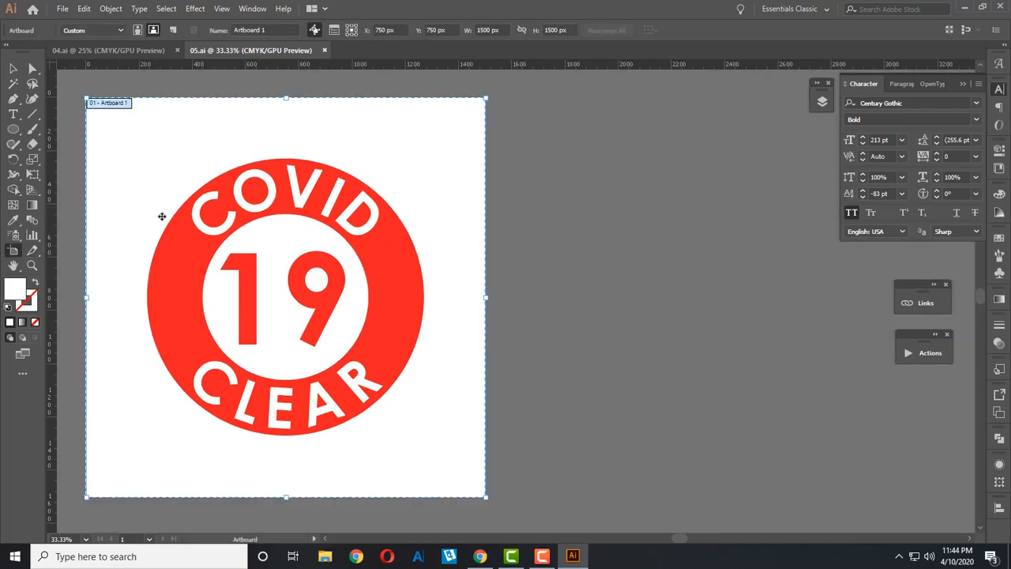
drag(135, 158, 563, 162)
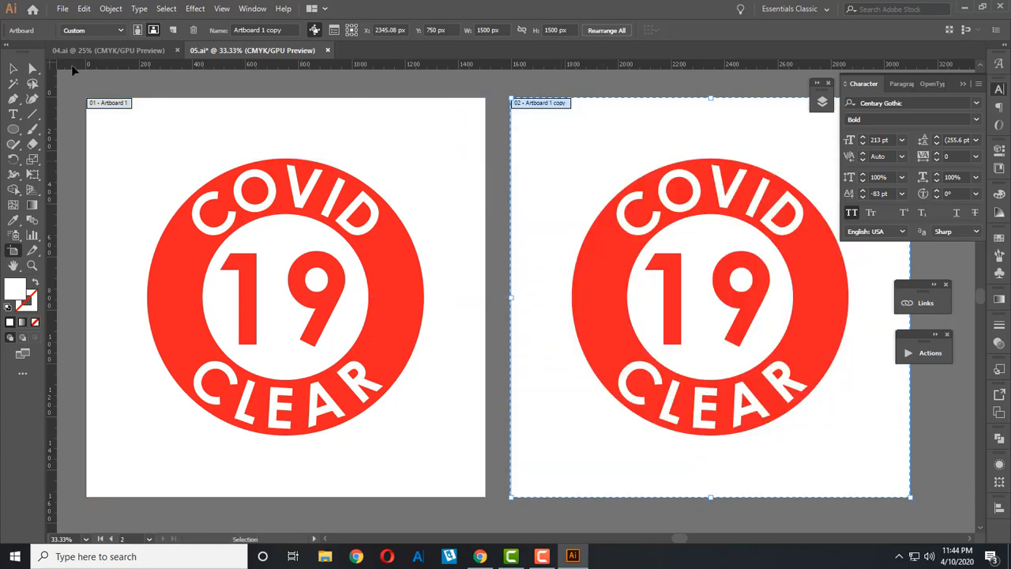
click(12, 70)
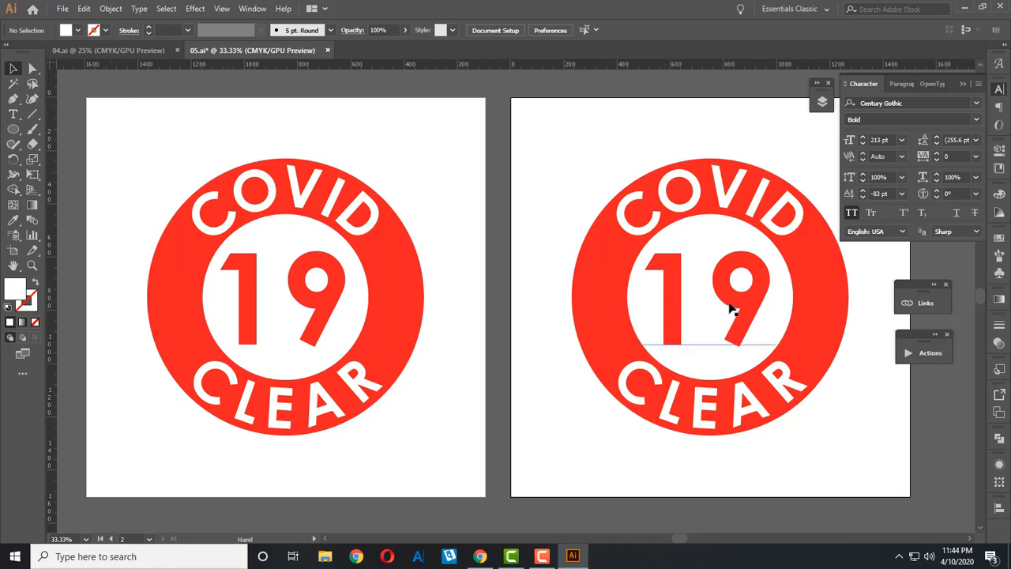
- Extend the "COVID" path text on the copied artboard so that it reads "COVID 19 CLEAR"
drag(732, 304, 559, 342)
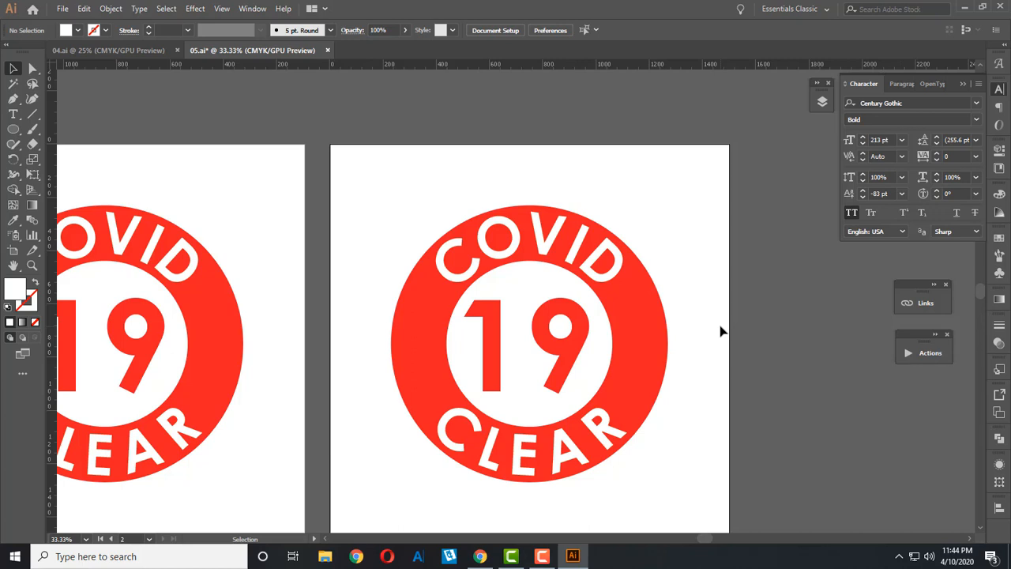
scroll(721, 332, up, 1)
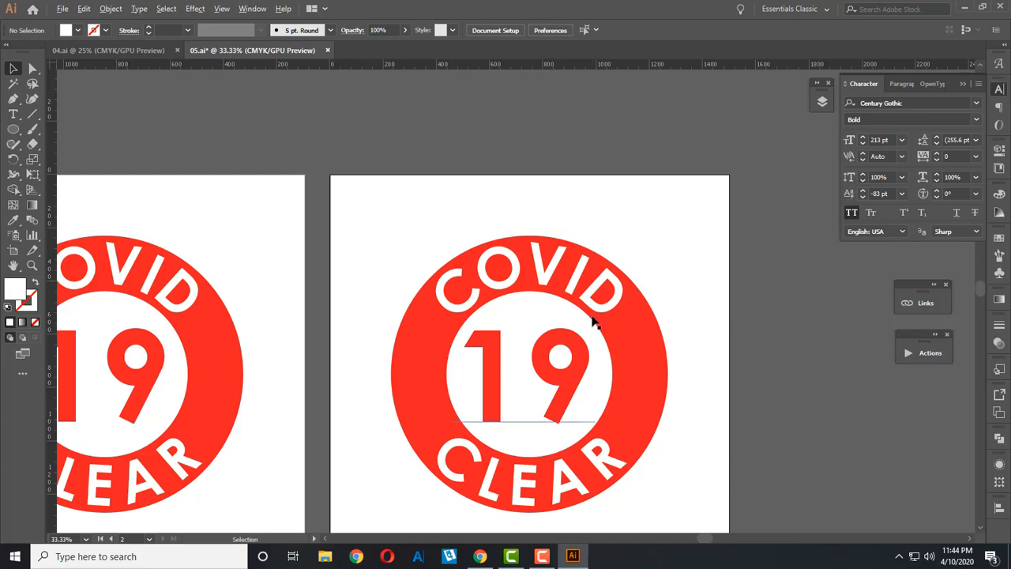
scroll(592, 323, up, 1)
scroll(583, 293, down, 1)
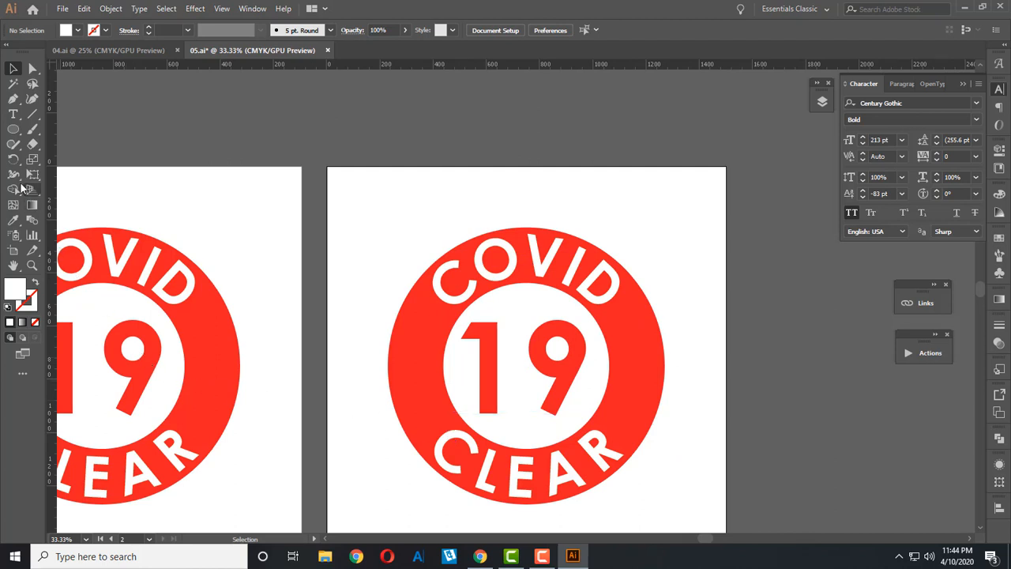
click(13, 114)
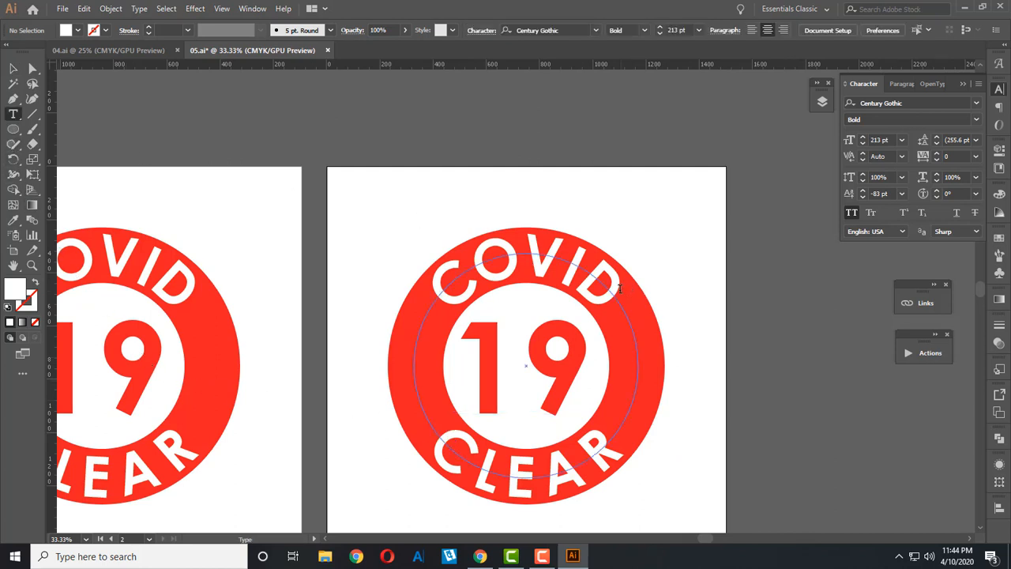
click(617, 287)
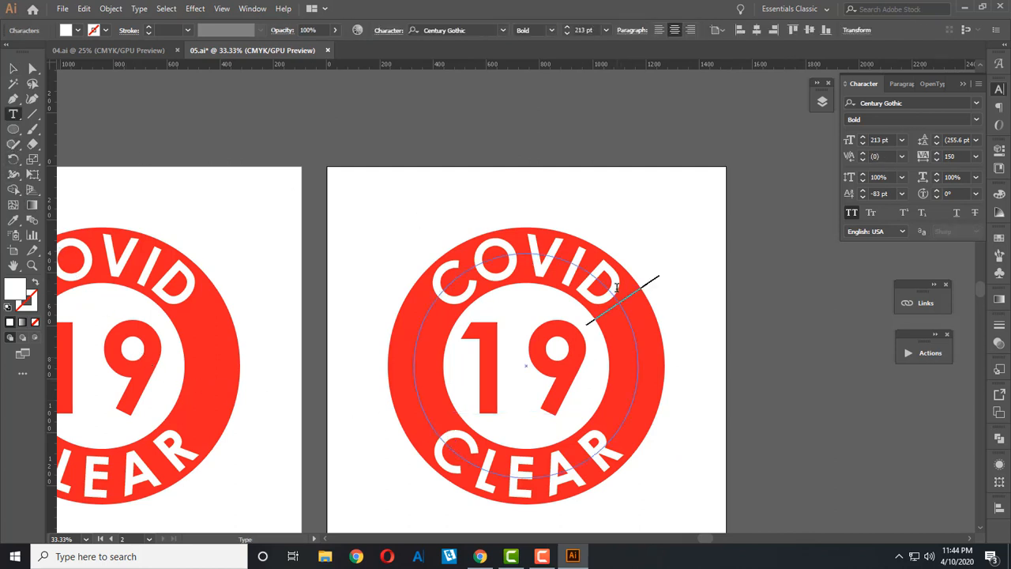
text(19)
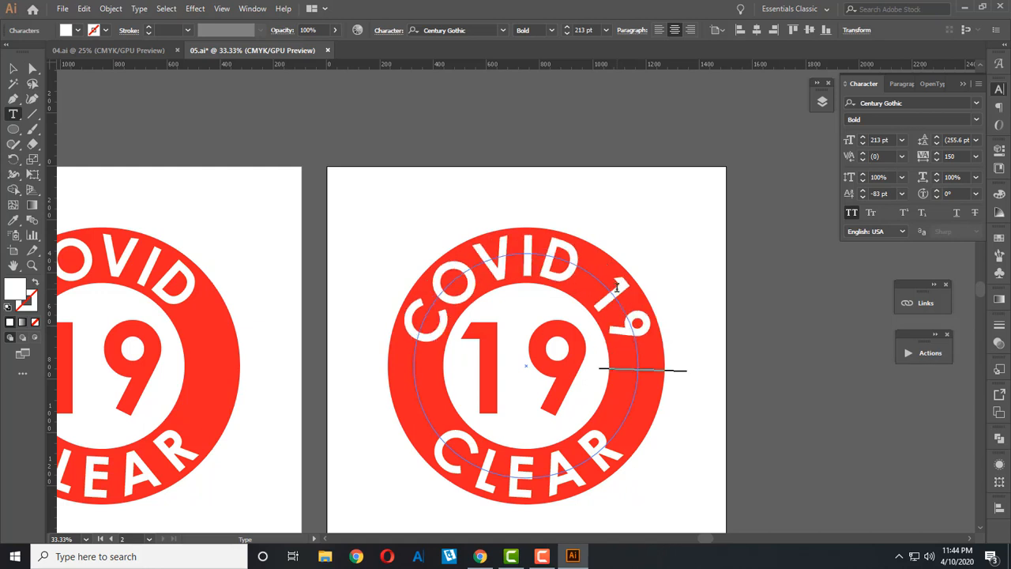
text( CL)
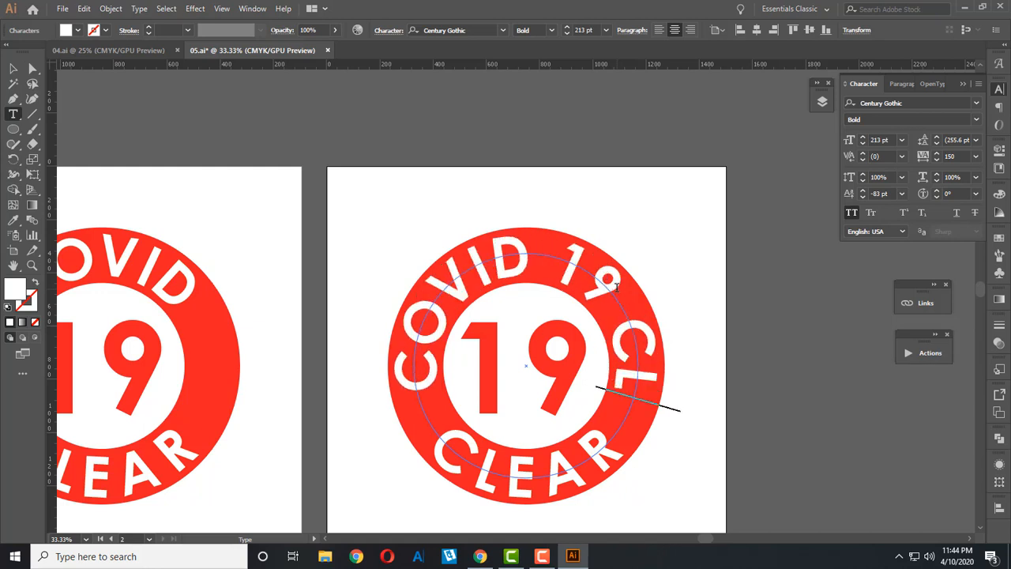
text(EAR)
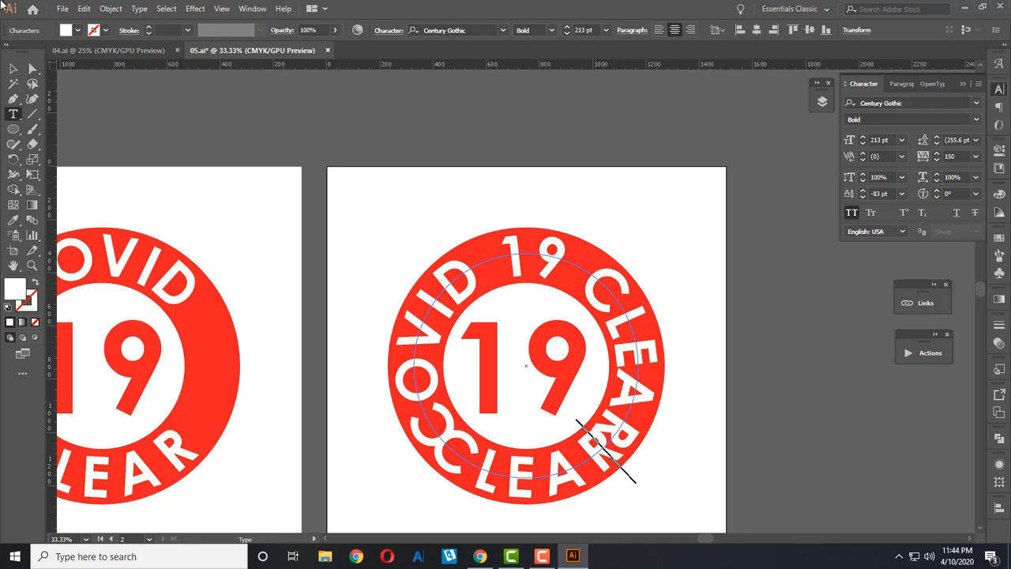
click(13, 69)
- Delete the lower "CLEAR" path text and the large central "19" from the copied badge
click(602, 518)
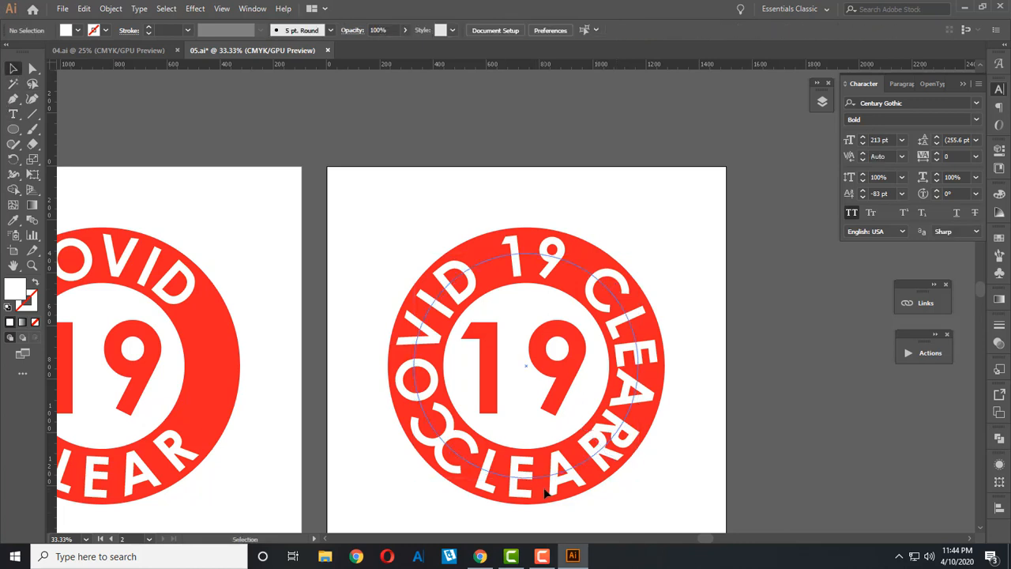
click(555, 496)
click(557, 399)
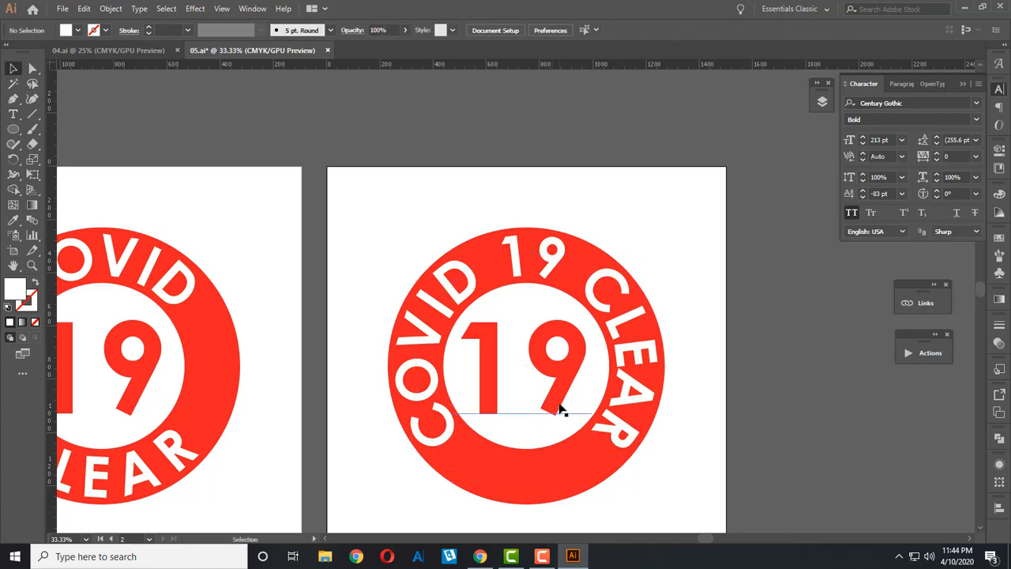
key(Delete)
- Reduce the font size of the "COVID 19 CLEAR" path text to 174 pt and deselect it
click(638, 393)
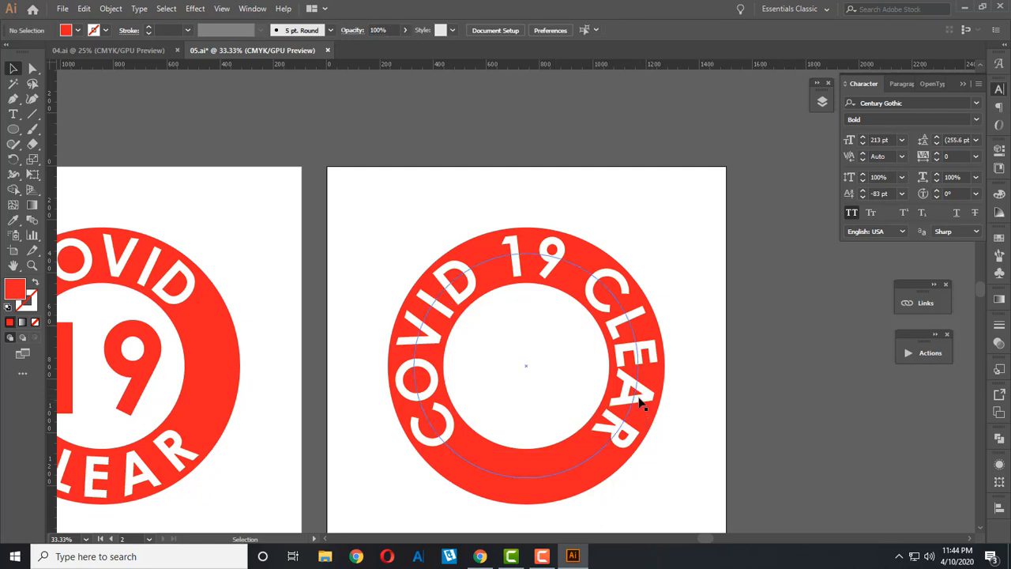
click(641, 402)
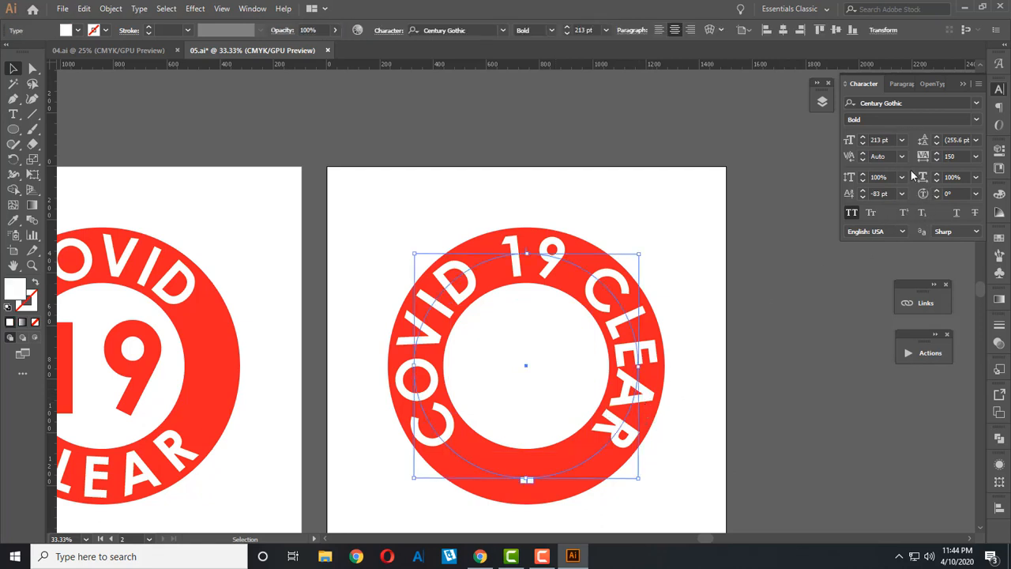
drag(864, 144, 863, 145)
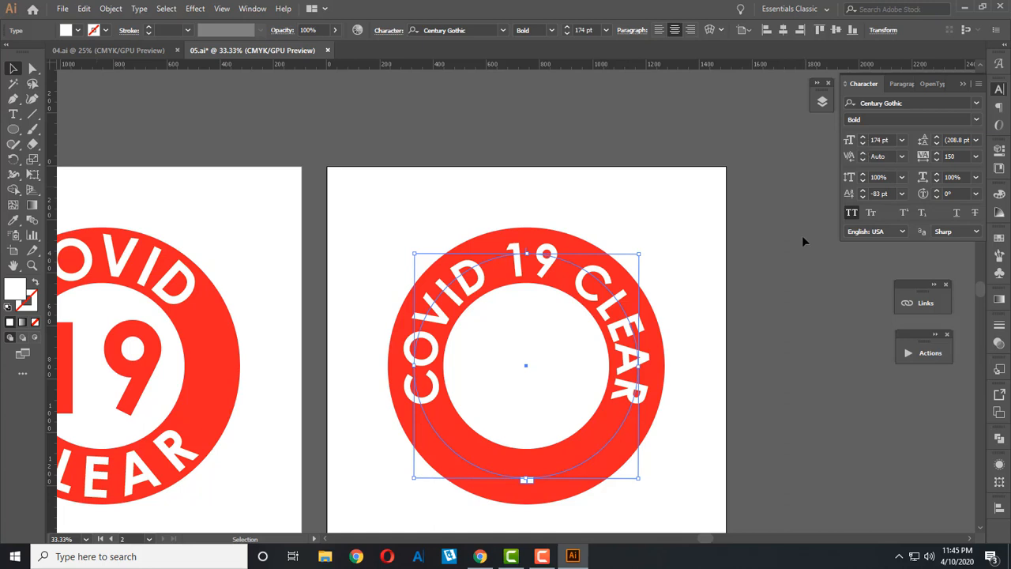
click(687, 268)
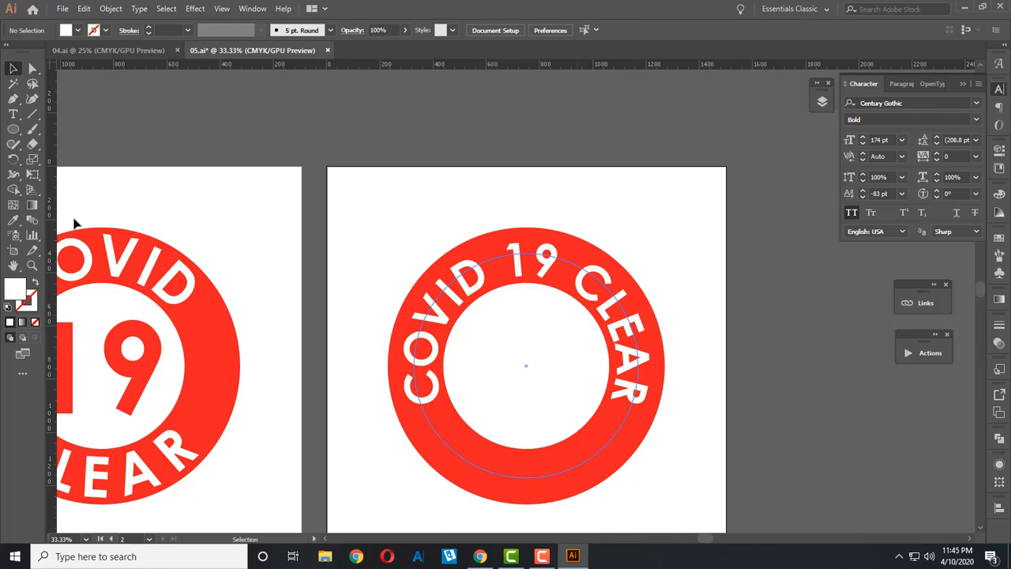
- Draw an upright rectangle about 178 by 418 px inside the copied badge's ring and fill it with red
drag(12, 130, 71, 134)
drag(498, 312, 545, 423)
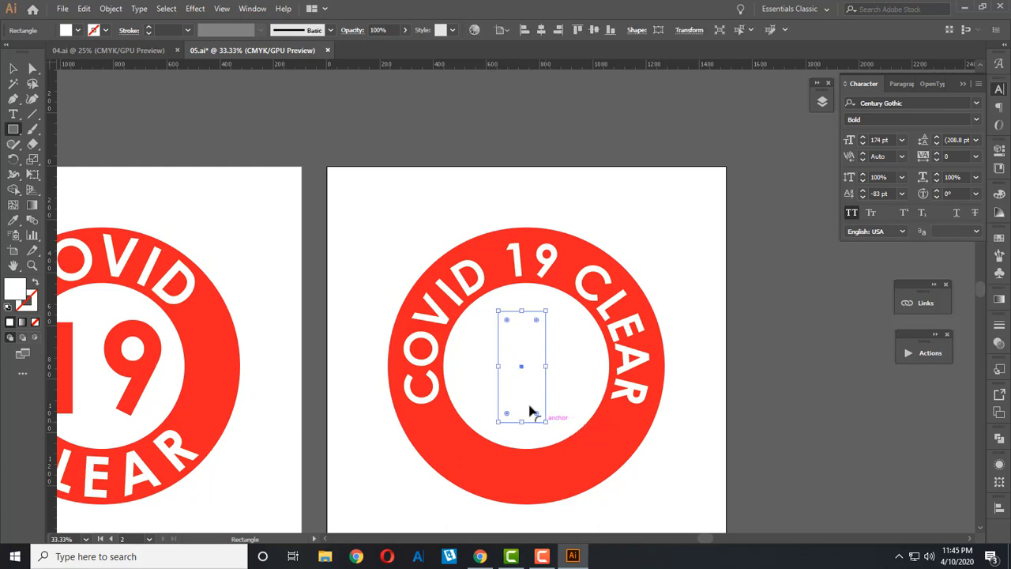
click(76, 35)
click(35, 54)
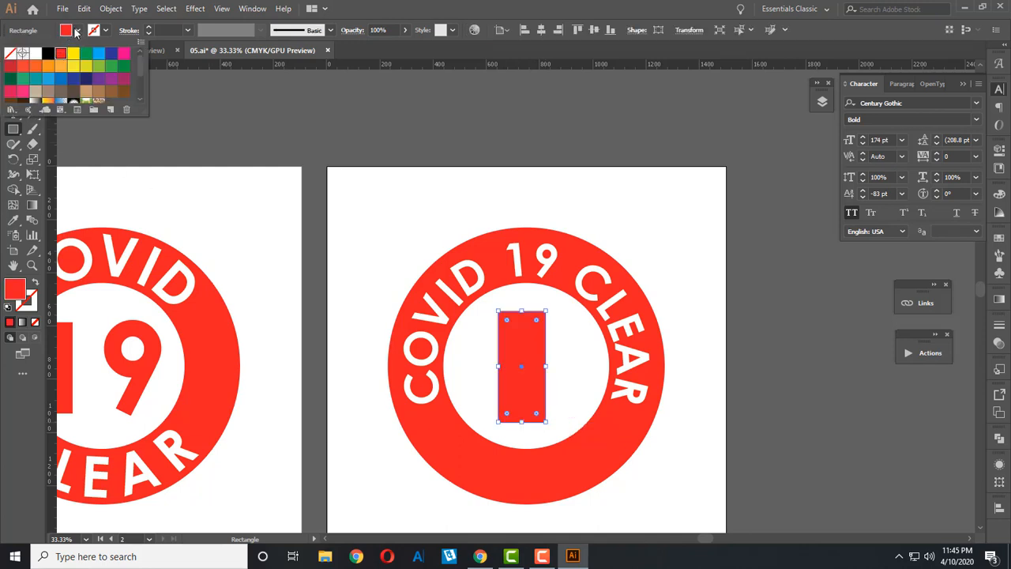
click(75, 34)
- Move the red rectangle to the middle of the ring and bring up the align-to options
click(13, 69)
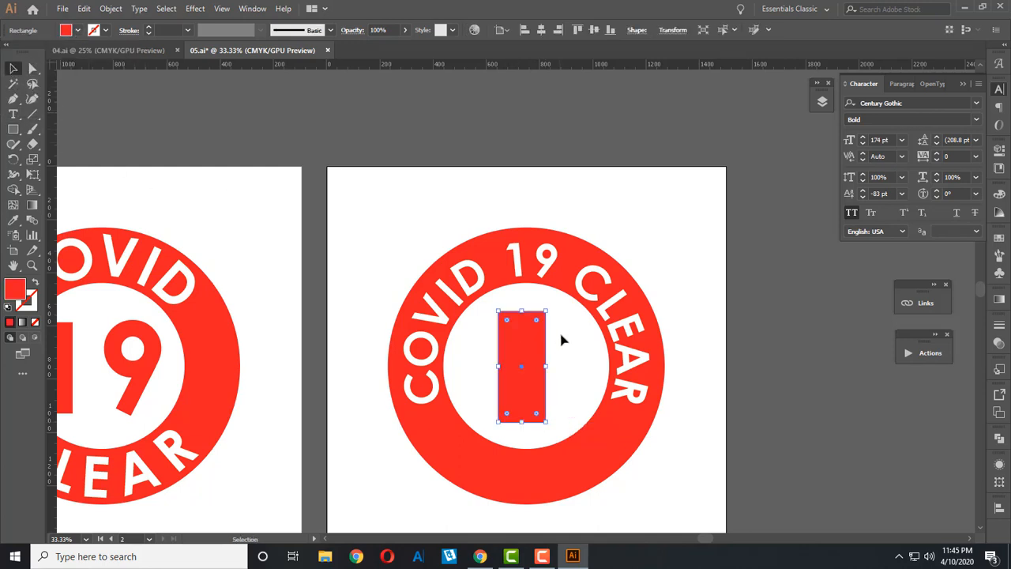
drag(530, 369, 534, 395)
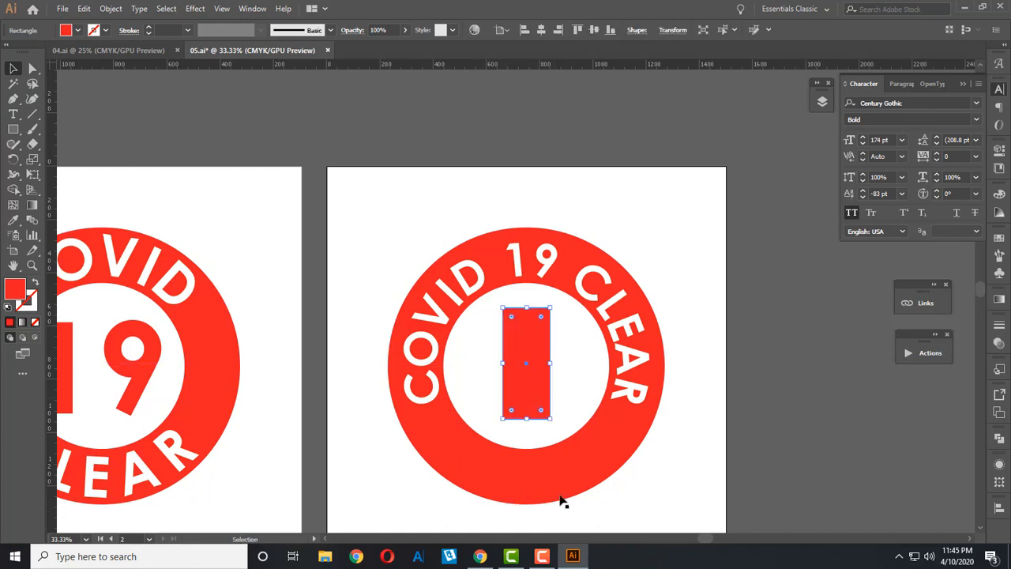
click(1000, 440)
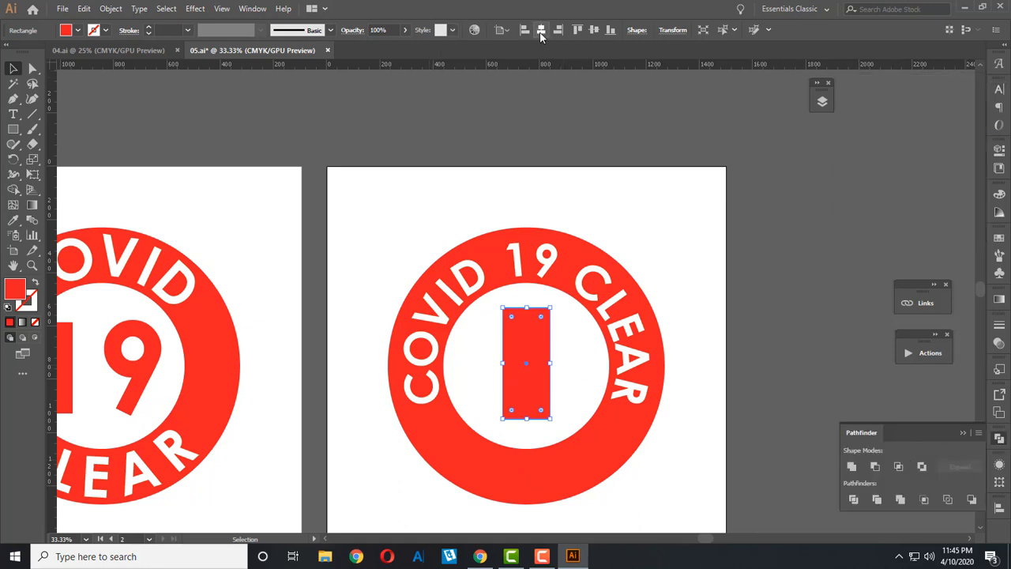
click(999, 508)
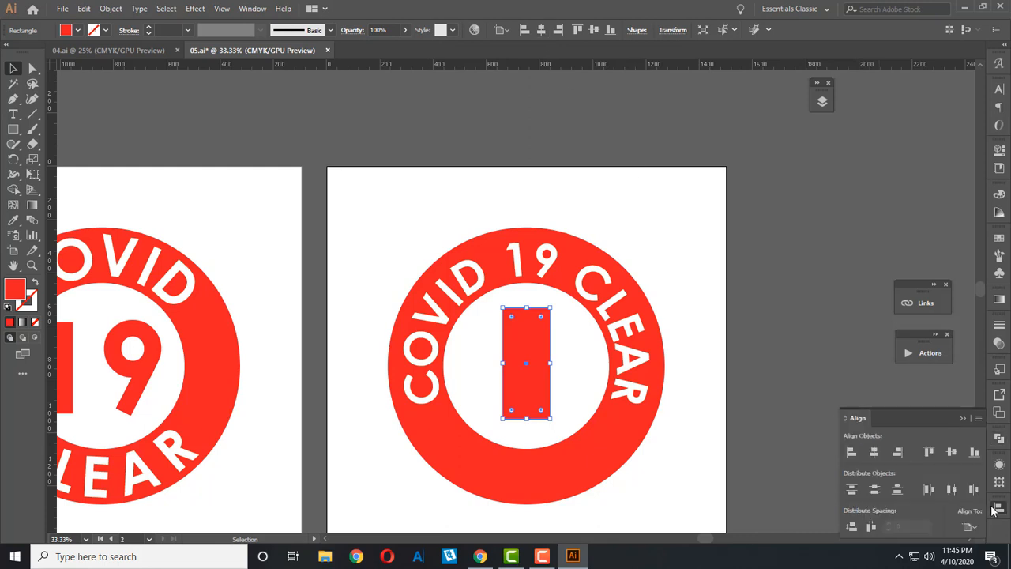
click(969, 527)
- Duplicate the red rectangle slightly offset from the original and rotate the copy by 90°
drag(524, 351, 548, 365)
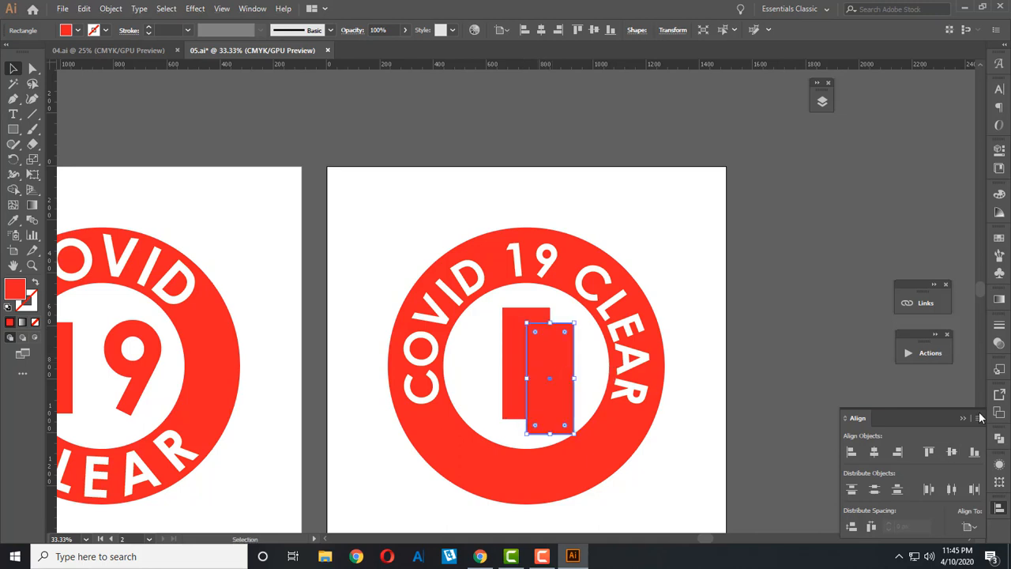
click(1000, 482)
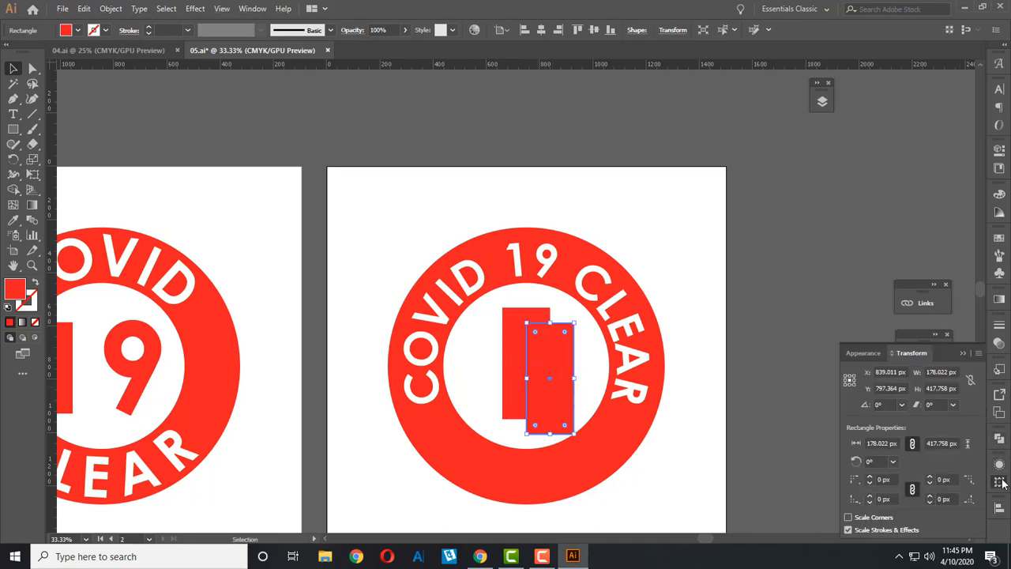
click(873, 462)
text(90)
key(Return)
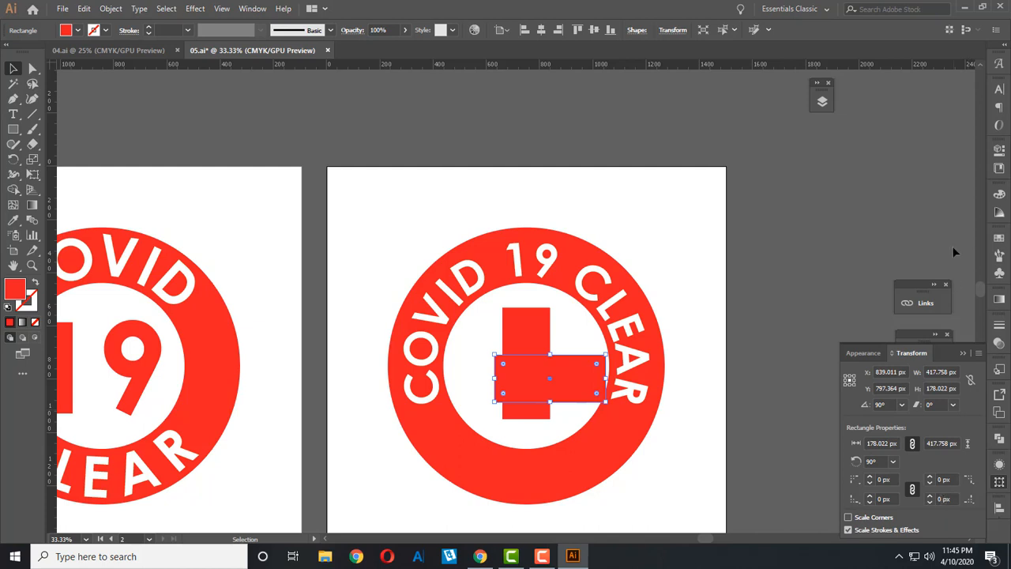
- Align the rotated red rectangle's centre horizontally and vertically with the badge centre to form a cross, and deselect it
click(963, 352)
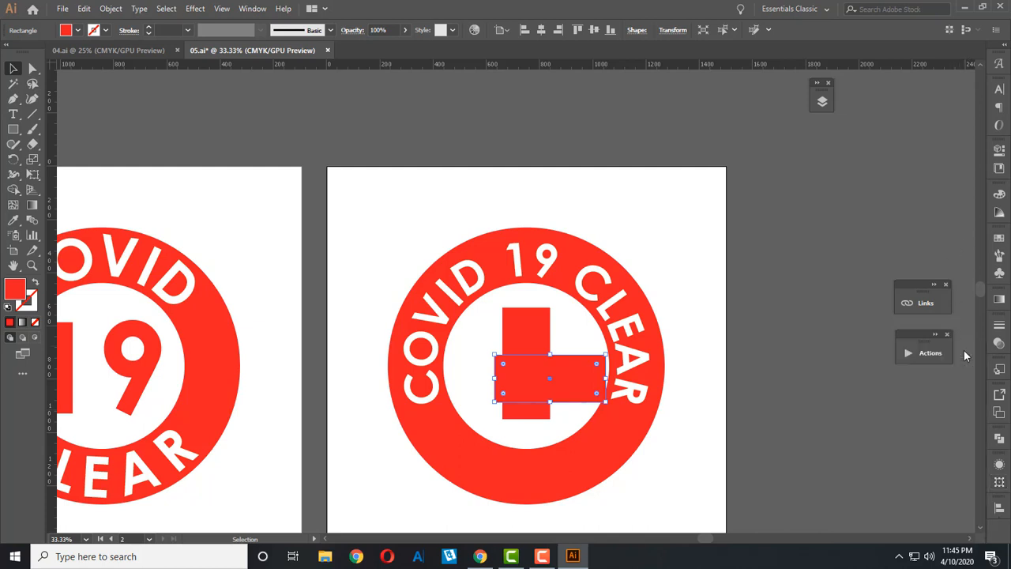
click(1000, 508)
click(877, 454)
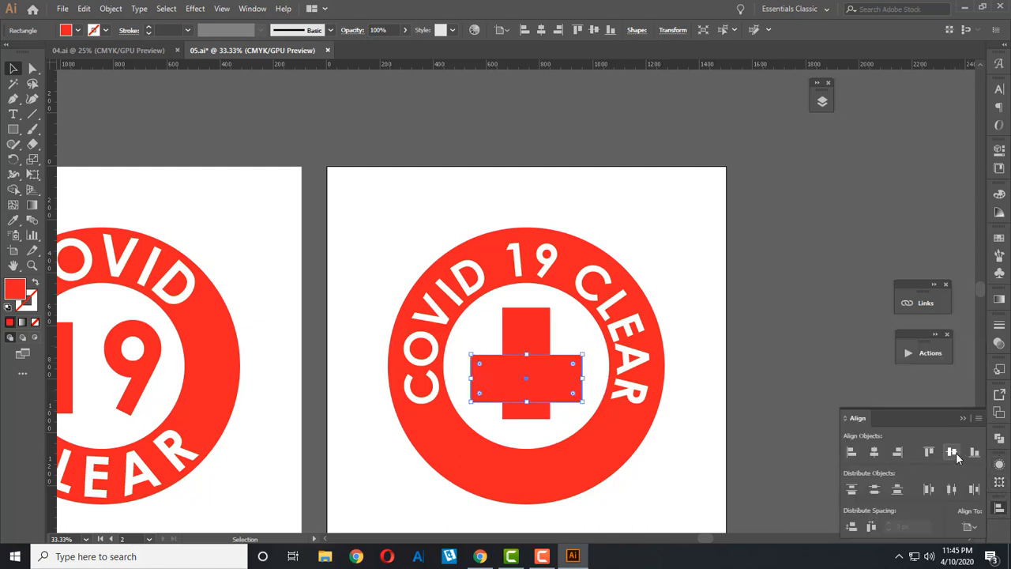
click(955, 451)
click(671, 282)
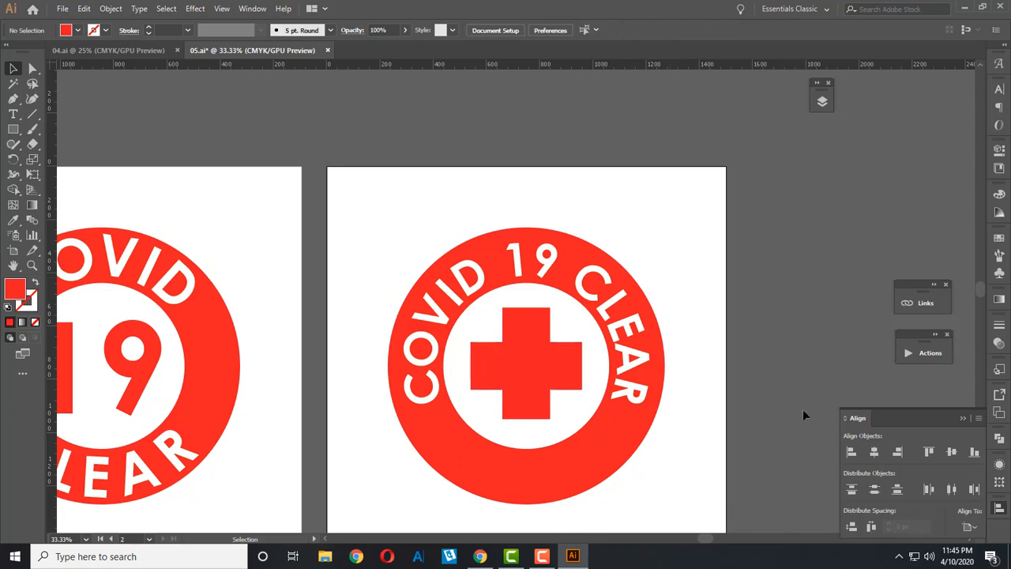
- Raise the baseline shift of the "COVID 19 CLEAR" path text to -74 pt and deselect it
scroll(803, 409, down, 1)
click(638, 296)
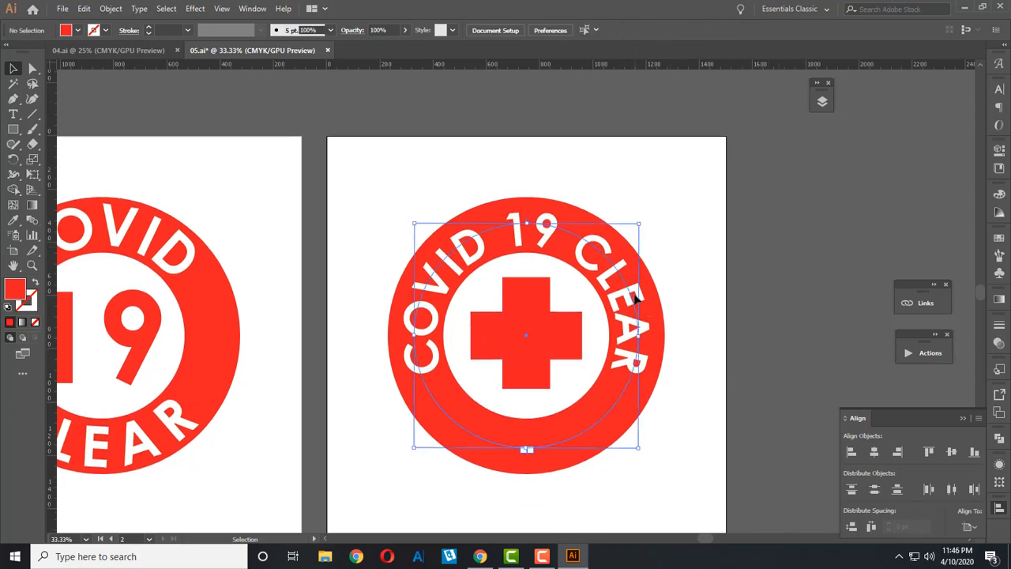
click(995, 88)
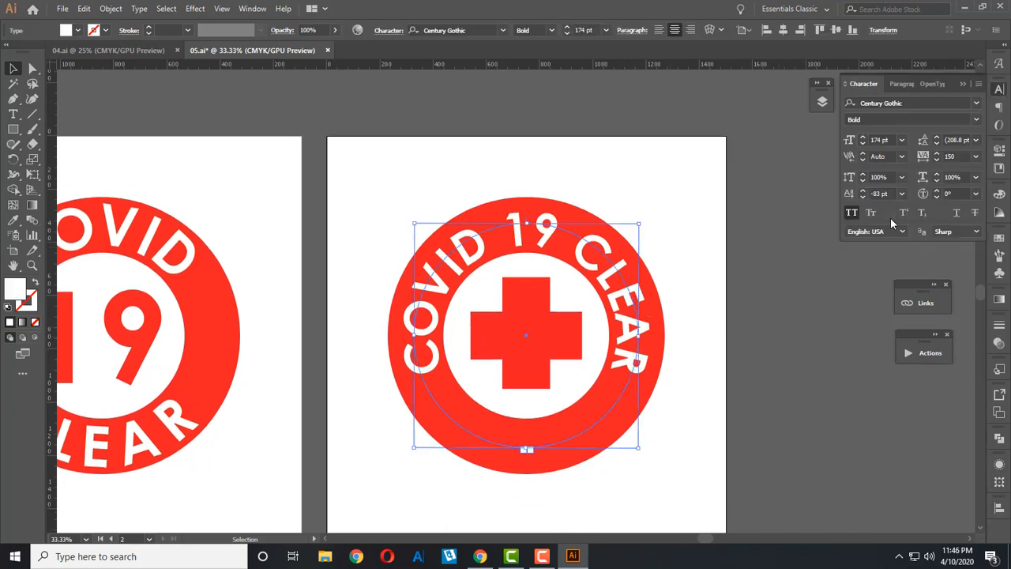
click(863, 194)
click(863, 194)
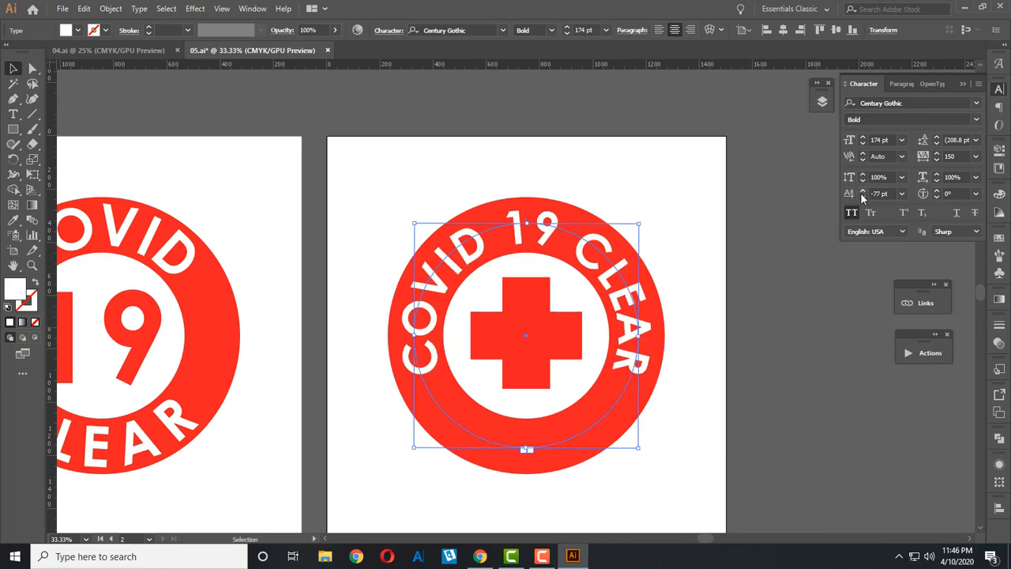
click(863, 195)
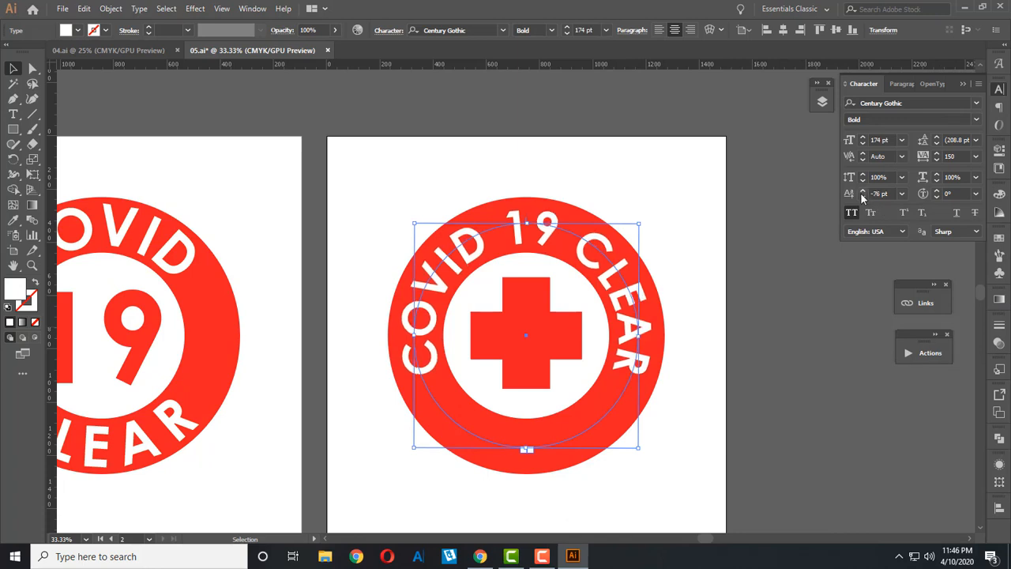
click(863, 194)
click(863, 194)
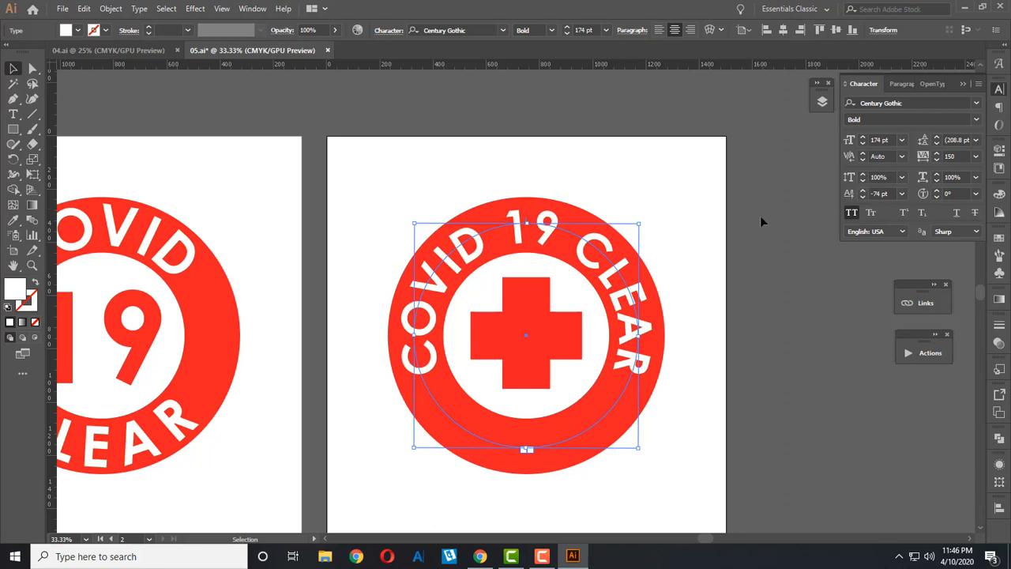
click(660, 185)
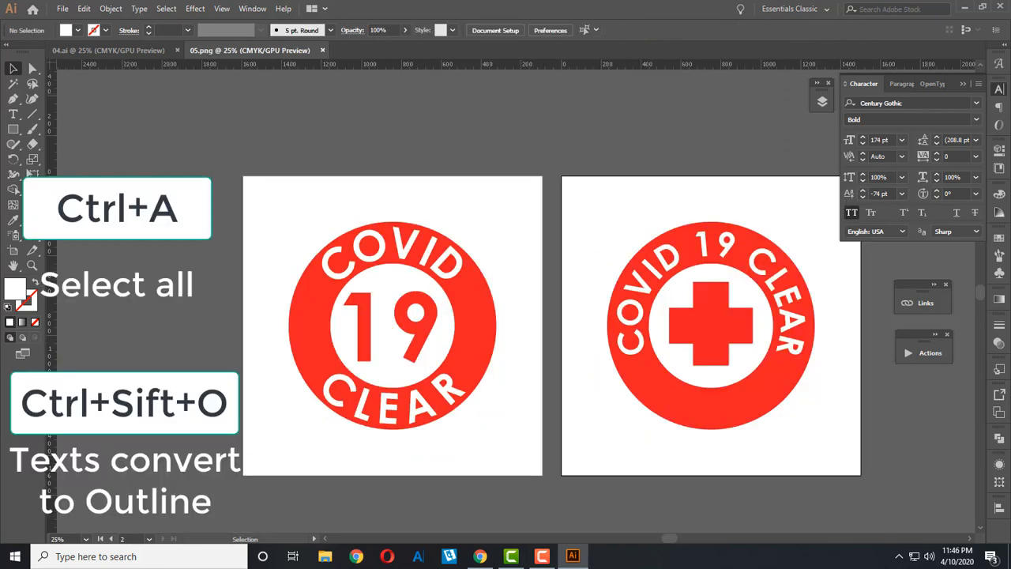
- Convert all text in both badges to outlines and clear the selection
key(ctrl+a)
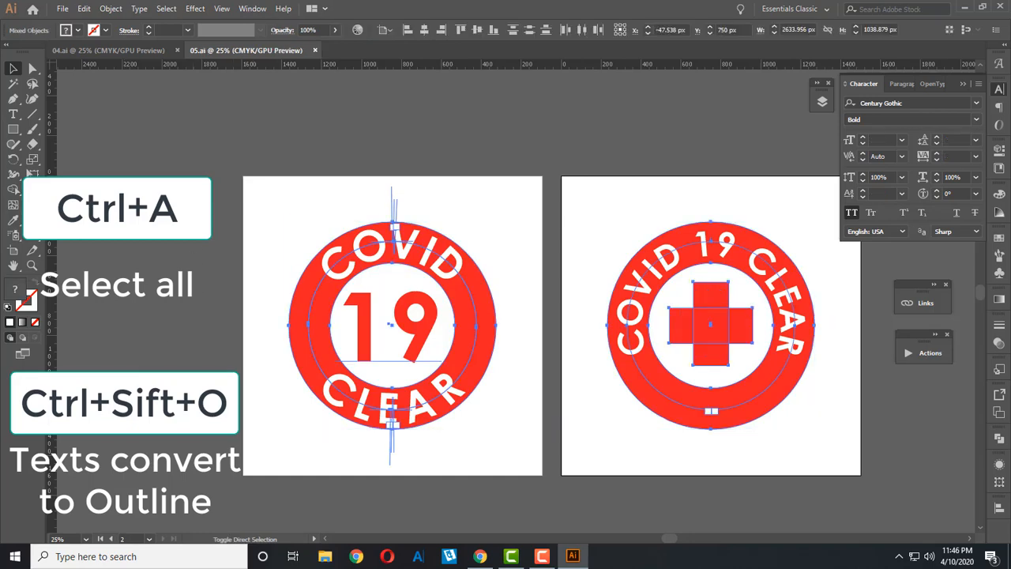
key(ctrl+shift+o)
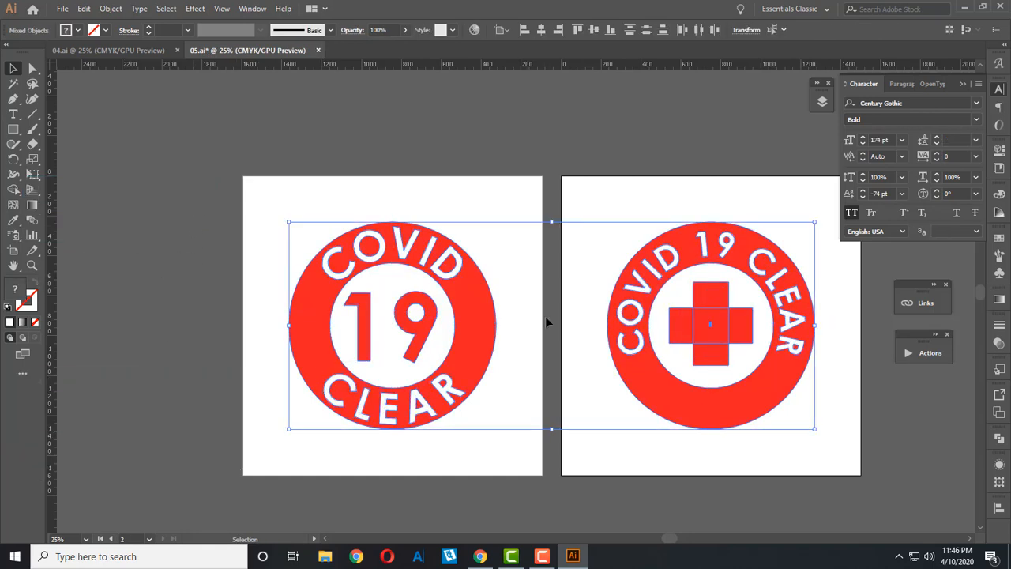
click(743, 486)
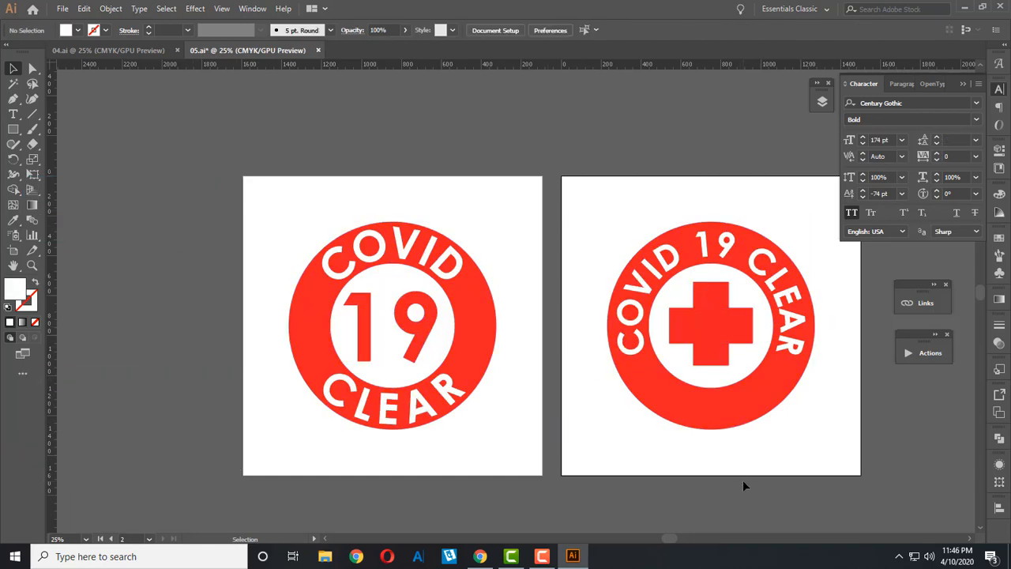
- Subtract the outlined "COVID 19 CLEAR" lettering from the red ring of the cross badge with Minus Front
drag(781, 349, 806, 350)
scroll(806, 349, up, 2)
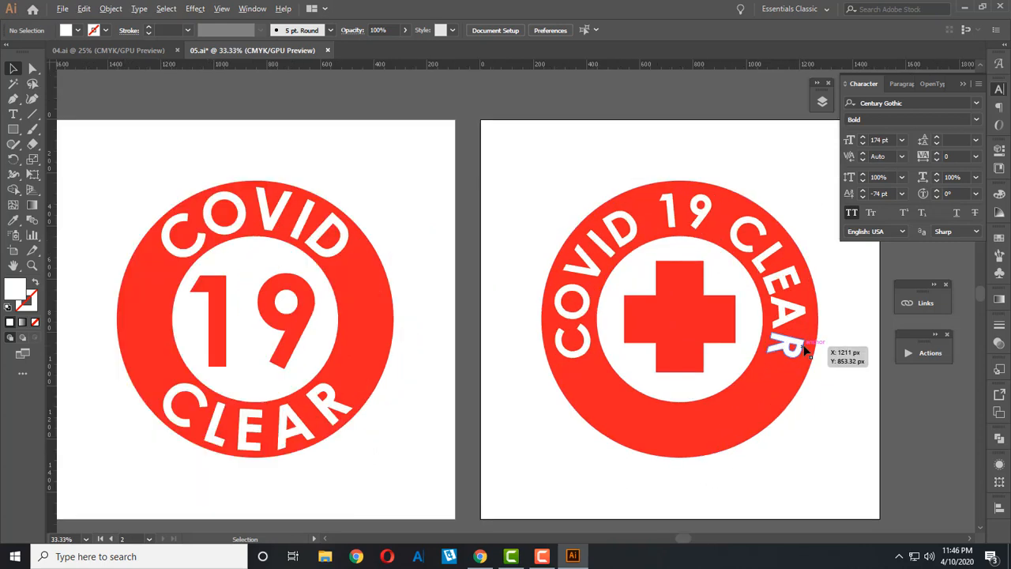
drag(510, 67, 470, 71)
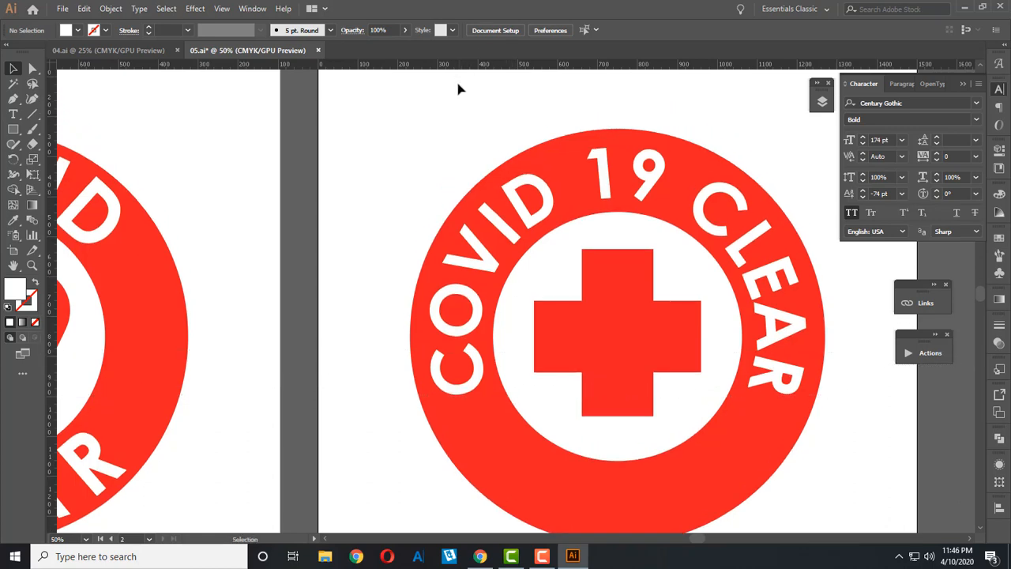
scroll(484, 167, down, 2)
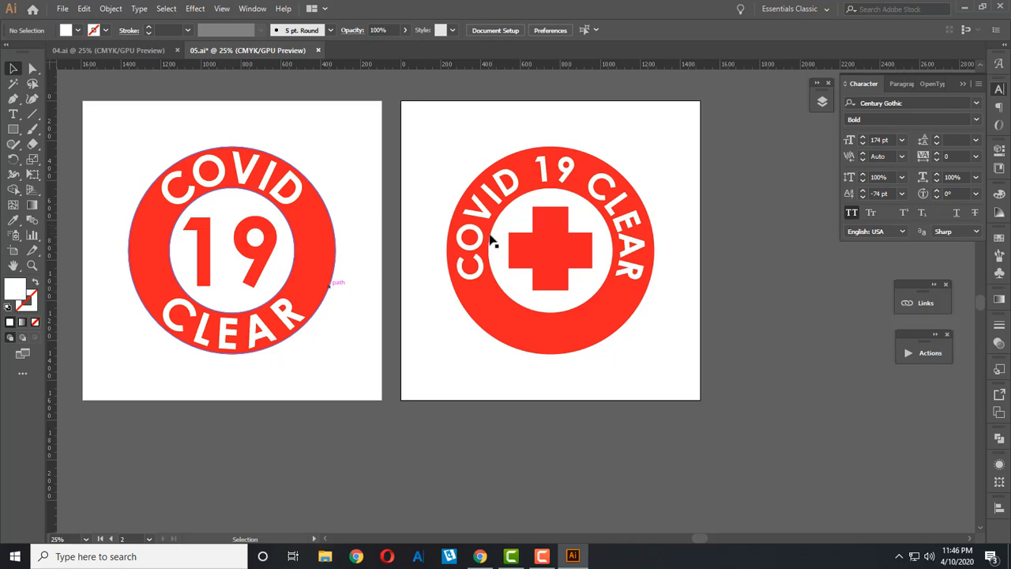
drag(451, 154, 517, 334)
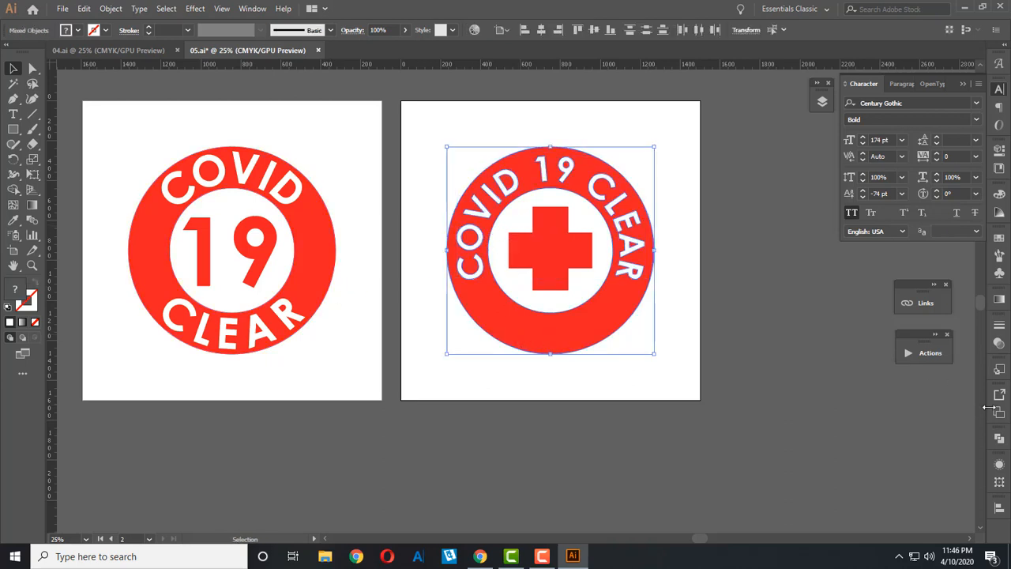
click(999, 440)
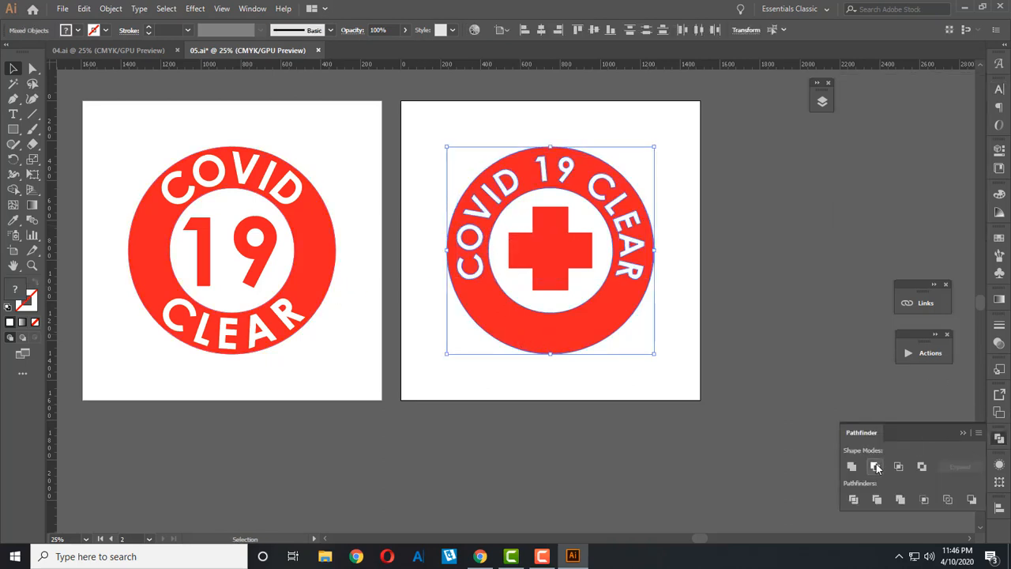
key(ctrl+g)
- Subtract the "CLEAR" lettering from the first badge's ring with Minus Front and send the ring to the back
click(290, 310)
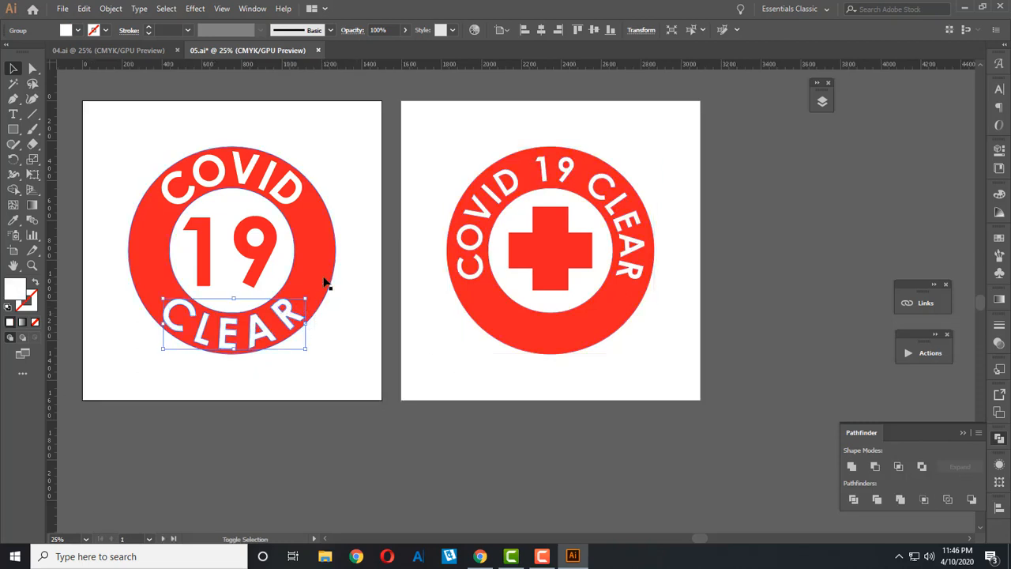
shift+click(324, 282)
click(875, 467)
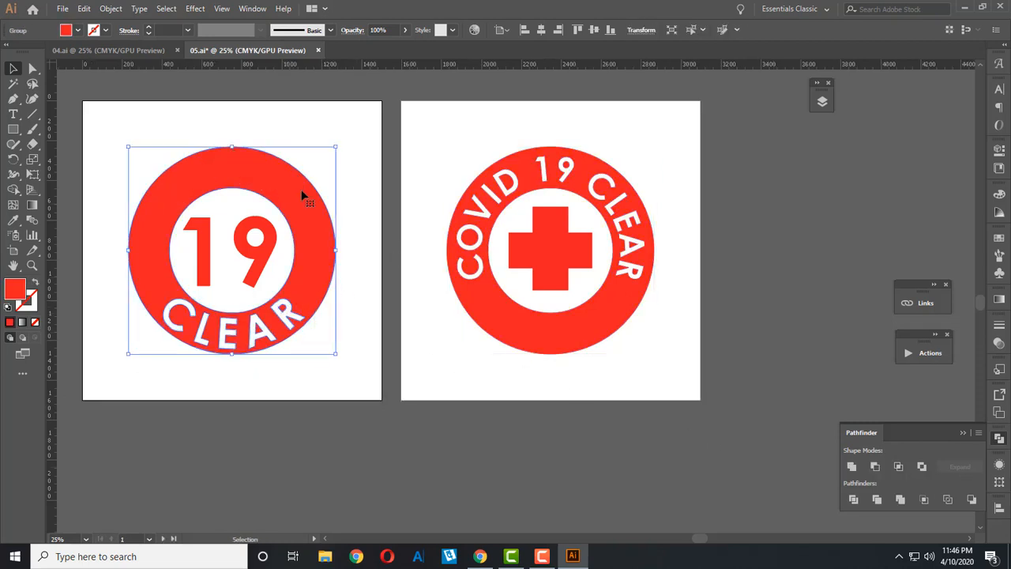
click(345, 134)
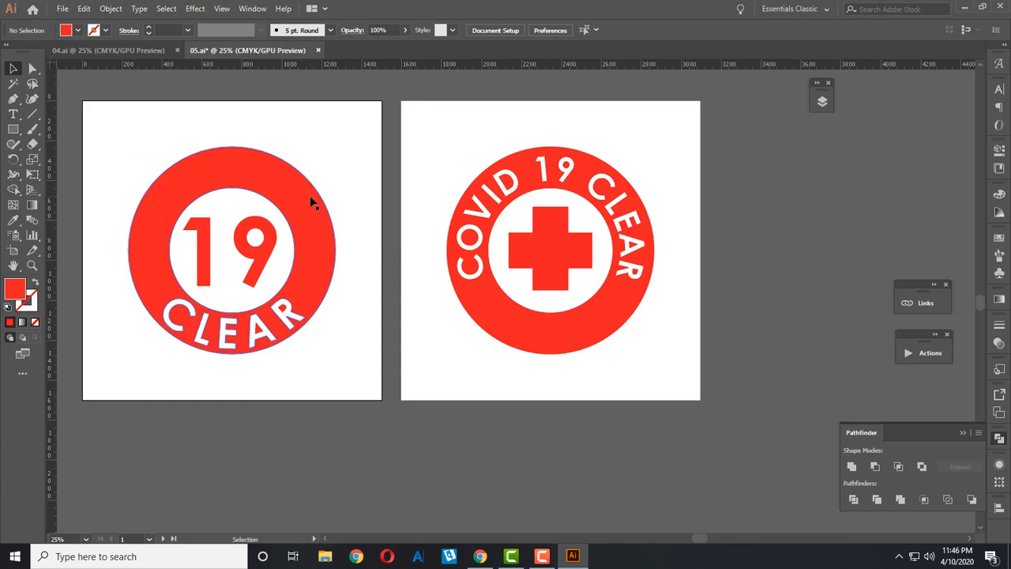
click(310, 196)
key(ctrl+z)
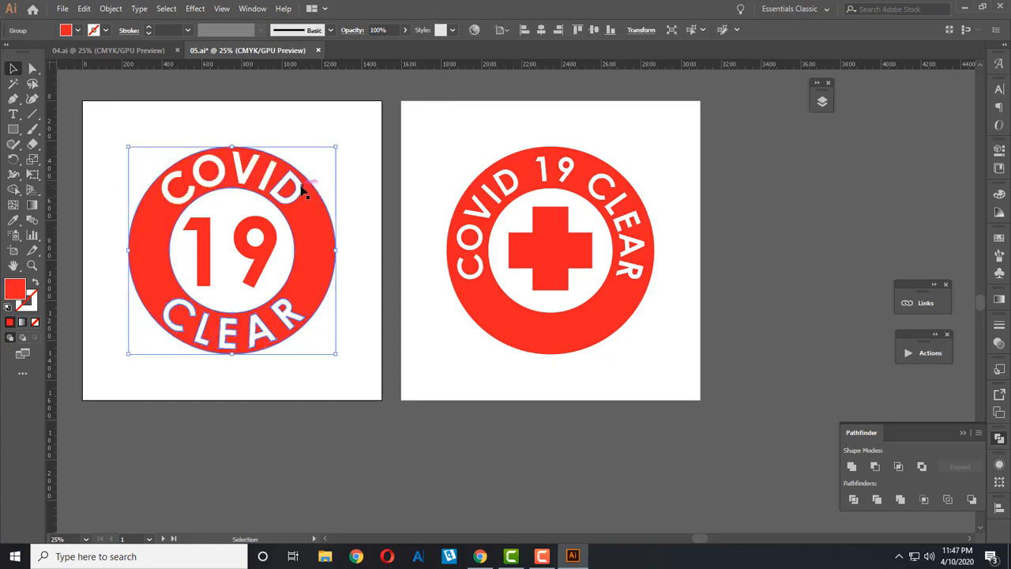
- Try to subtract the "COVID" lettering from the first badge's grouped ring, undo the subtraction and deselect
click(874, 468)
key(ctrl+z)
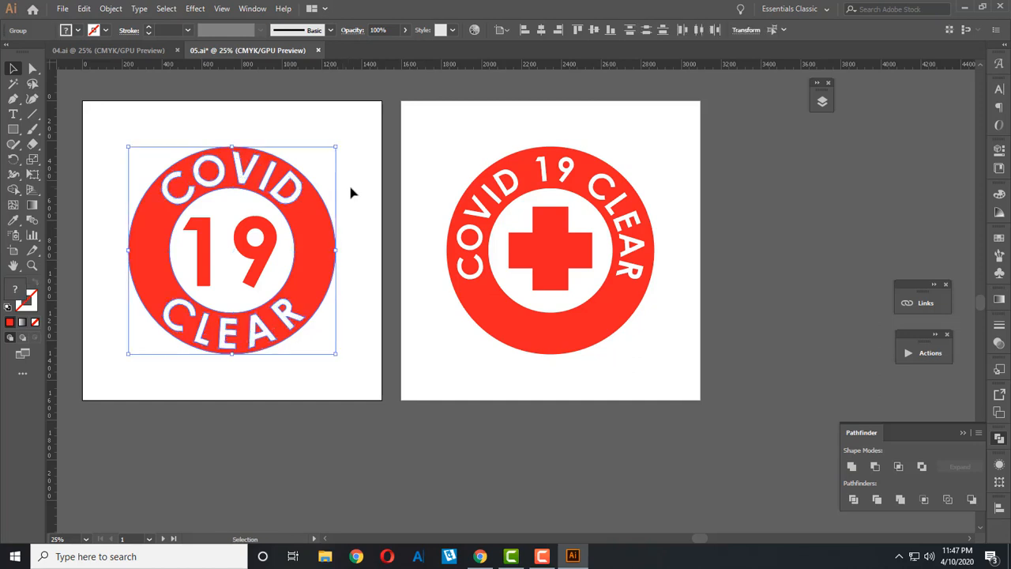
click(357, 190)
- Ungroup the first badge's ring, subtract the "COVID" lettering from it with Minus Front and deselect
scroll(102, 253, up, 1)
right_click(176, 273)
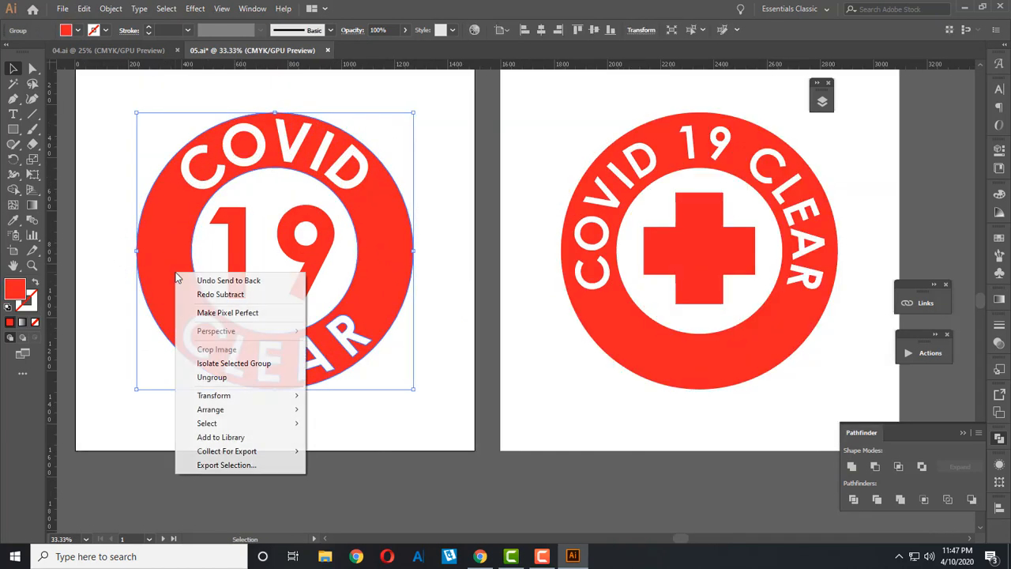
click(221, 378)
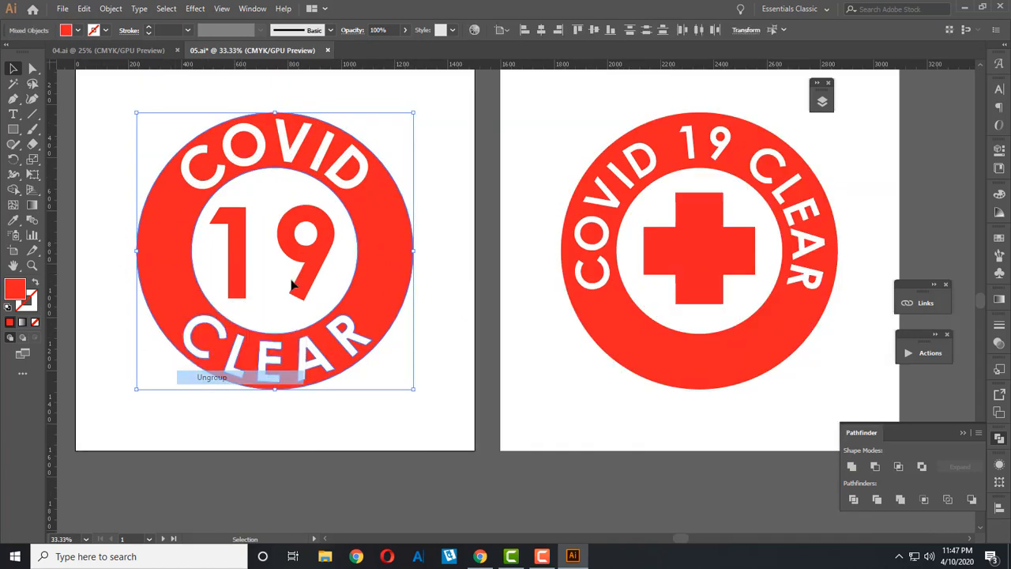
click(443, 167)
click(375, 206)
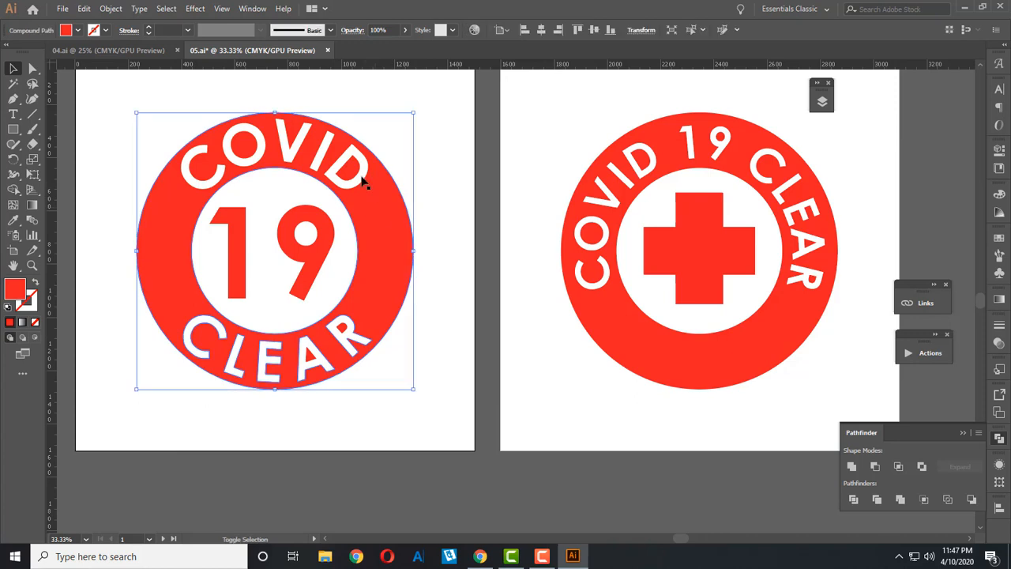
click(874, 467)
click(462, 167)
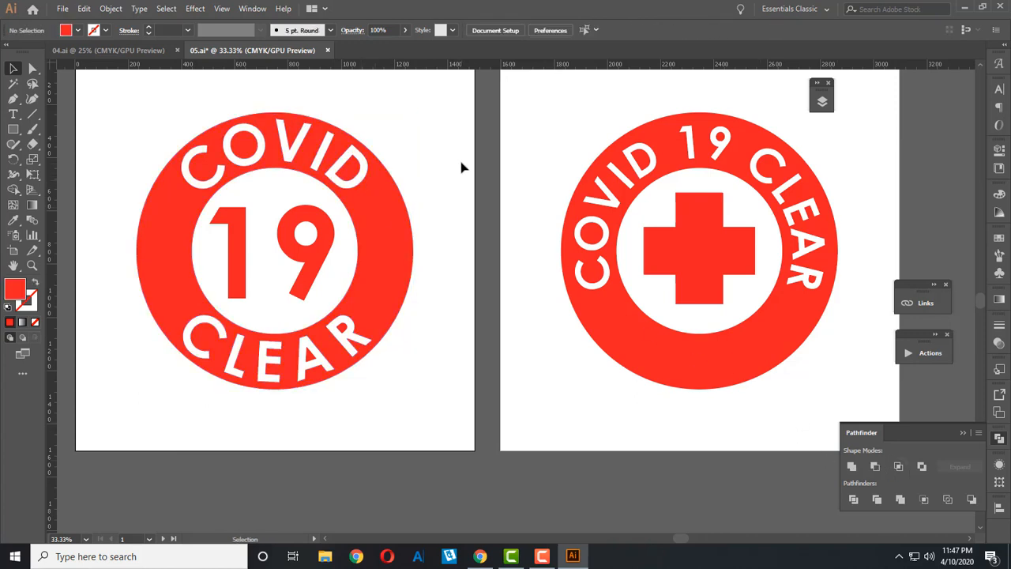
- Export both badge artboards as PNG with the file name 05, using High (300 ppi) resolution and a transparent background
key(a)
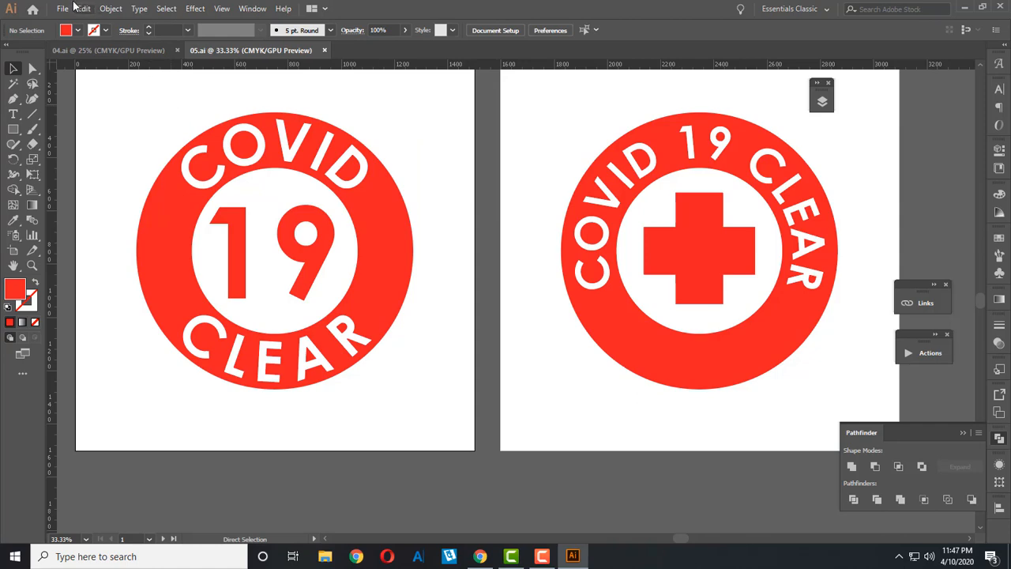
click(66, 9)
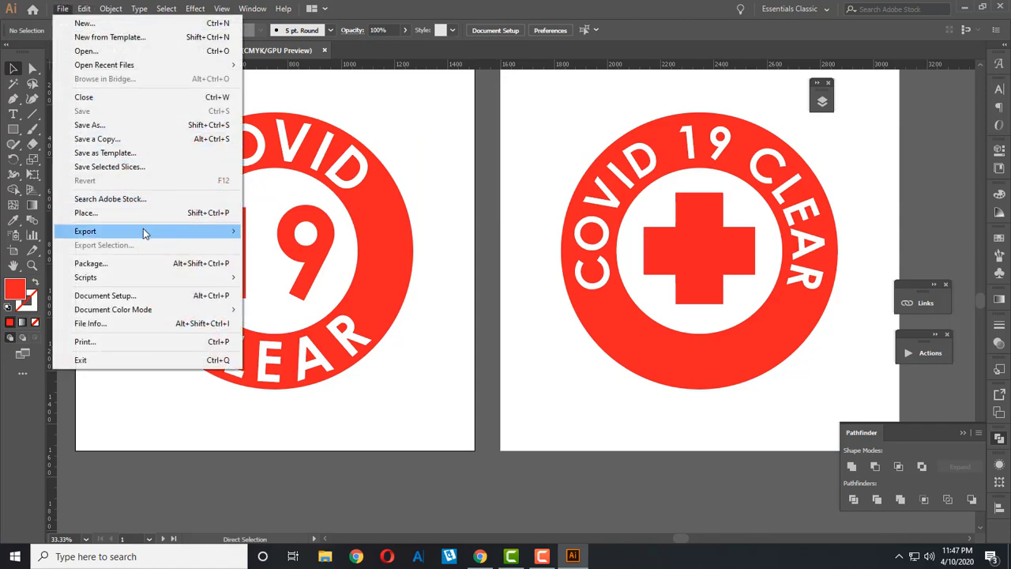
mouse_move(140, 230)
click(400, 245)
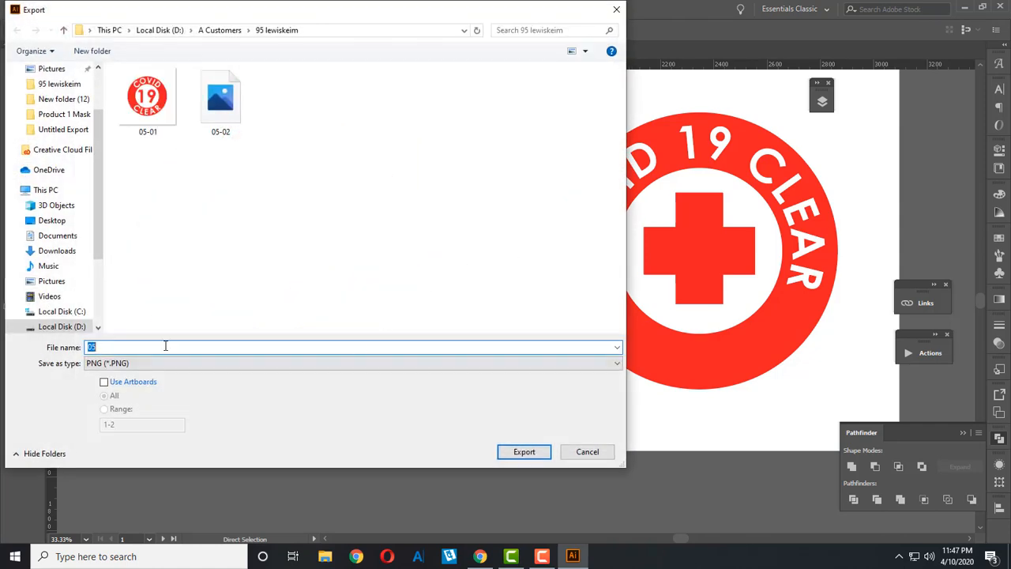
click(117, 384)
key(Return)
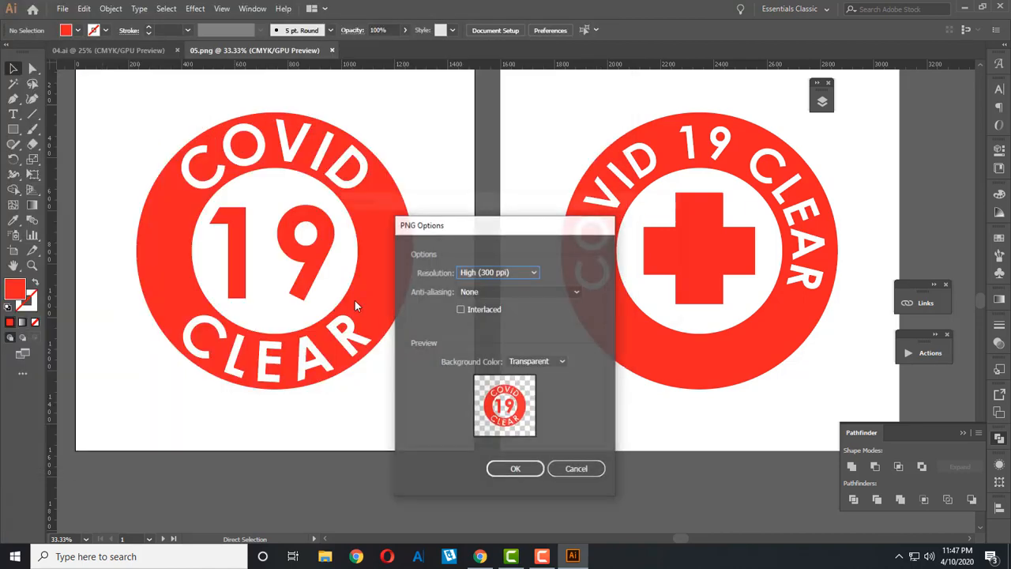
key(Return)
key(Return)
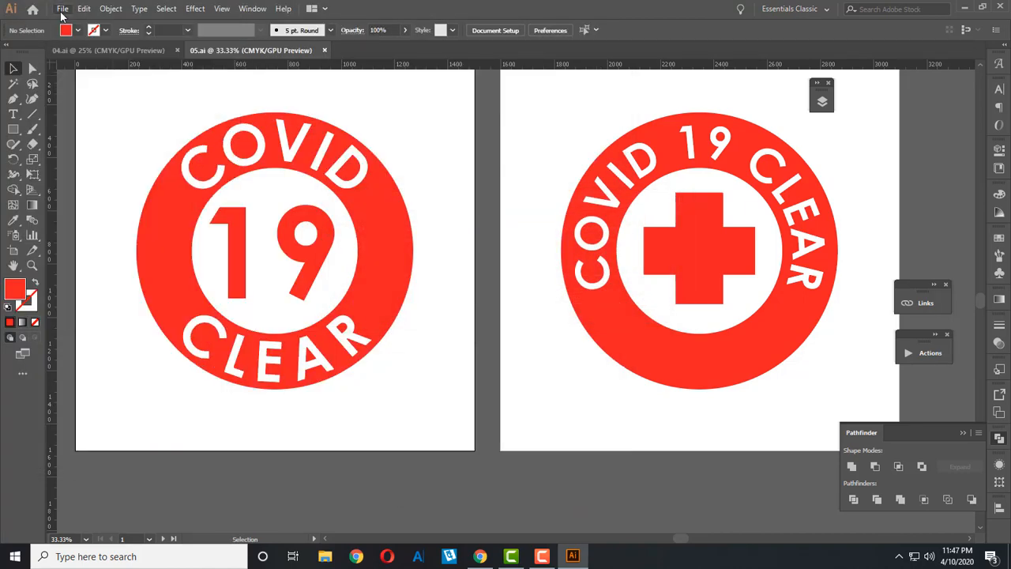
- Export both badge artboards as JPEG with the file name 05
click(62, 9)
mouse_move(133, 238)
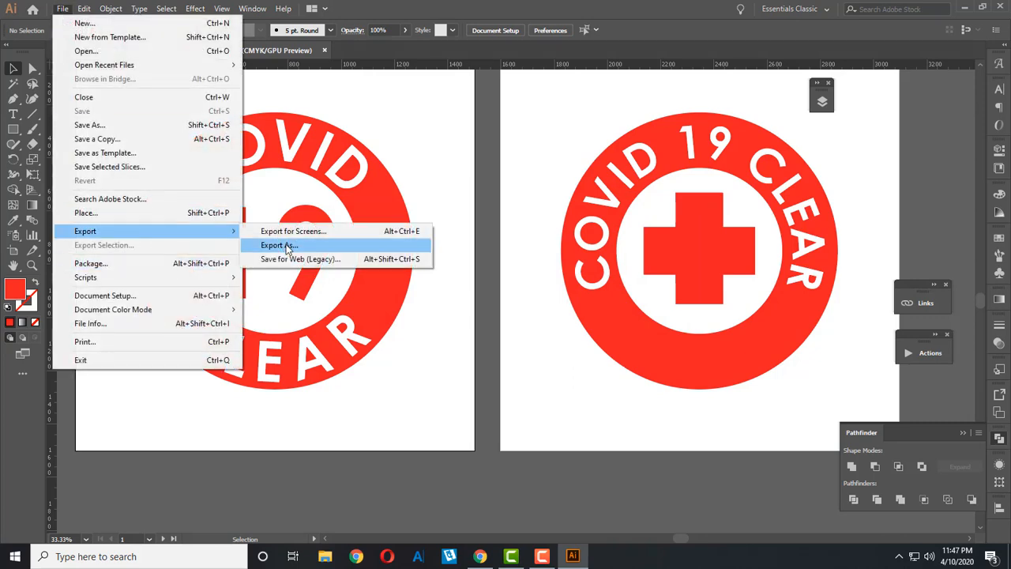
click(293, 244)
click(196, 363)
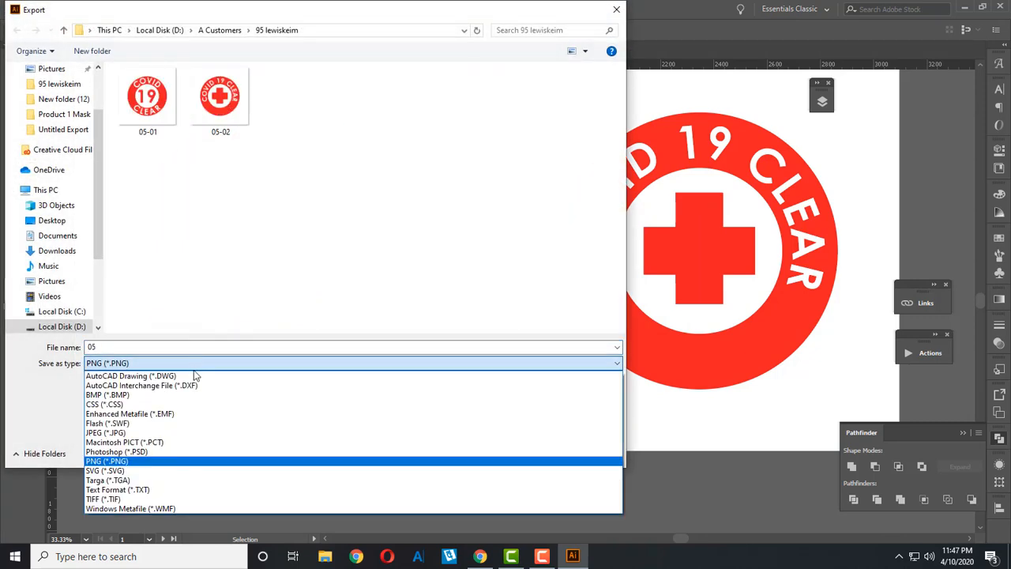
click(208, 436)
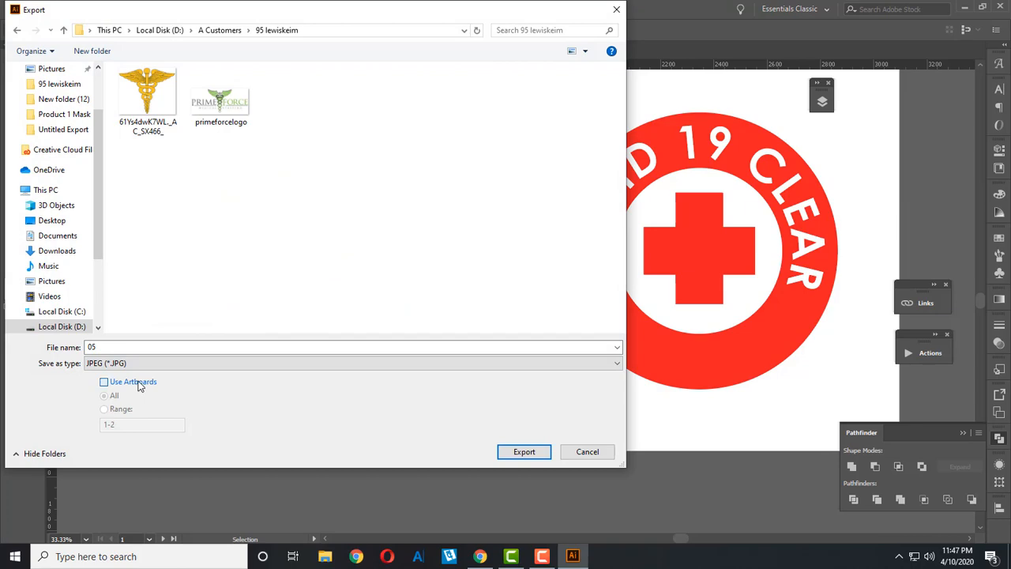
key(Return)
key(Return)
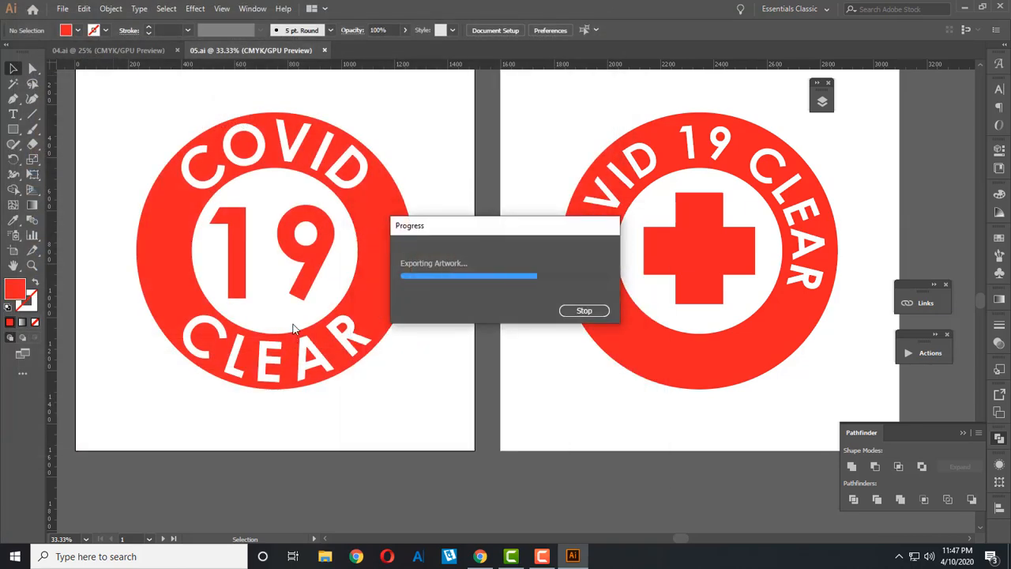
click(62, 11)
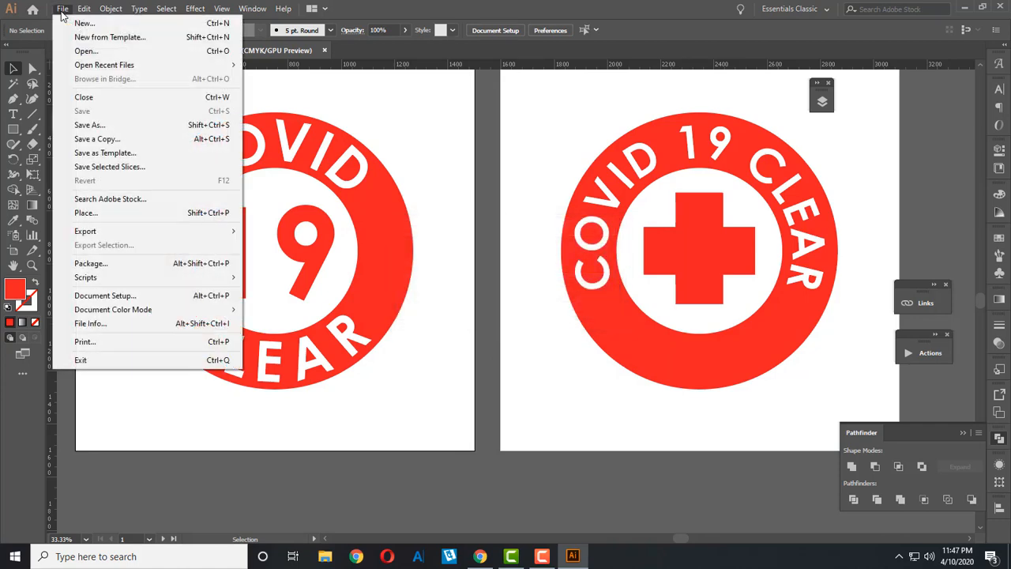
mouse_move(112, 235)
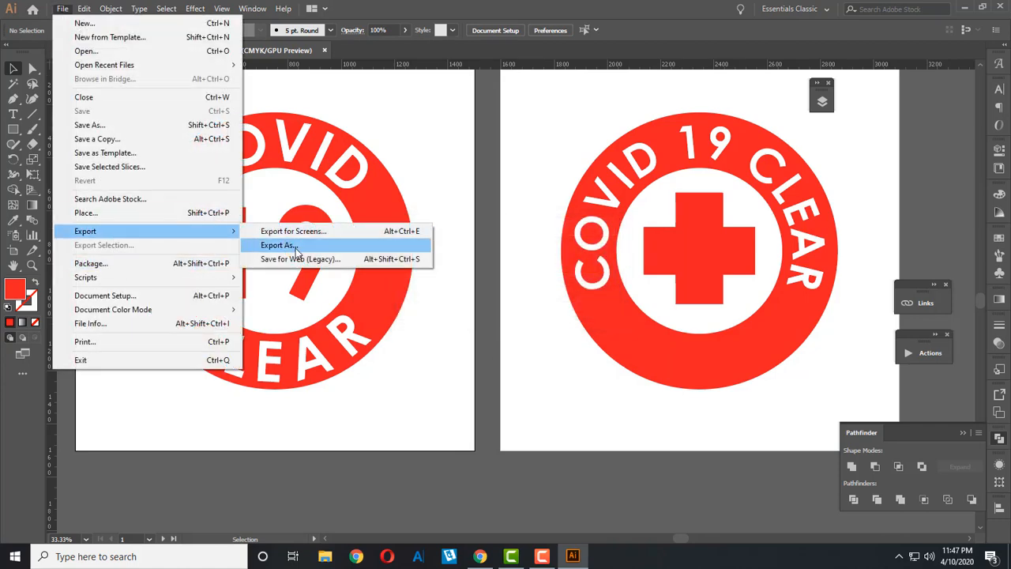
click(299, 246)
click(133, 364)
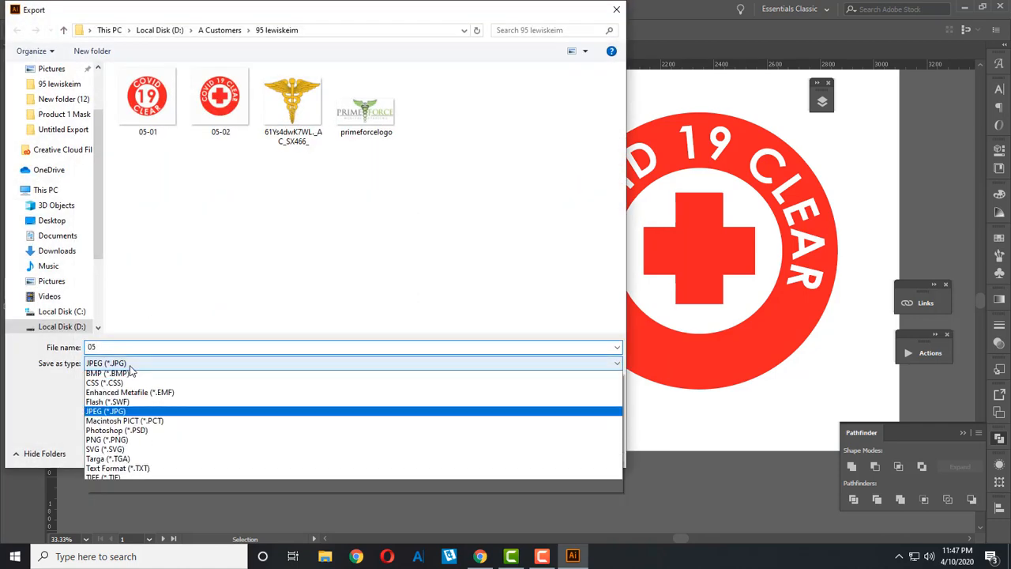
click(136, 461)
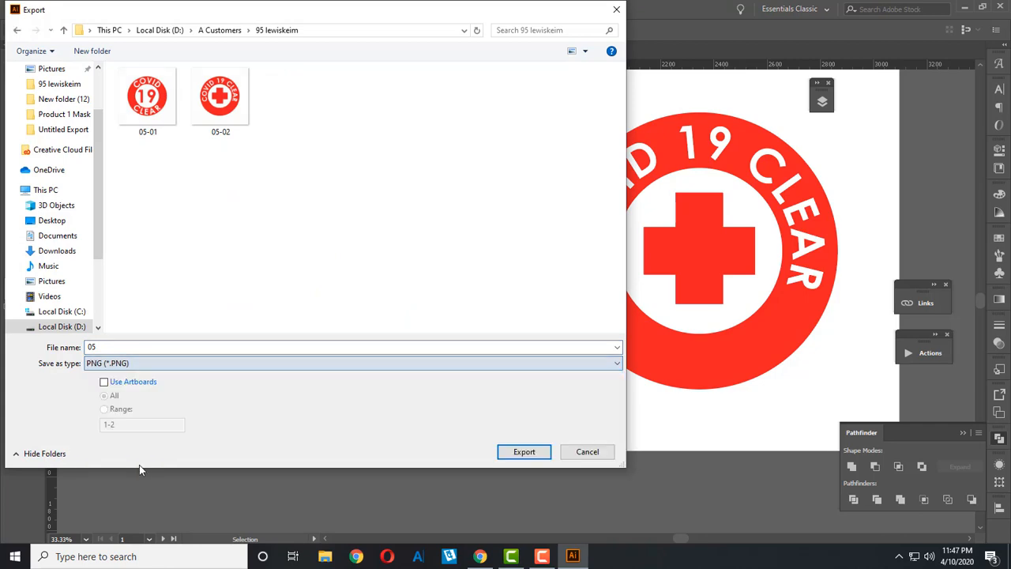
click(584, 452)
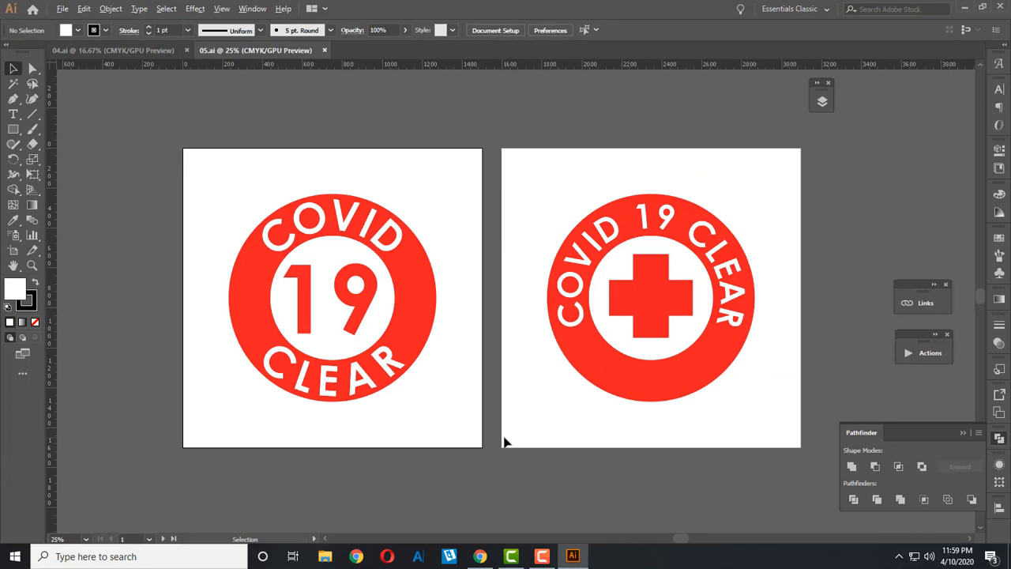
- Duplicate the first badge's artboard directly below the original and delete the badge artwork copied onto it
scroll(503, 436, down, 2)
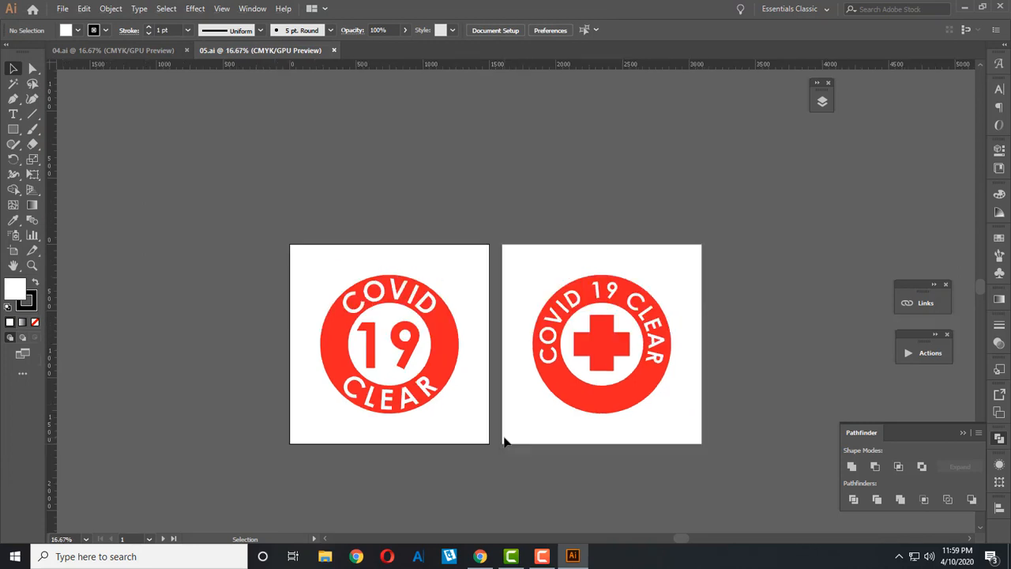
scroll(504, 436, down, 5)
scroll(504, 436, up, 2)
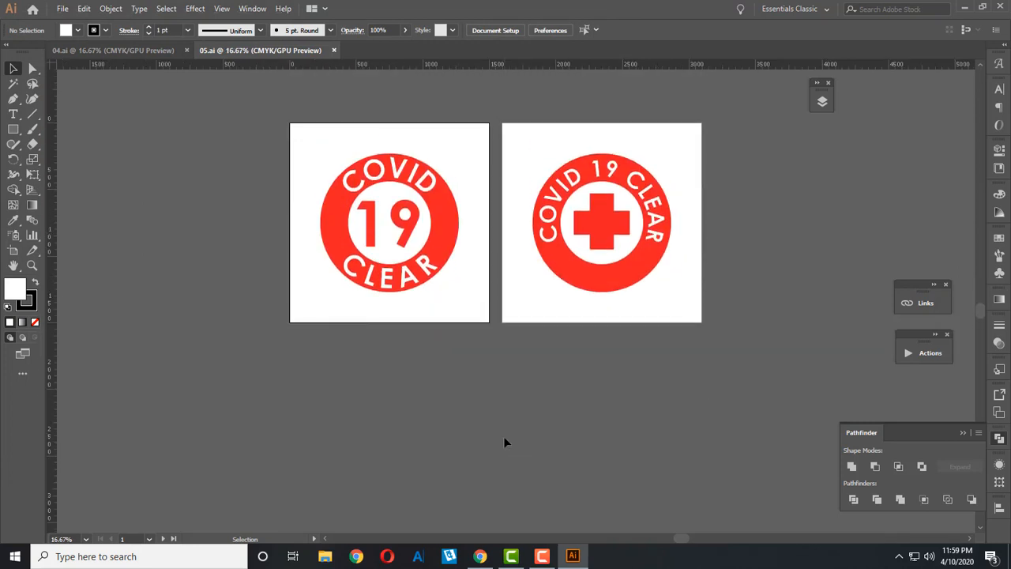
key(space)
drag(572, 399, 514, 389)
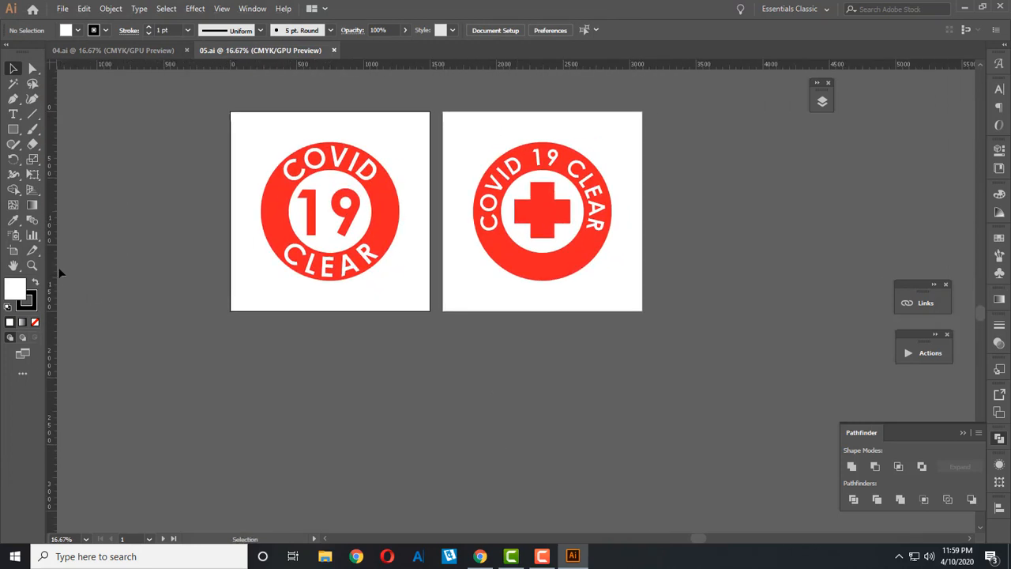
click(13, 251)
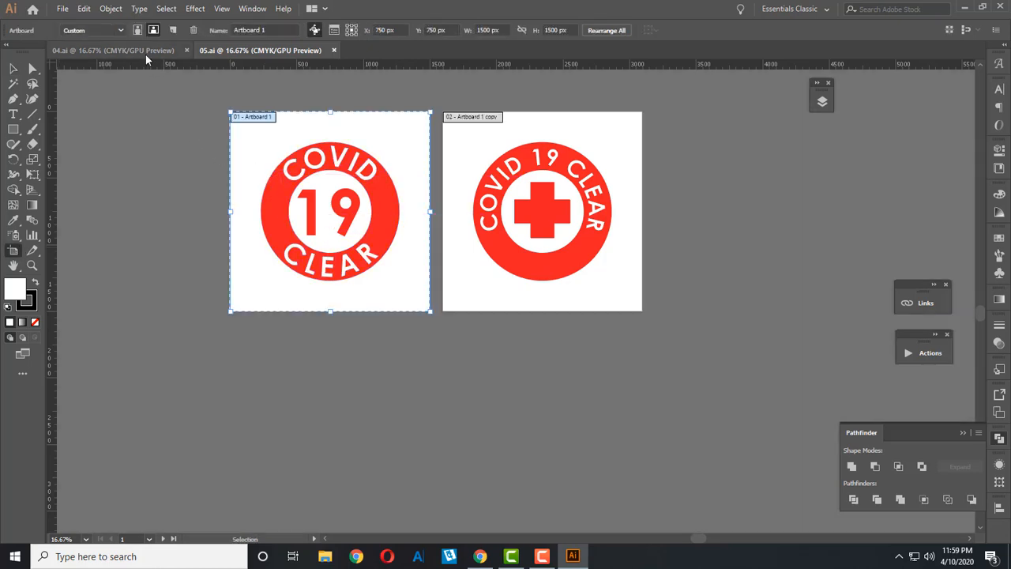
drag(249, 145, 250, 364)
click(14, 70)
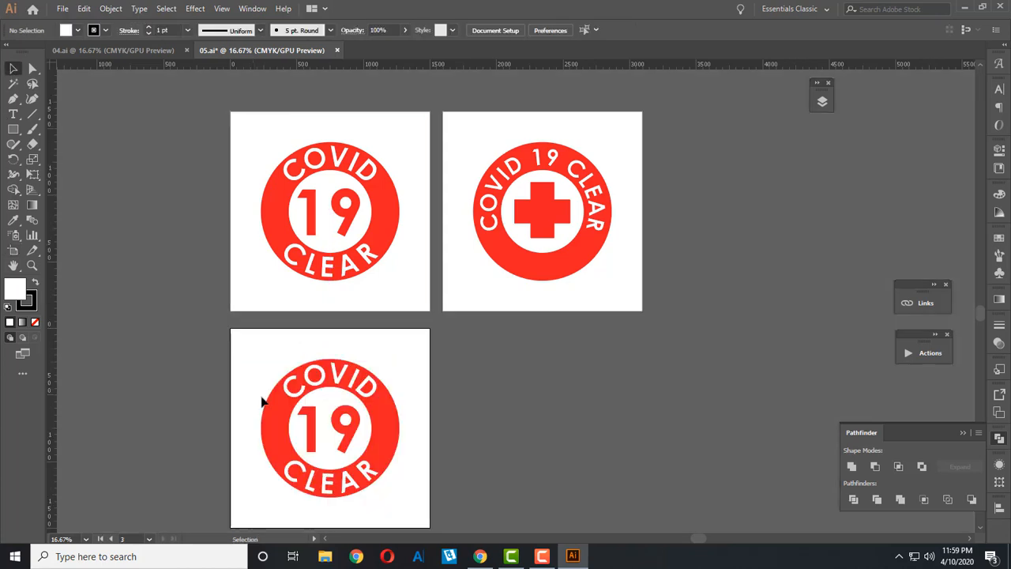
click(382, 501)
key(Delete)
- Draw a red square about 280 px wide on the empty artboard and align it to the artboard's left and top edges
scroll(96, 340, down, 2)
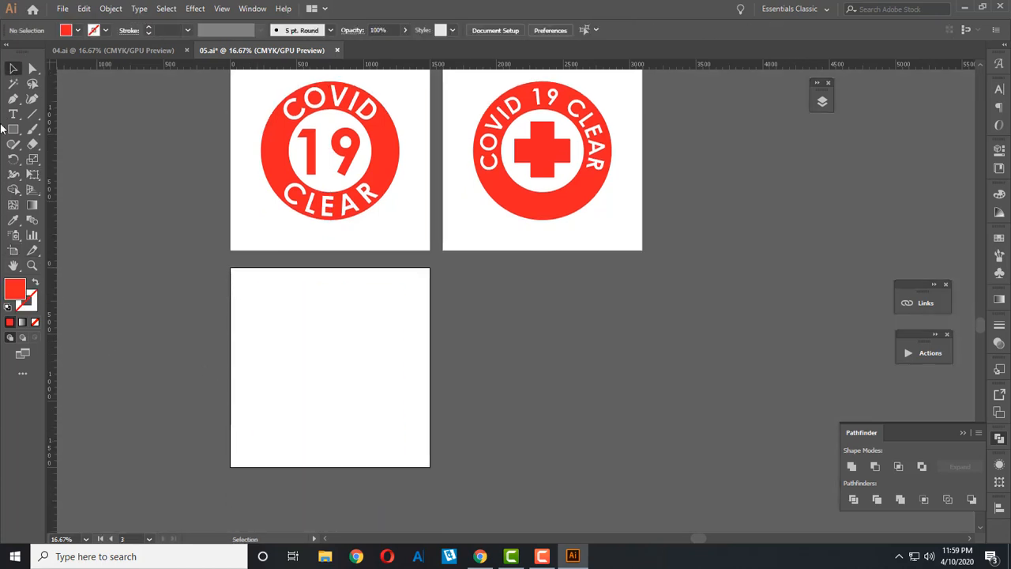
key(m)
drag(268, 314, 305, 348)
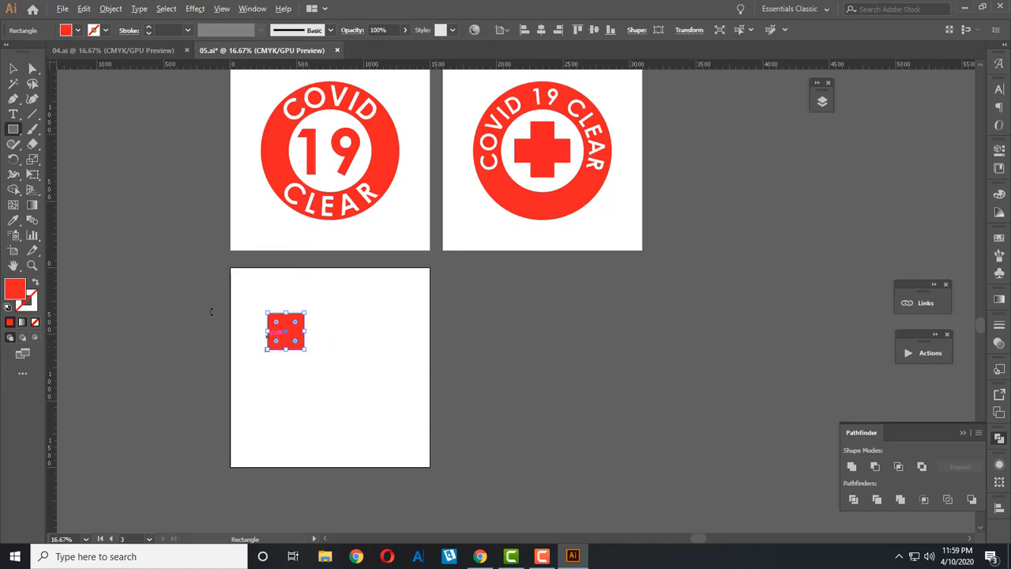
click(525, 30)
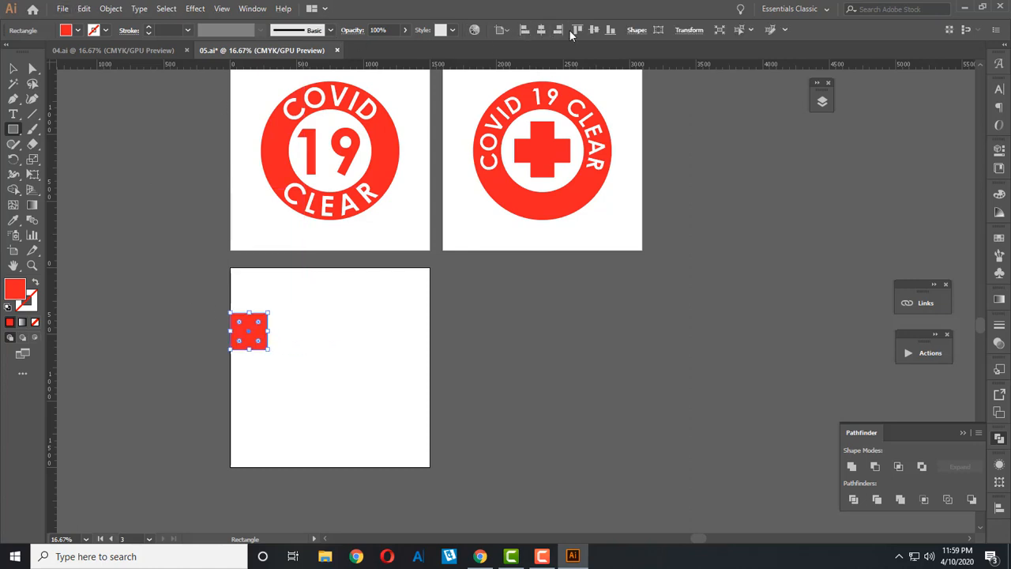
click(577, 30)
click(13, 70)
- Enlarge the red square to about 645 px and place a copy flush against its right side
scroll(290, 305, up, 3)
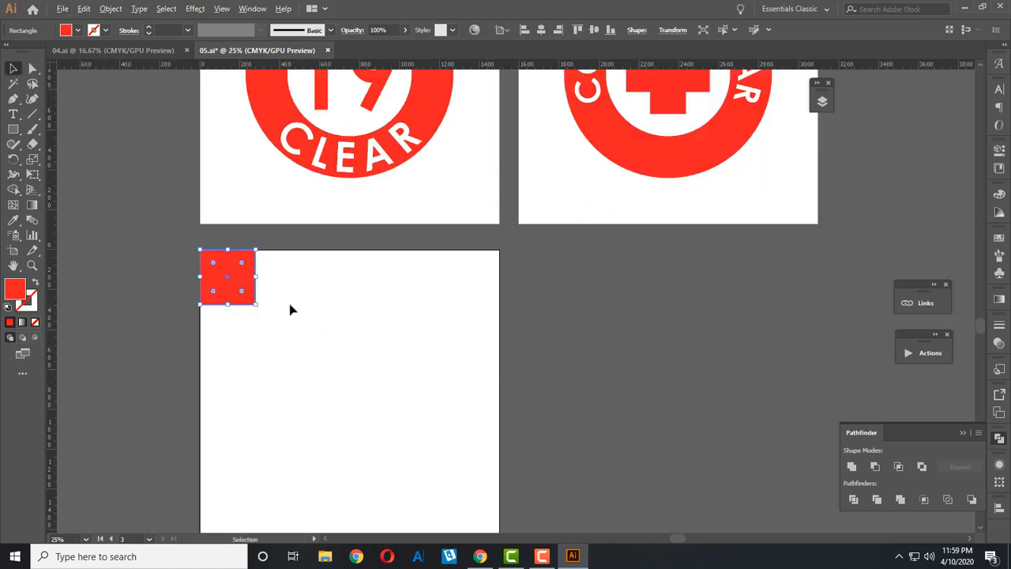
click(268, 276)
click(160, 229)
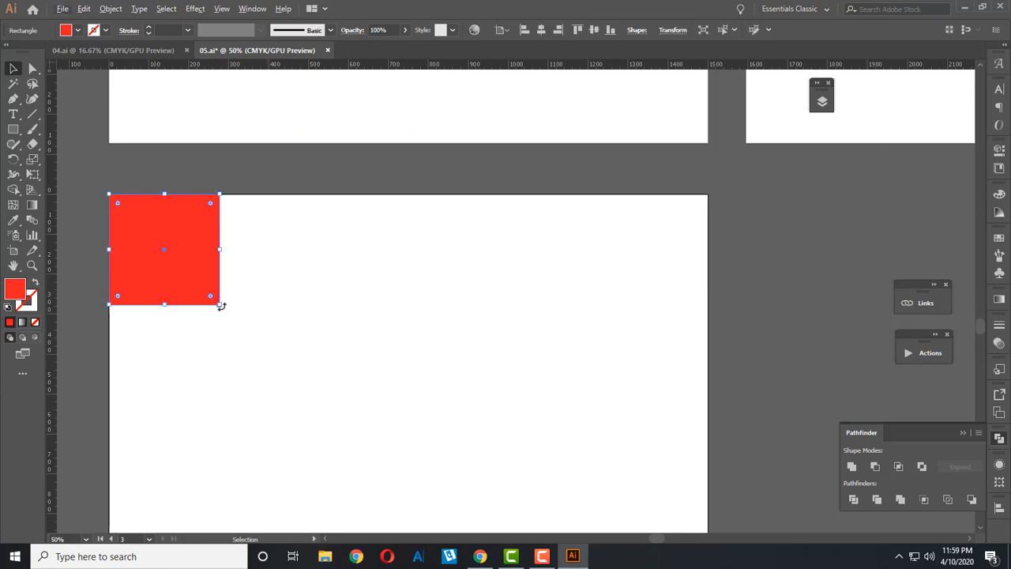
drag(220, 304, 367, 495)
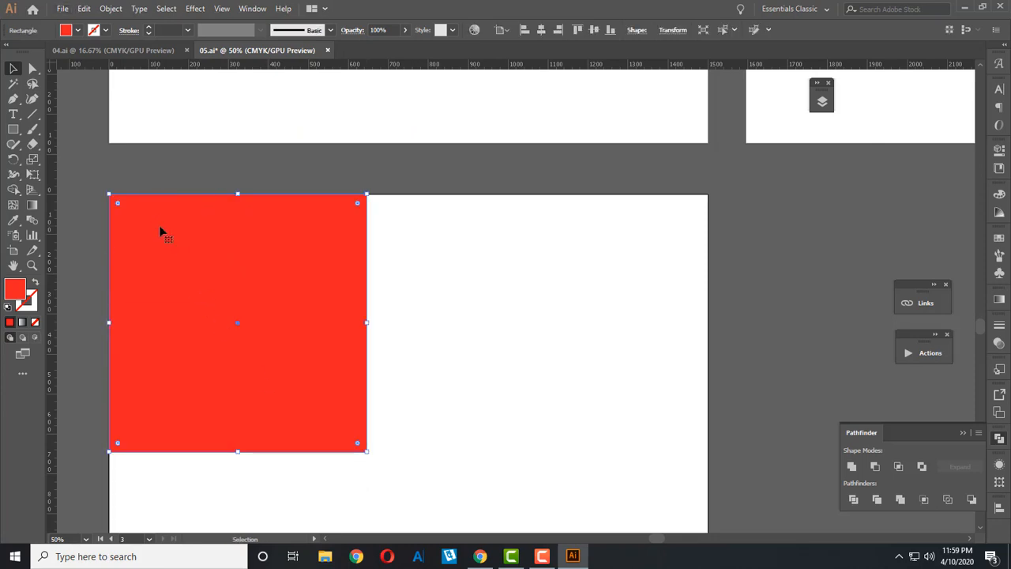
drag(160, 228, 491, 273)
drag(481, 333, 419, 293)
- Fill the right-hand square with the near-black color 020202 and deselect it
scroll(471, 388, down, 2)
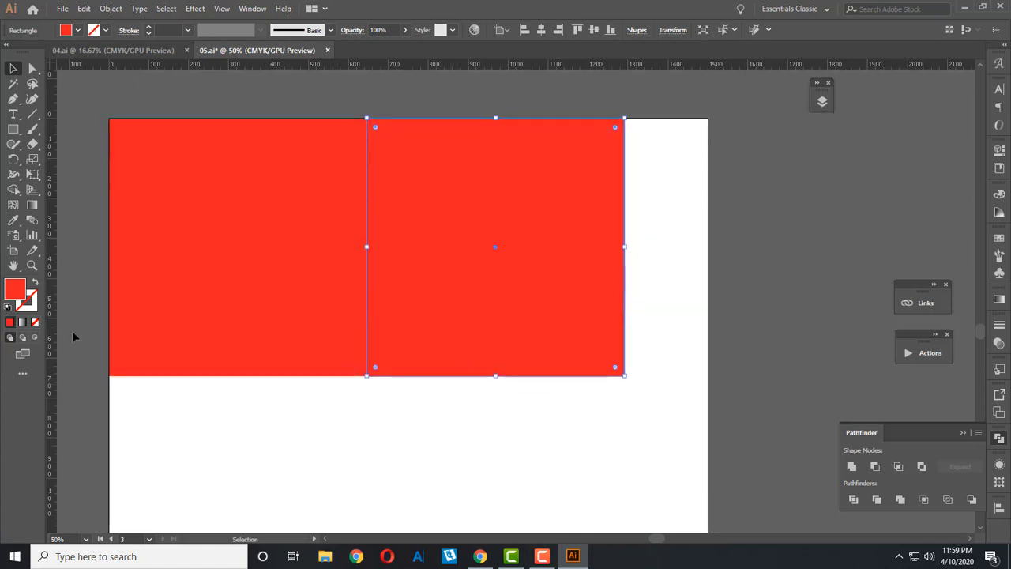
click(585, 386)
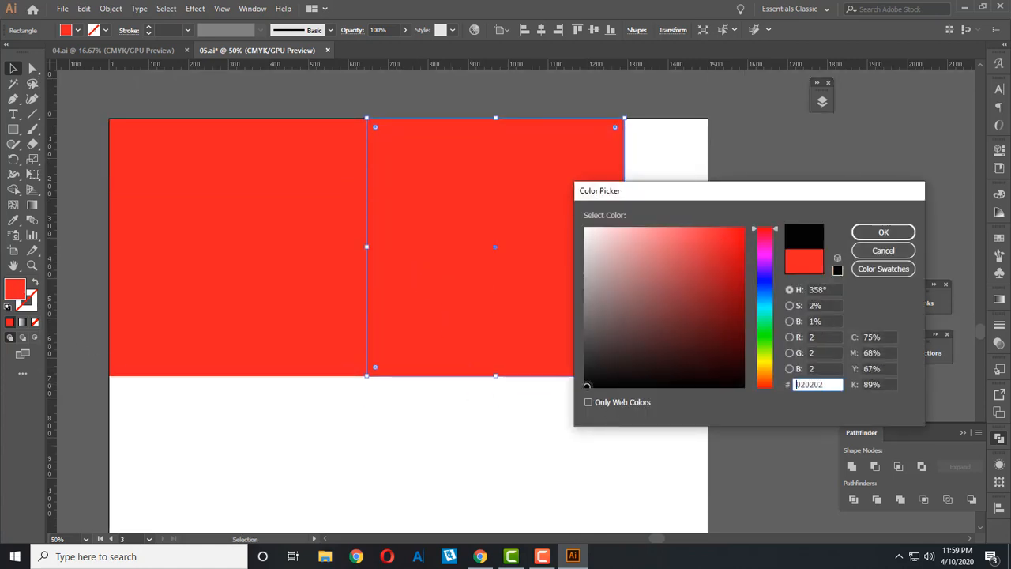
key(Return)
click(283, 437)
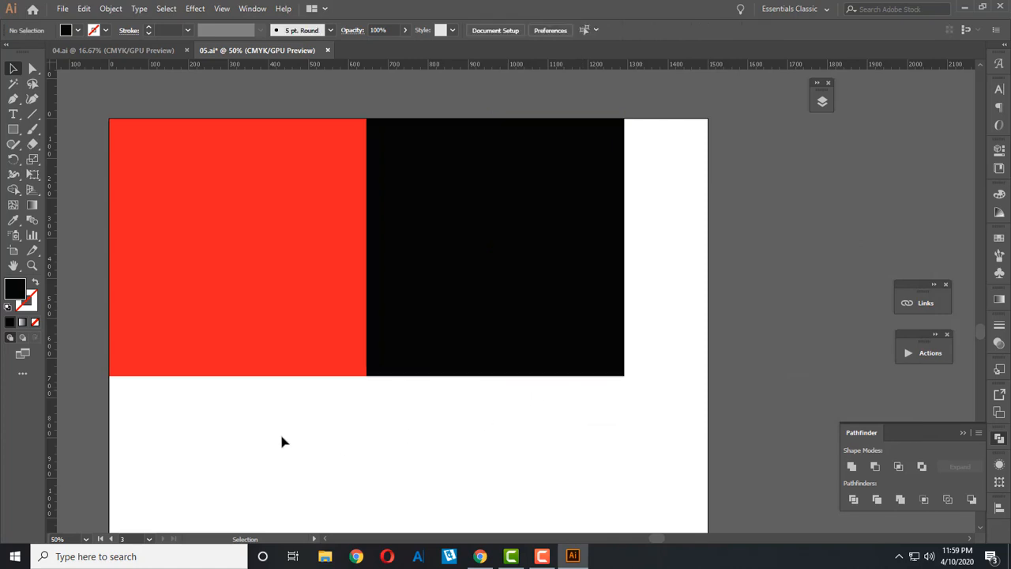
- Duplicate the red and black squares together directly below the originals to form a two-by-two grid
click(307, 313)
shift+click(438, 244)
drag(450, 188, 419, 439)
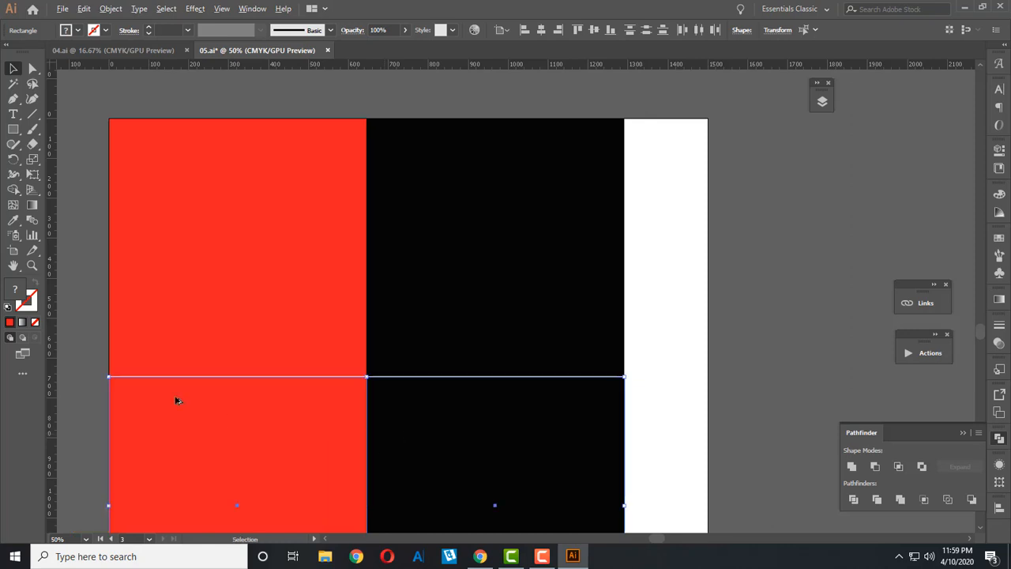
scroll(176, 400, up, 1)
drag(168, 416, 187, 432)
- Select all four squares and scale them up together until they fill the whole third artboard, then deselect
scroll(296, 499, down, 2)
shift+click(232, 355)
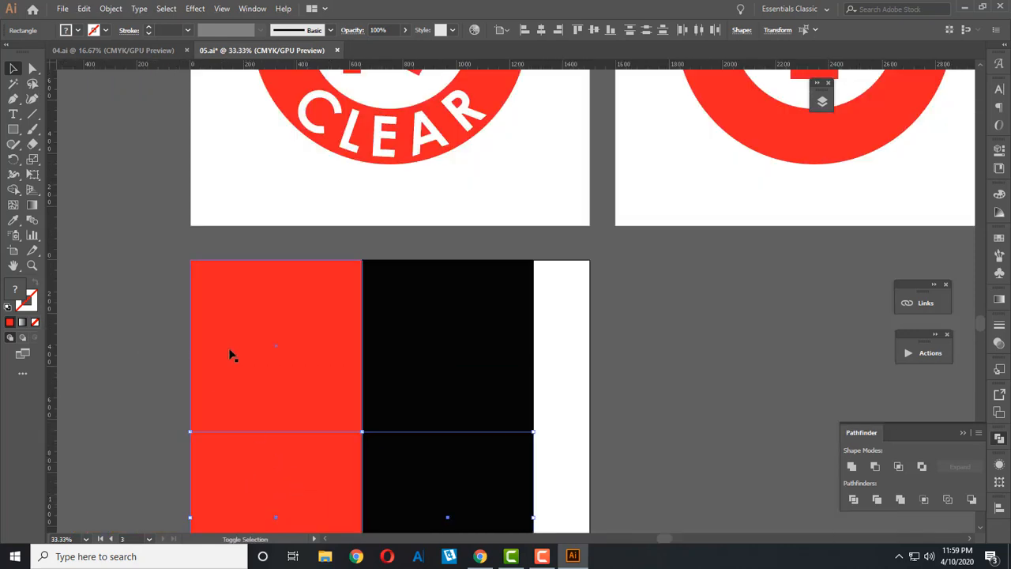
shift+click(413, 377)
scroll(499, 501, down, 4)
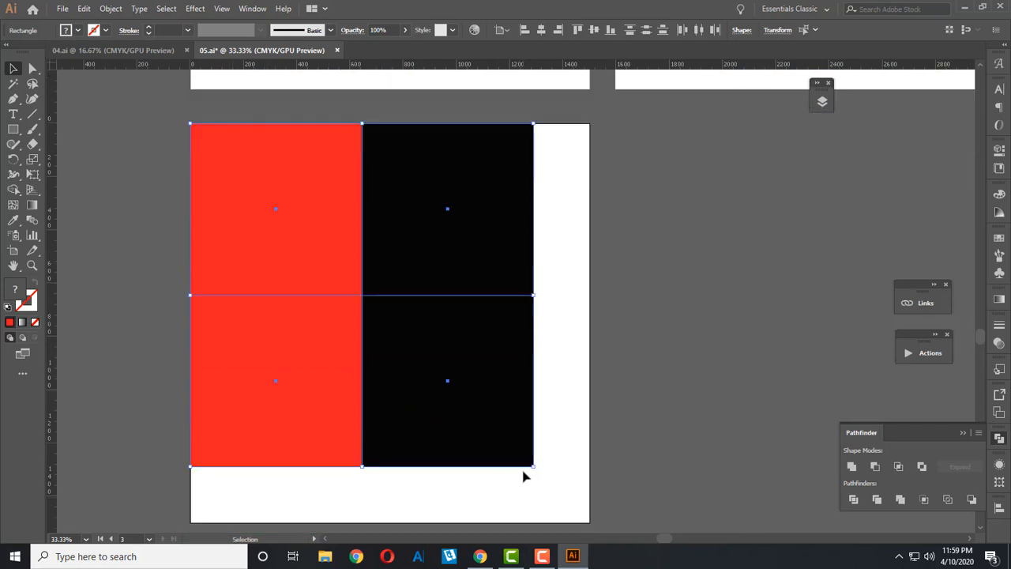
scroll(524, 474, down, 1)
drag(536, 437, 591, 492)
click(609, 408)
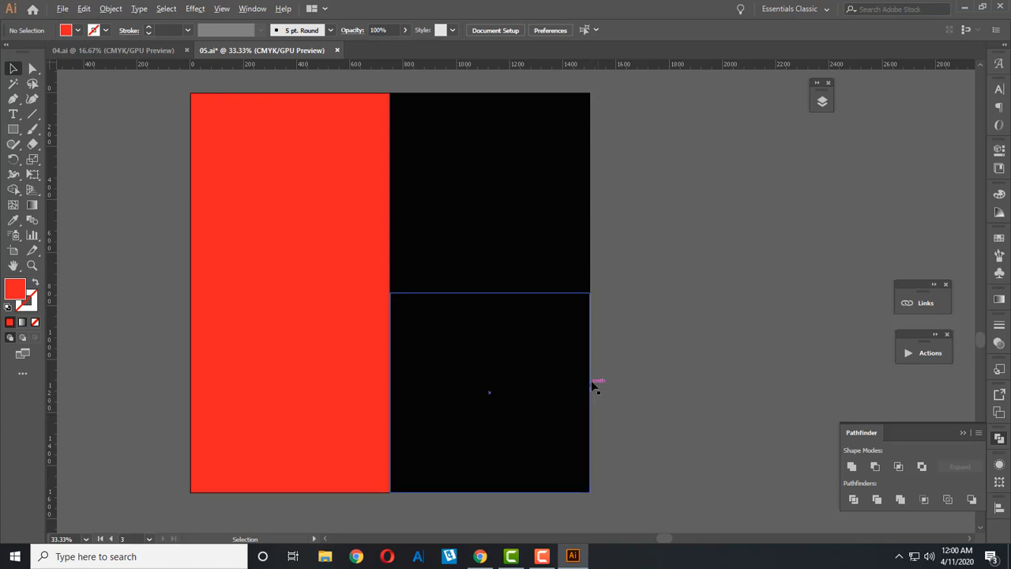
- Recolor the grid's upper-left square white by sampling the first artboard's background with the Eyedropper, and deselect
scroll(594, 383, down, 2)
scroll(595, 380, up, 1)
click(443, 364)
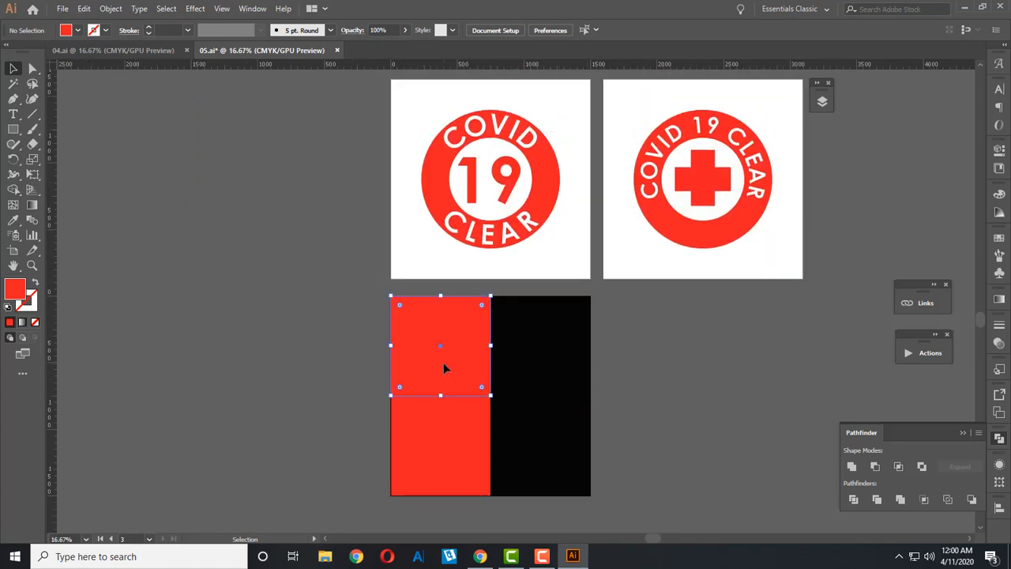
click(13, 220)
click(422, 233)
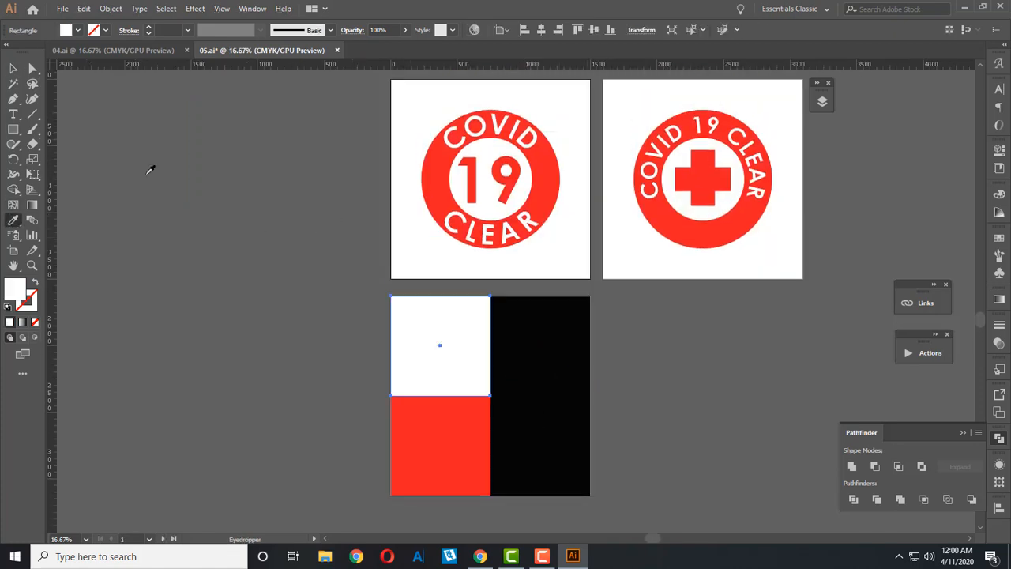
click(10, 70)
click(370, 385)
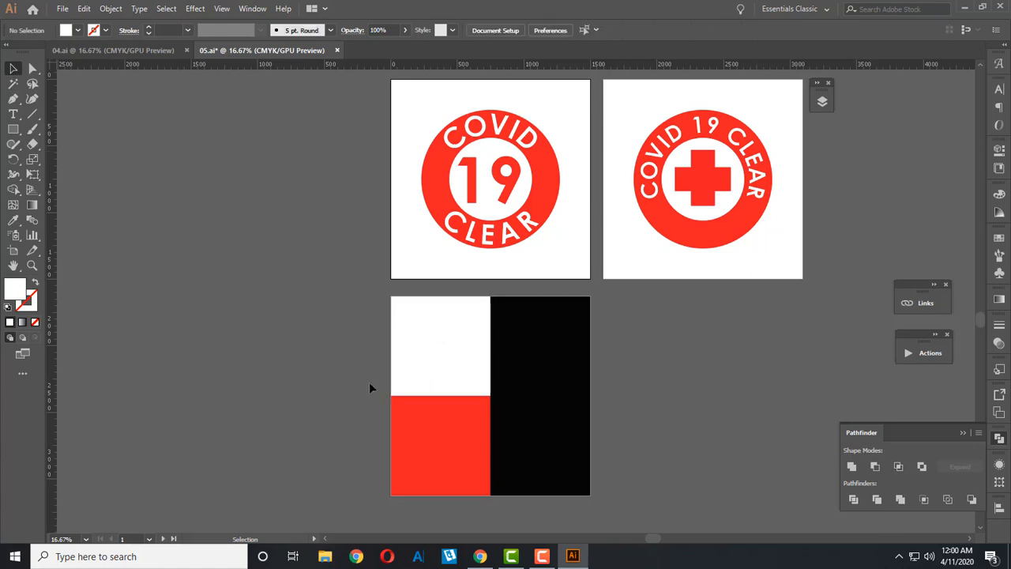
click(573, 467)
click(651, 363)
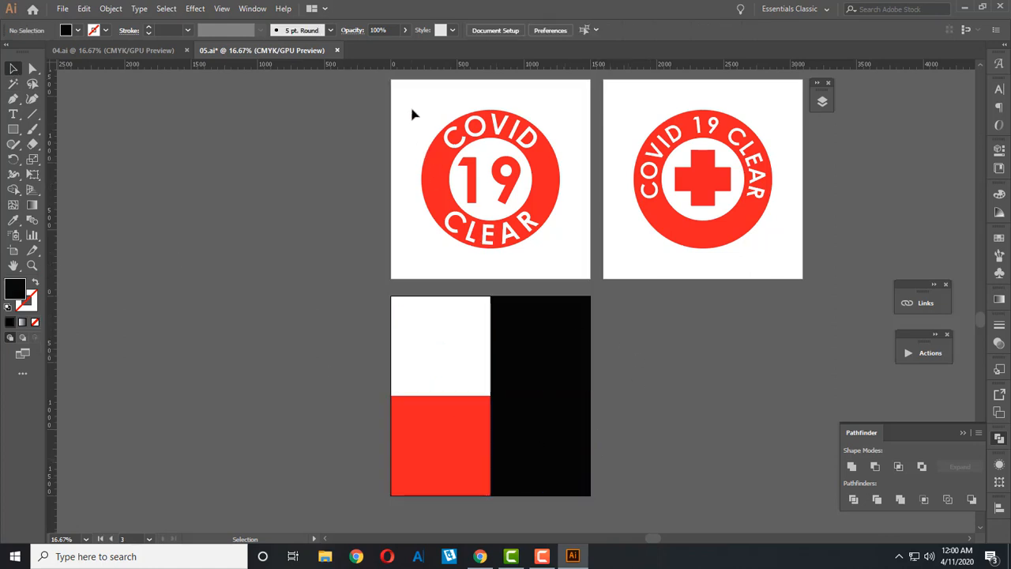
- Try to place a copy of the complete first badge over the white square and undo the placement
drag(412, 114, 551, 263)
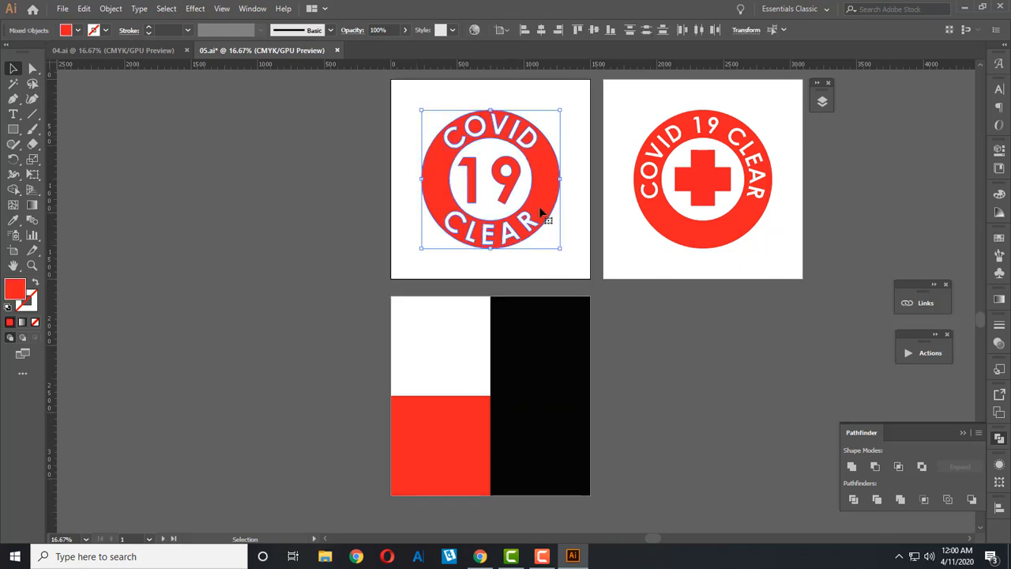
drag(543, 201, 485, 372)
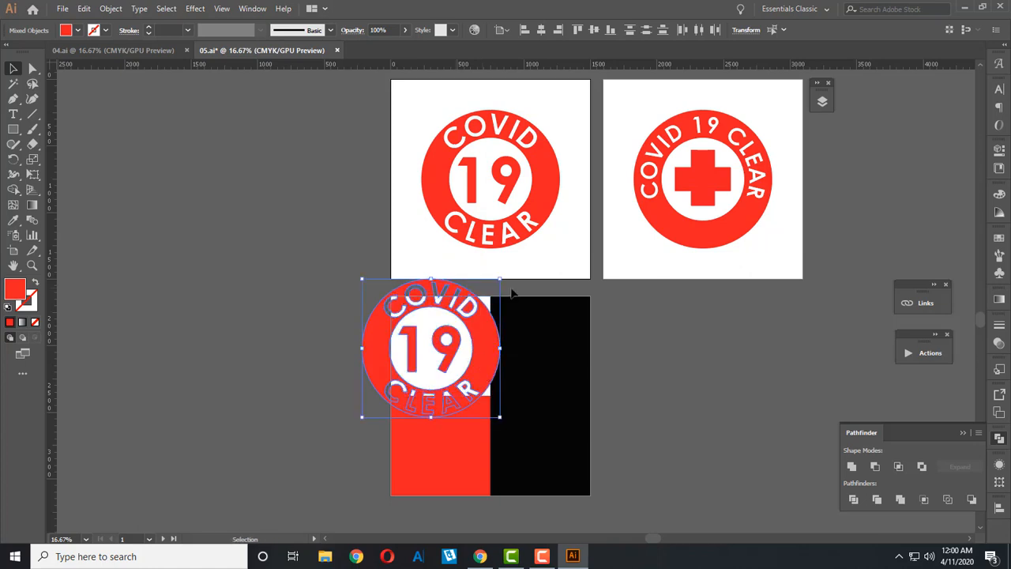
click(689, 232)
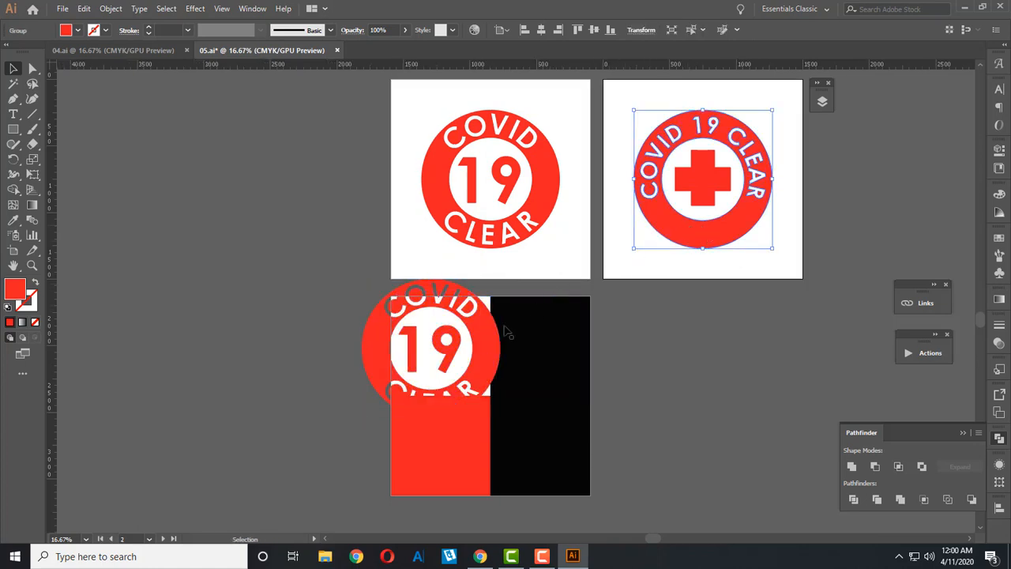
click(445, 357)
shift+click(478, 355)
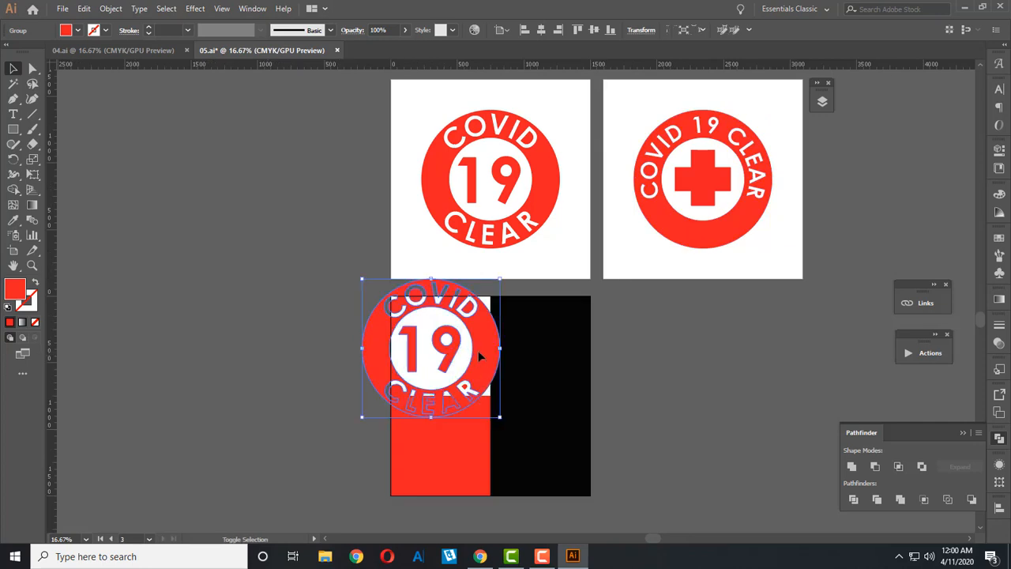
click(709, 181)
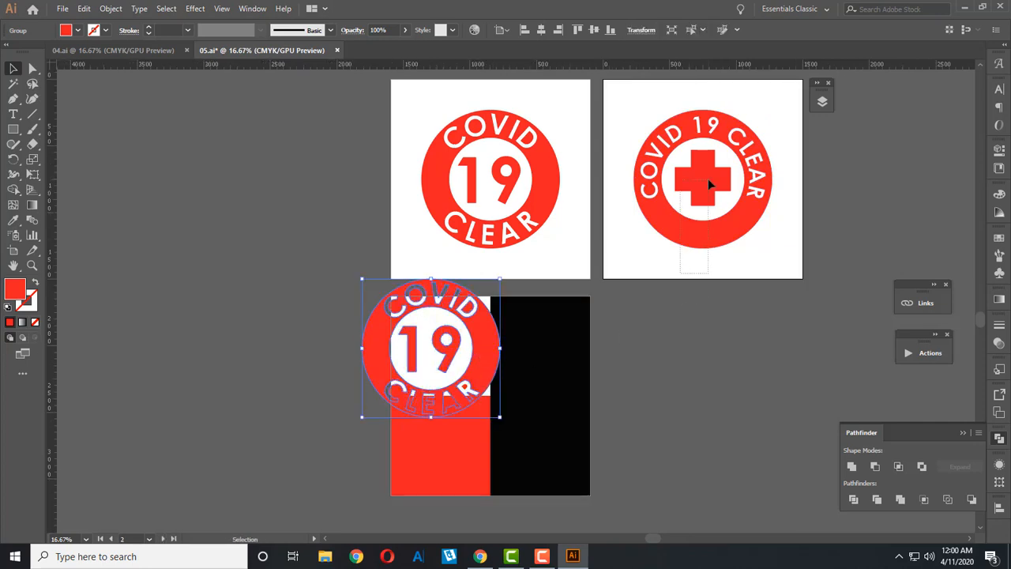
click(700, 316)
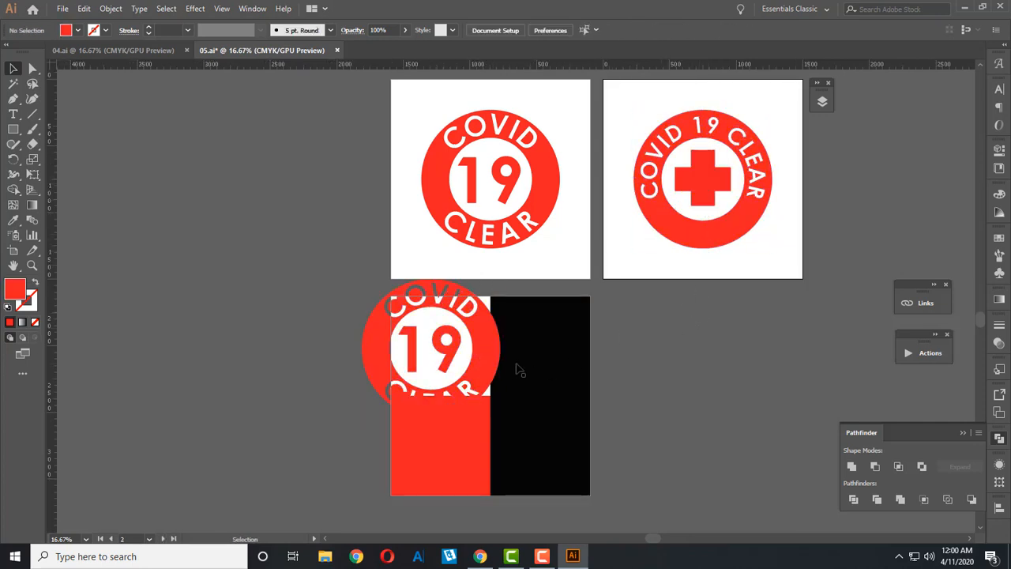
drag(481, 357, 265, 289)
key(ctrl+z)
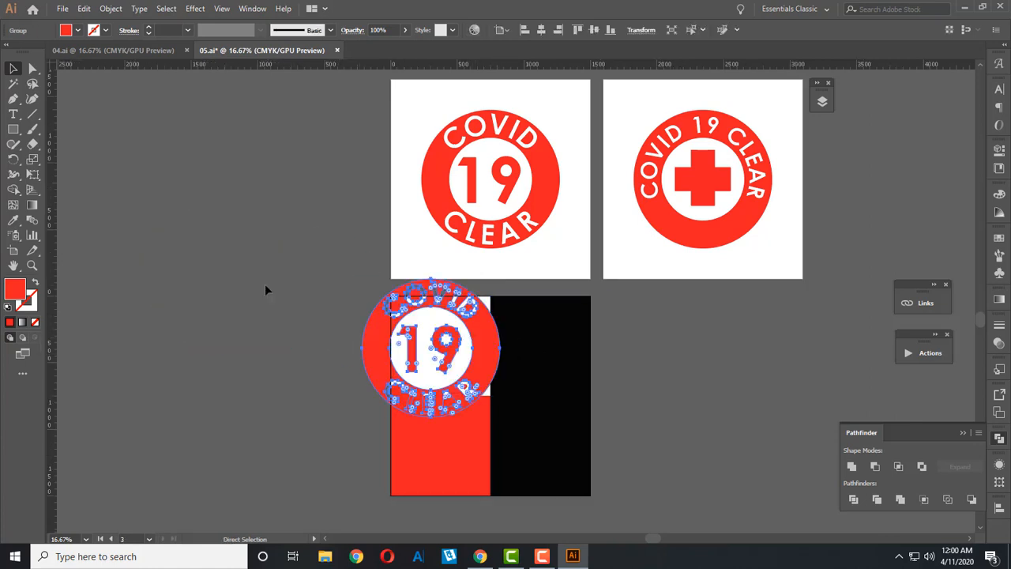
key(ctrl+z)
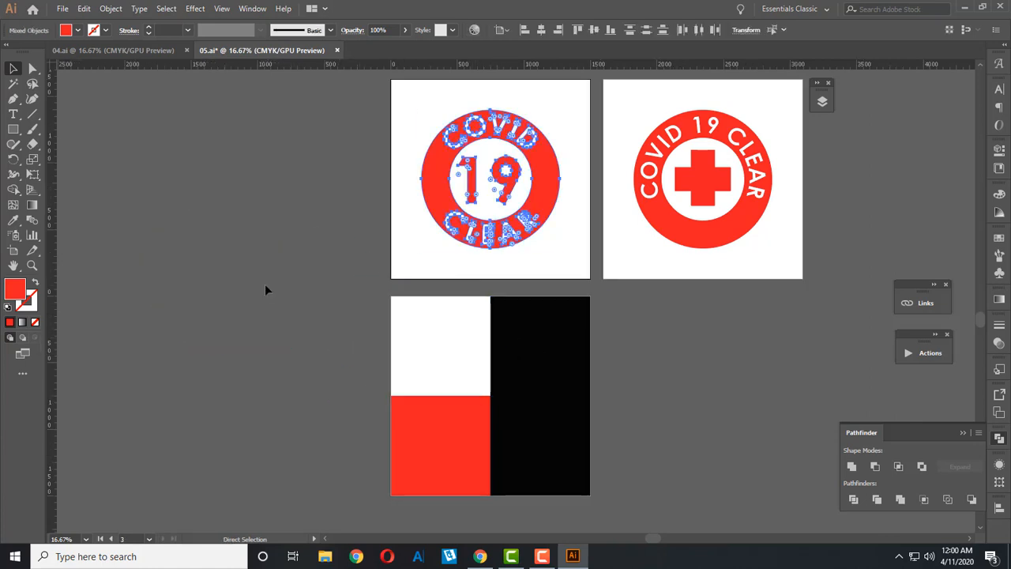
- Place copies of both complete badges on the empty canvas beside the artboards
mouse_move(523, 217)
mouse_down()
mouse_move(364, 214)
mouse_move(537, 215)
mouse_up()
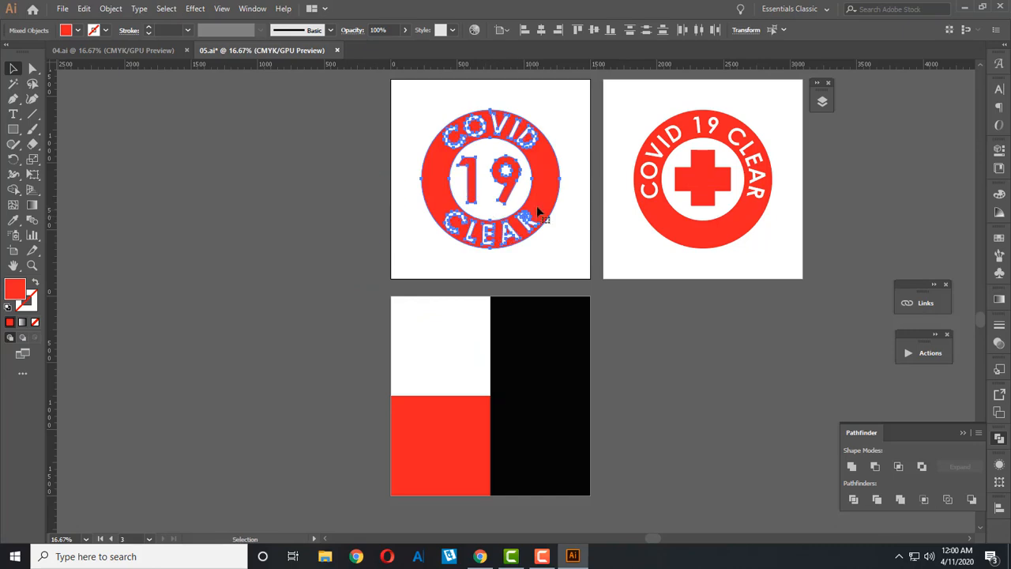
click(350, 158)
drag(707, 240, 786, 270)
drag(751, 226, 277, 358)
- Group the parts of the copied 19 badge and of the copied cross badge as two separate groups, and deselect
drag(333, 430, 513, 440)
drag(106, 218, 264, 432)
key(ctrl+g)
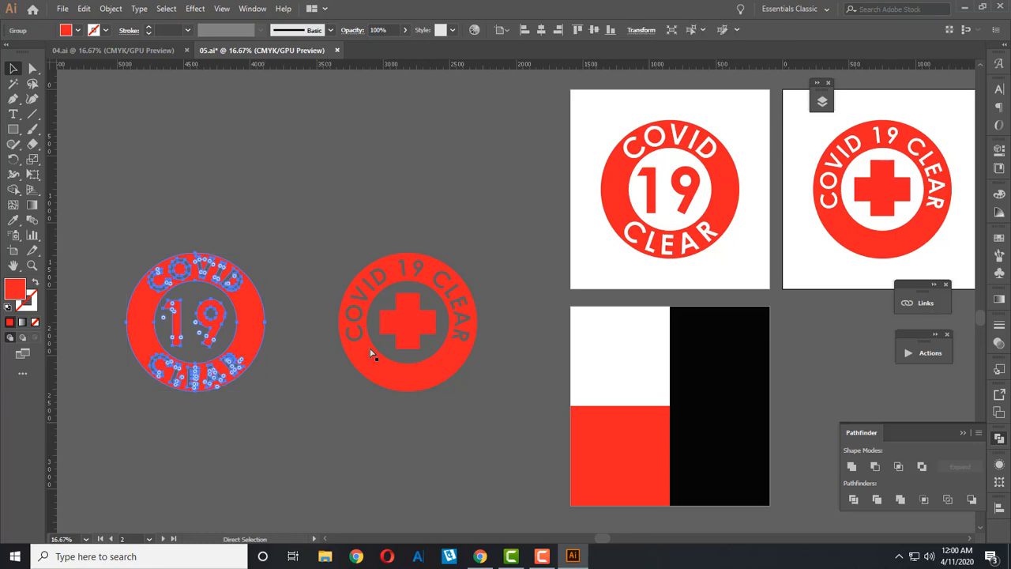
drag(462, 415, 481, 420)
key(ctrl+g)
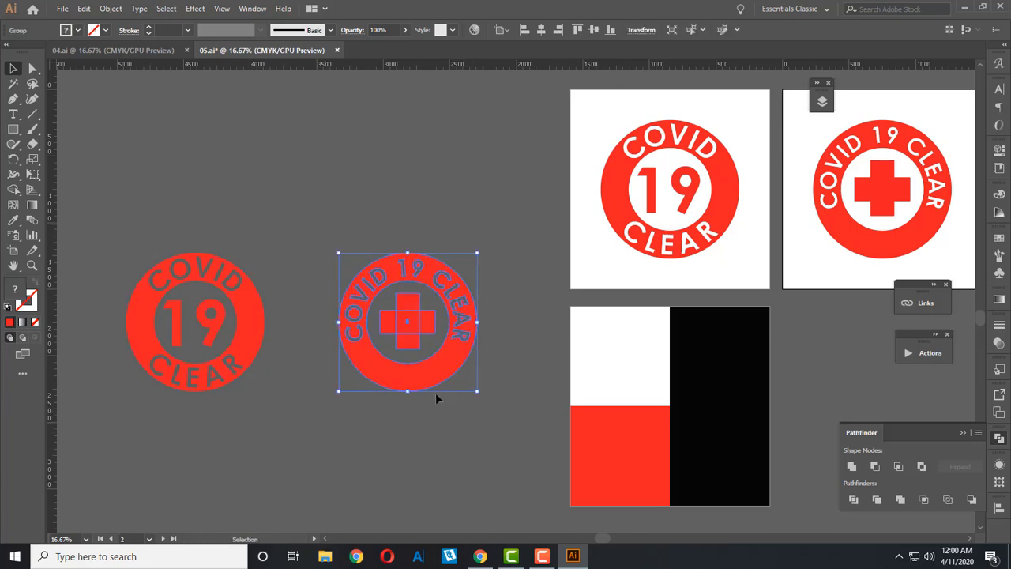
click(453, 436)
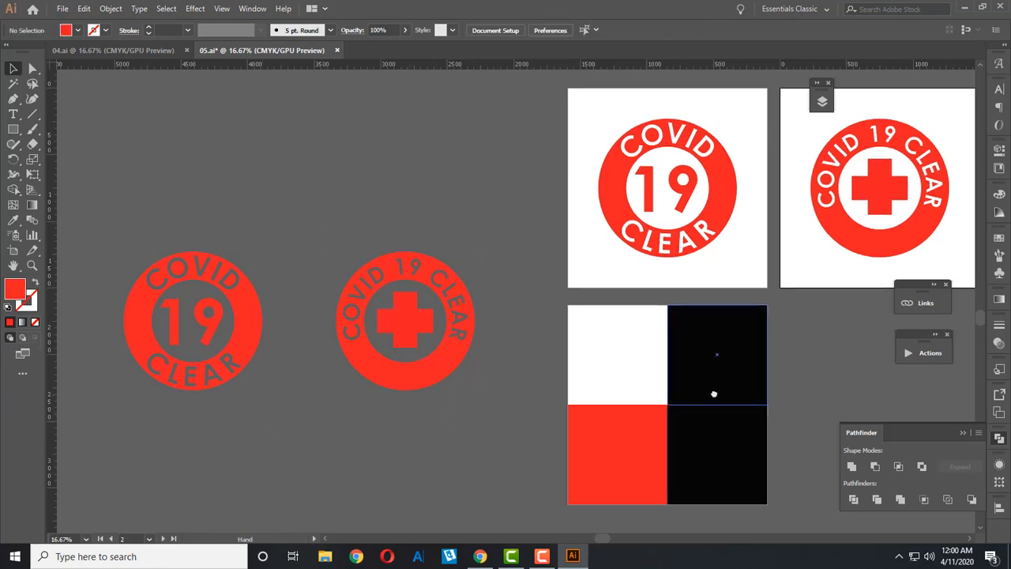
- Duplicate the third artboard with its four colored squares directly beside it, below the second artboard
drag(713, 395, 622, 361)
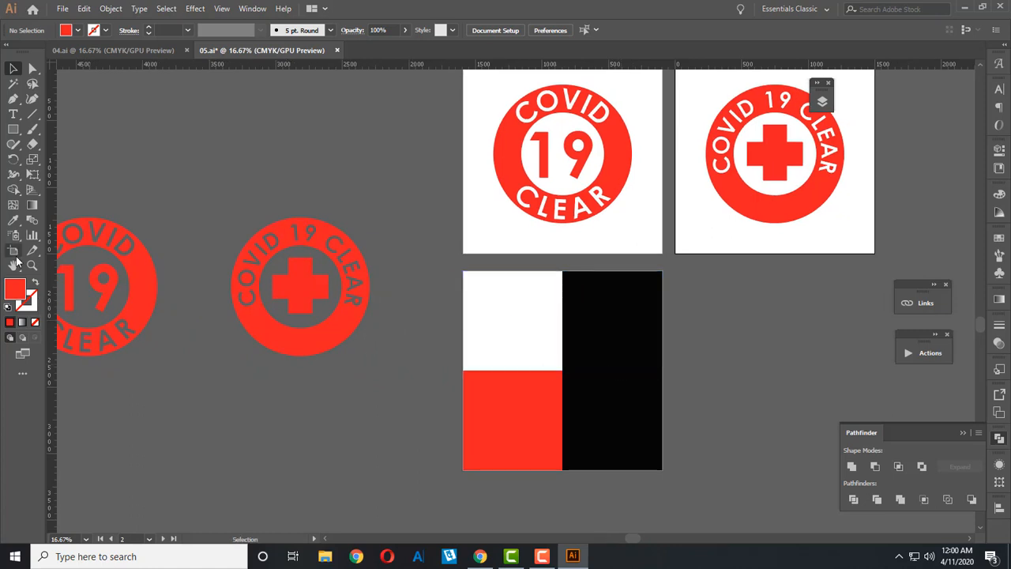
key(shift+o)
click(526, 315)
drag(518, 310, 708, 314)
key(v)
- Move both grouped badges to the third artboard and scale them down together until the cross badge fits inside the white square with a margin
drag(187, 215, 301, 197)
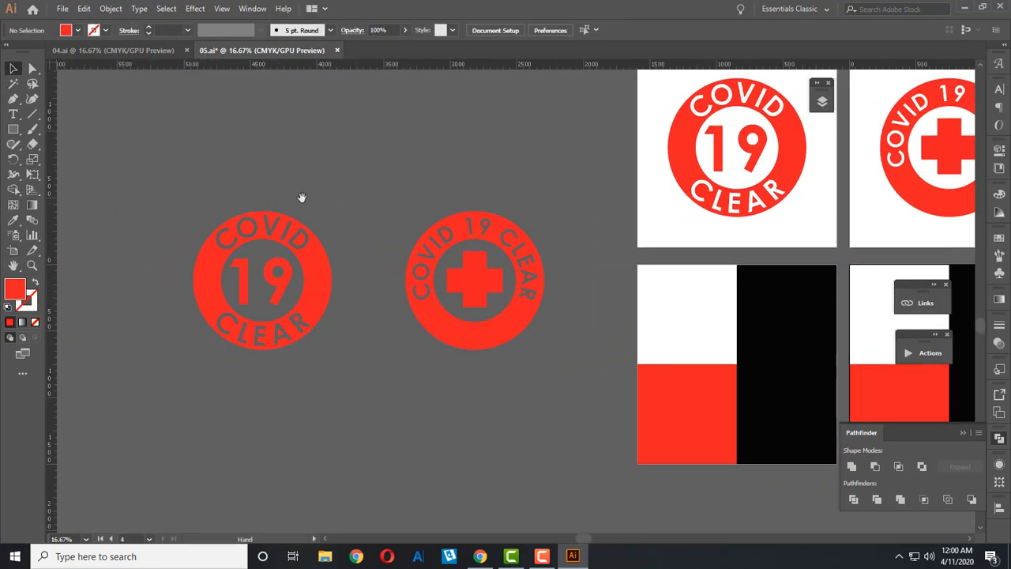
drag(555, 409, 645, 358)
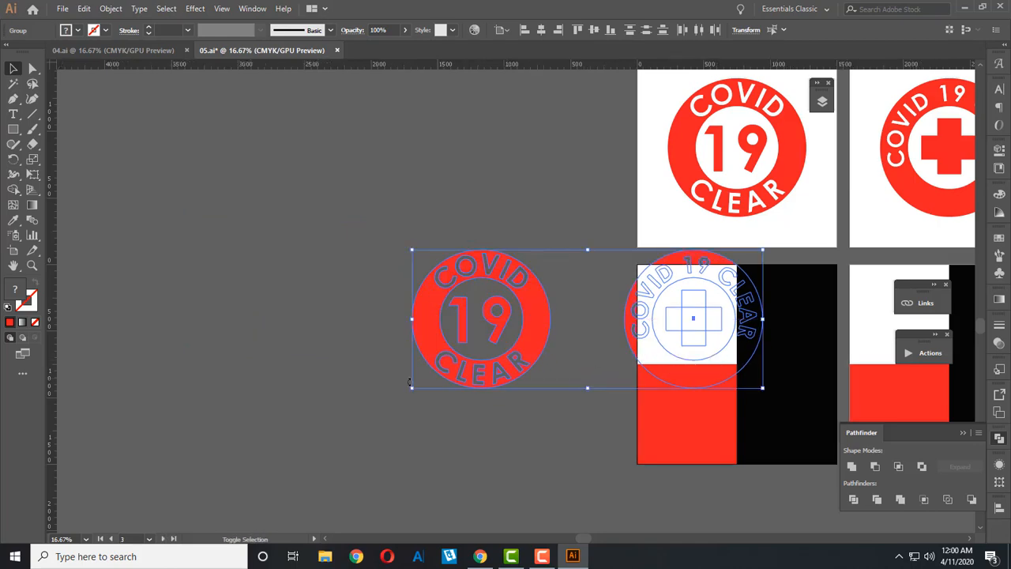
drag(412, 388, 560, 329)
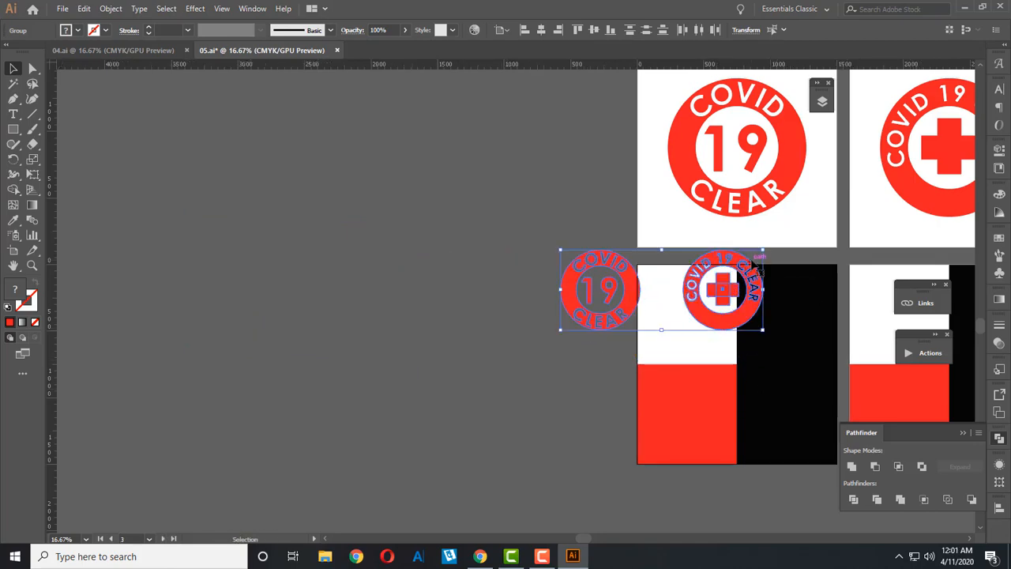
drag(764, 252, 741, 260)
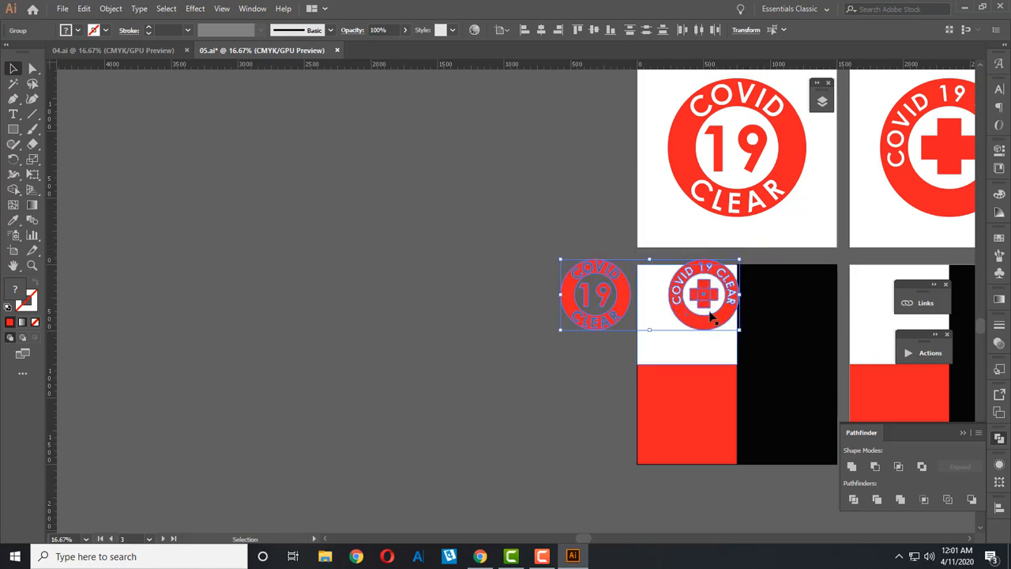
drag(708, 321, 703, 333)
drag(552, 270, 583, 288)
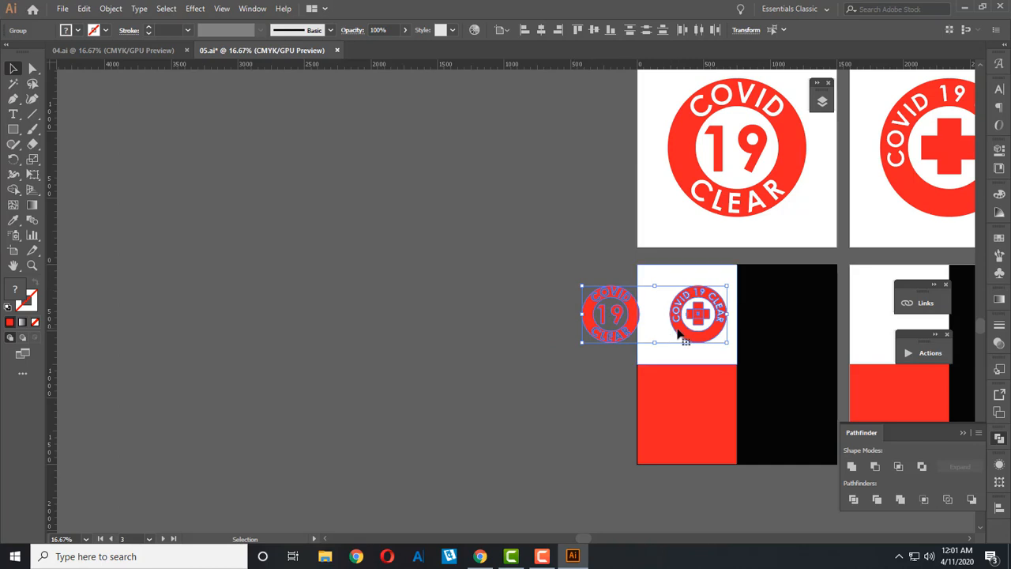
drag(680, 336, 670, 330)
click(483, 360)
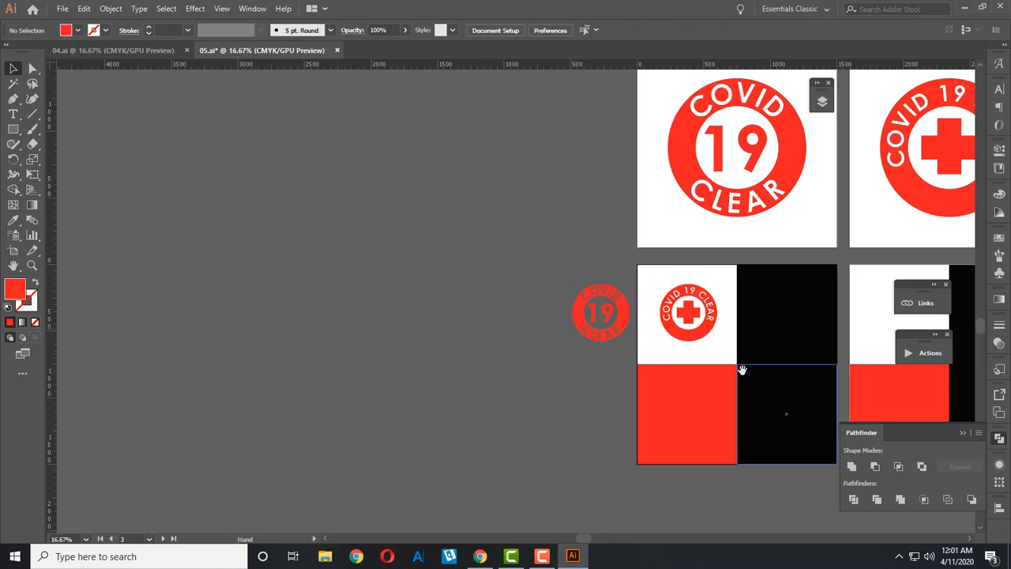
- Move the small cross badge onto the fourth artboard's white square and center it there horizontally and vertically
drag(740, 366, 463, 316)
scroll(406, 254, up, 1)
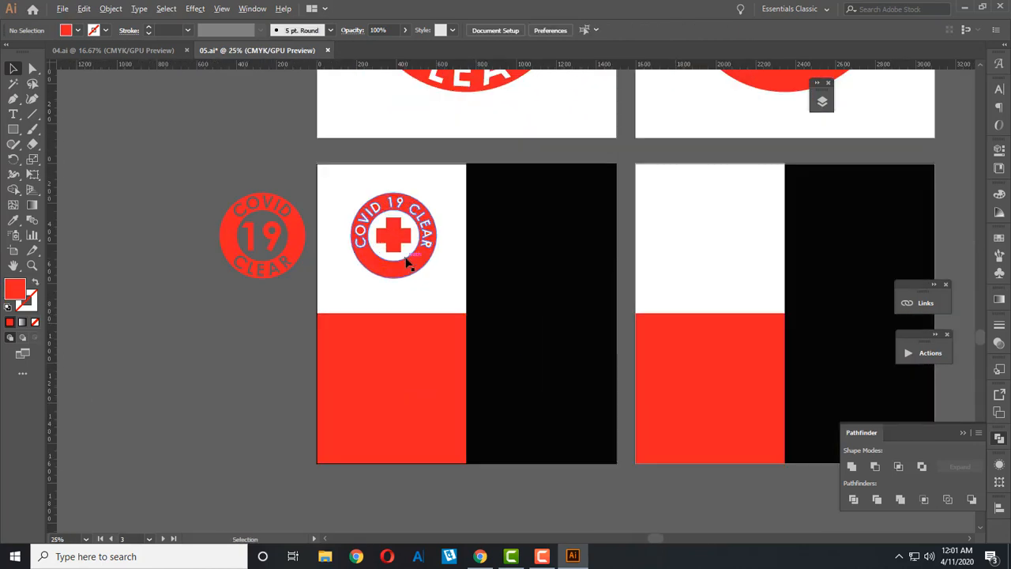
drag(406, 253, 678, 270)
shift+click(737, 183)
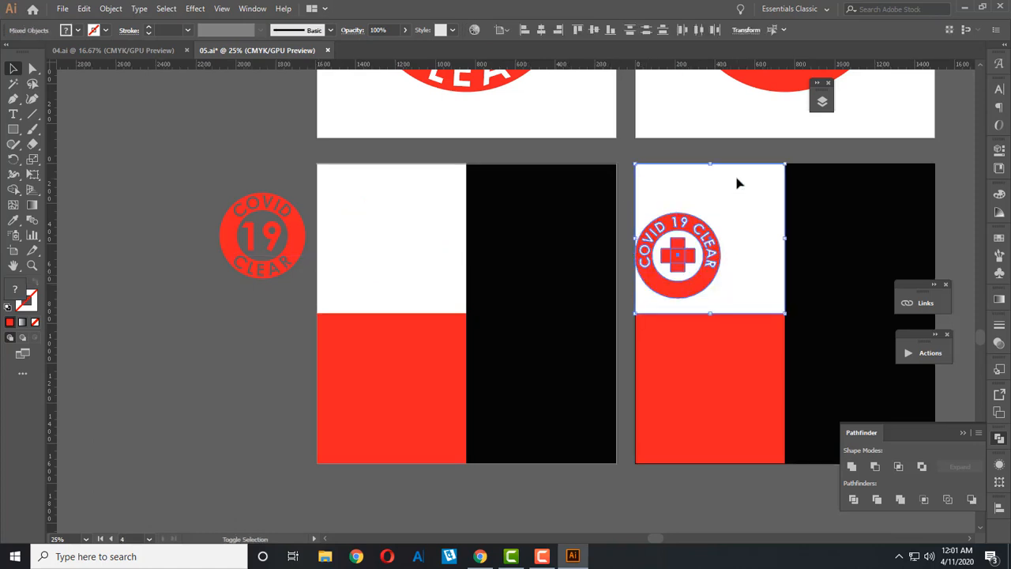
click(751, 214)
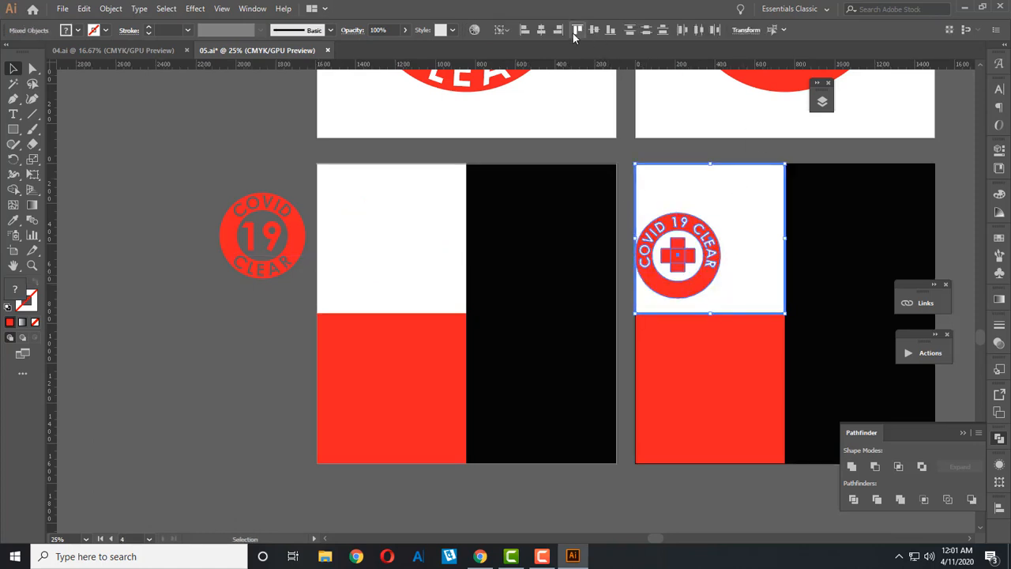
click(541, 30)
click(594, 30)
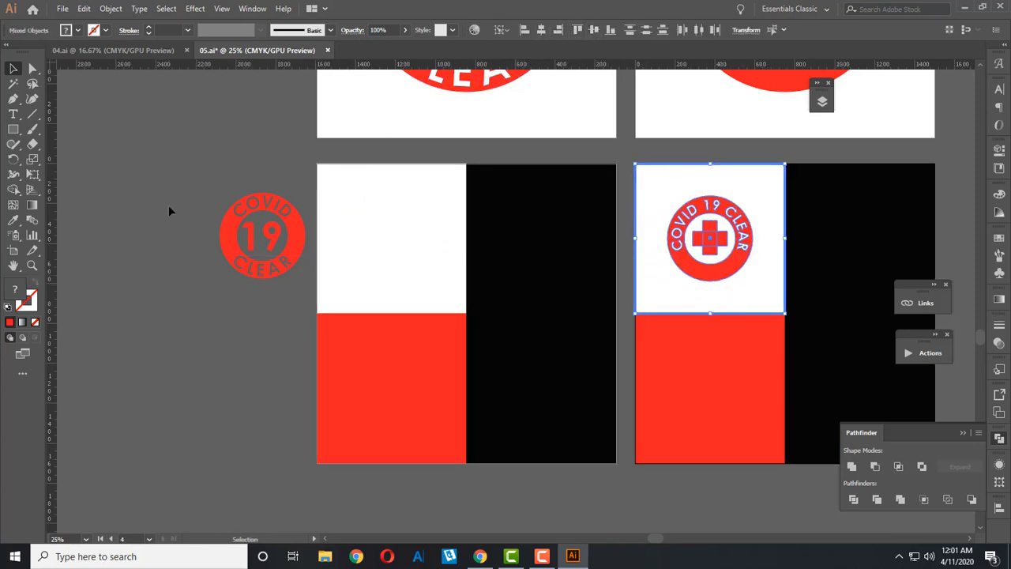
- Center the small 19 badge horizontally and vertically on the third artboard's white square, and deselect
drag(197, 199, 379, 276)
click(388, 278)
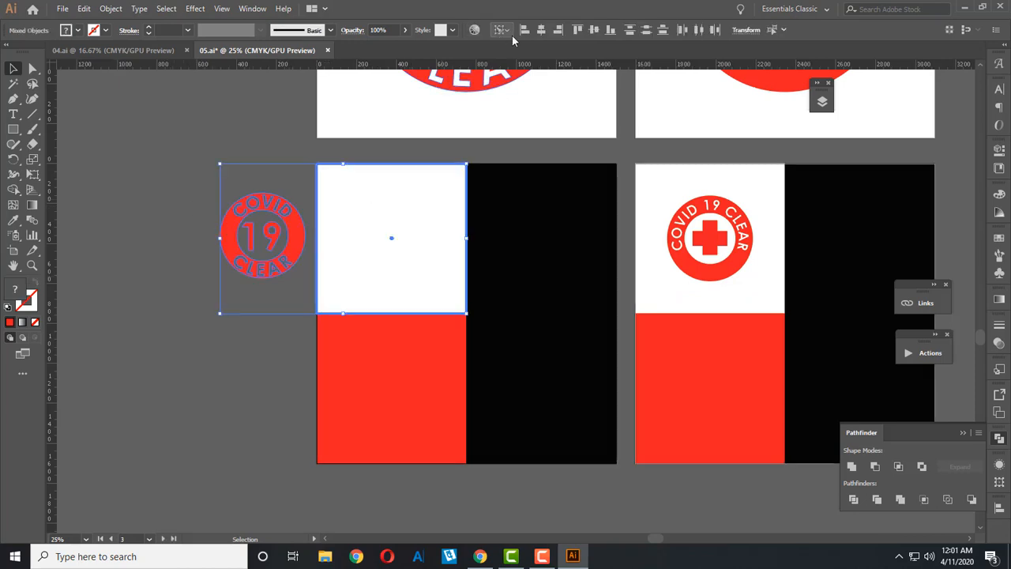
click(541, 30)
click(594, 30)
click(275, 230)
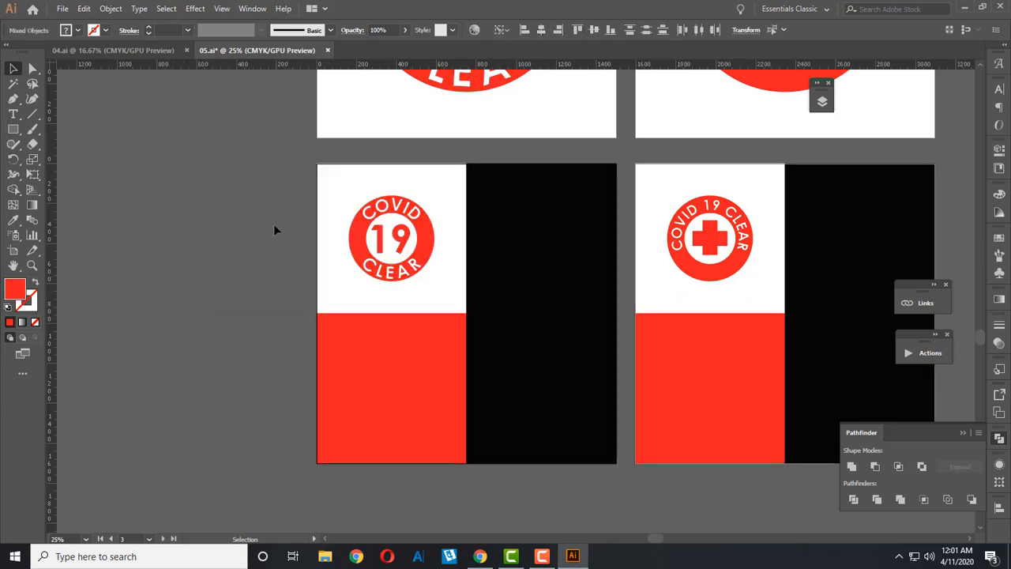
- Duplicate the 19 badge onto the third artboard's upper black square and center it there in both directions
click(425, 261)
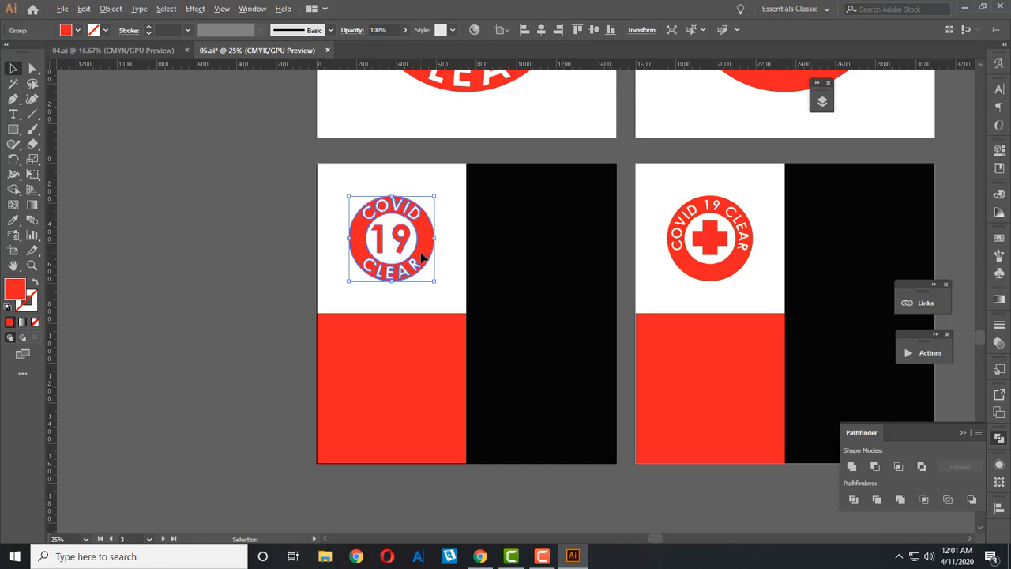
drag(423, 257, 557, 256)
shift+click(602, 194)
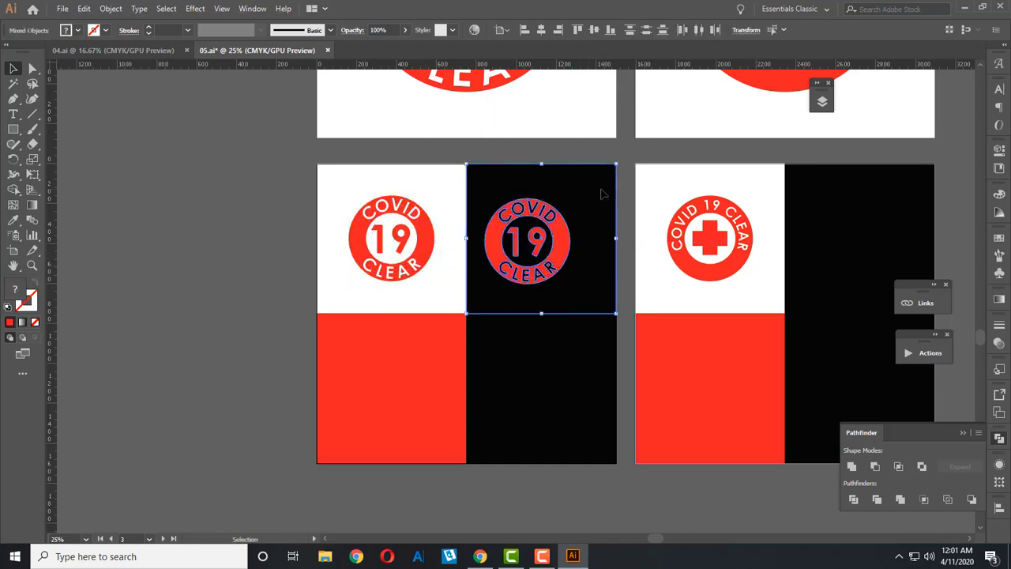
double_click(603, 186)
double_click(624, 244)
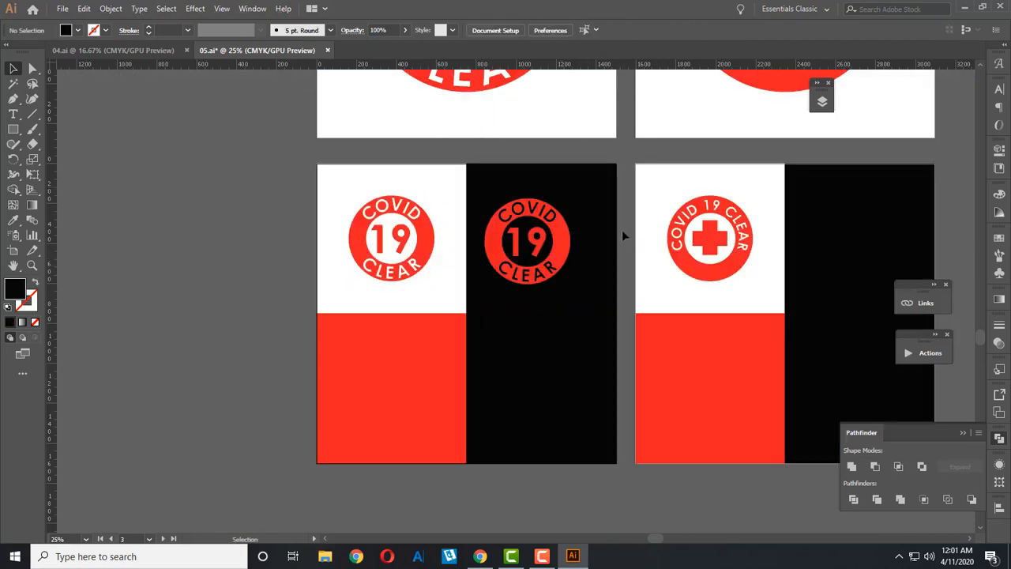
drag(623, 233, 555, 277)
click(584, 234)
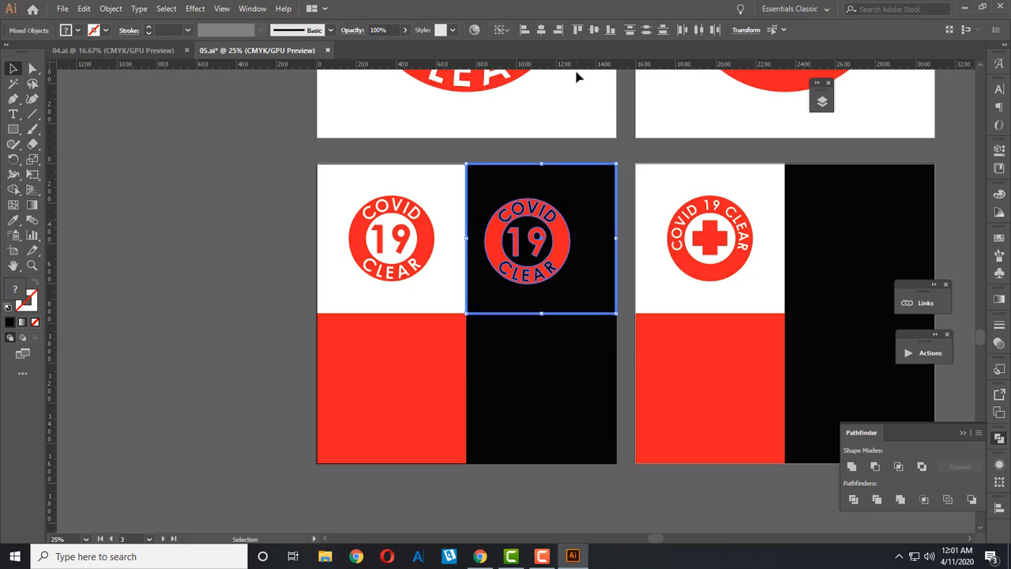
click(541, 30)
click(597, 30)
click(272, 221)
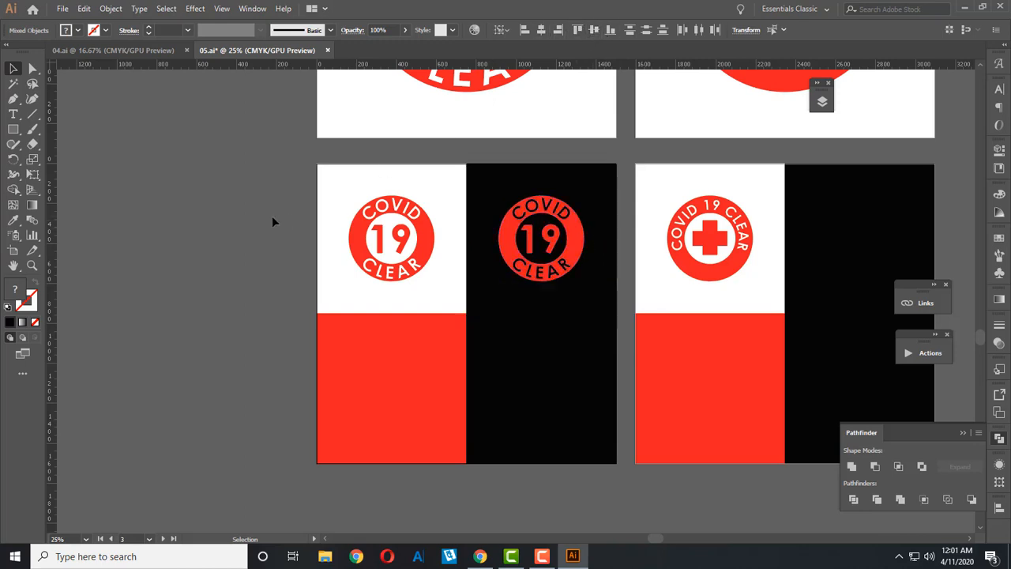
- Duplicate the 19 badge onto the third artboard's red square, center it in both directions, and deselect
click(364, 246)
drag(365, 250, 372, 411)
shift+click(345, 342)
click(350, 338)
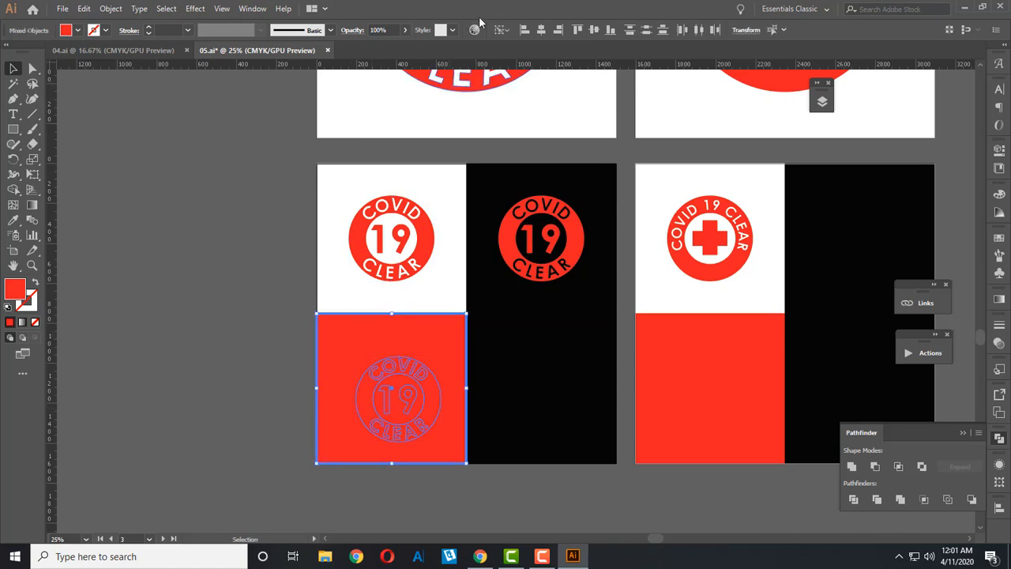
click(542, 31)
click(593, 32)
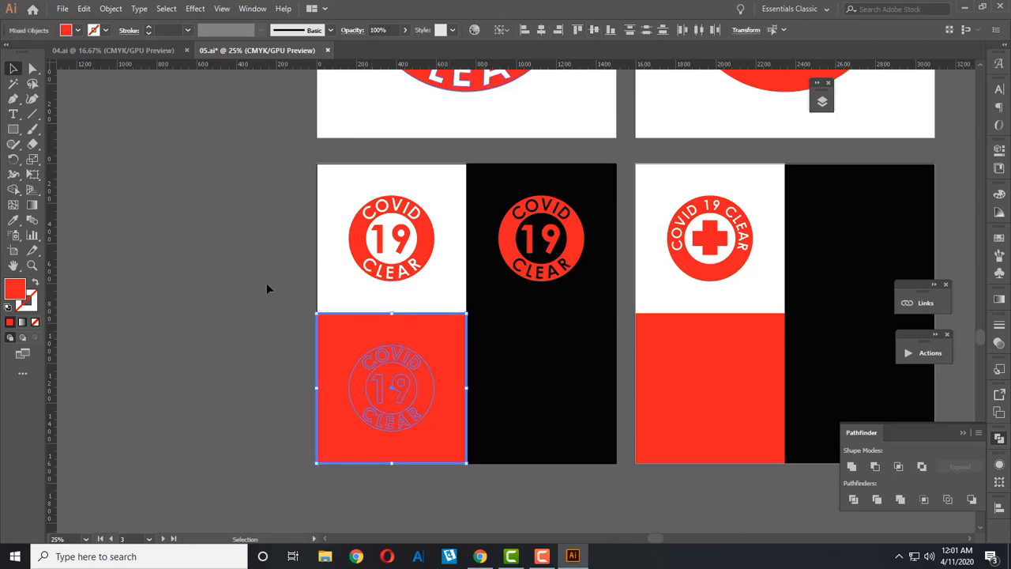
click(245, 319)
- Recolor the 19 badge on the red square white by sampling the white square with the Eyedropper
click(368, 363)
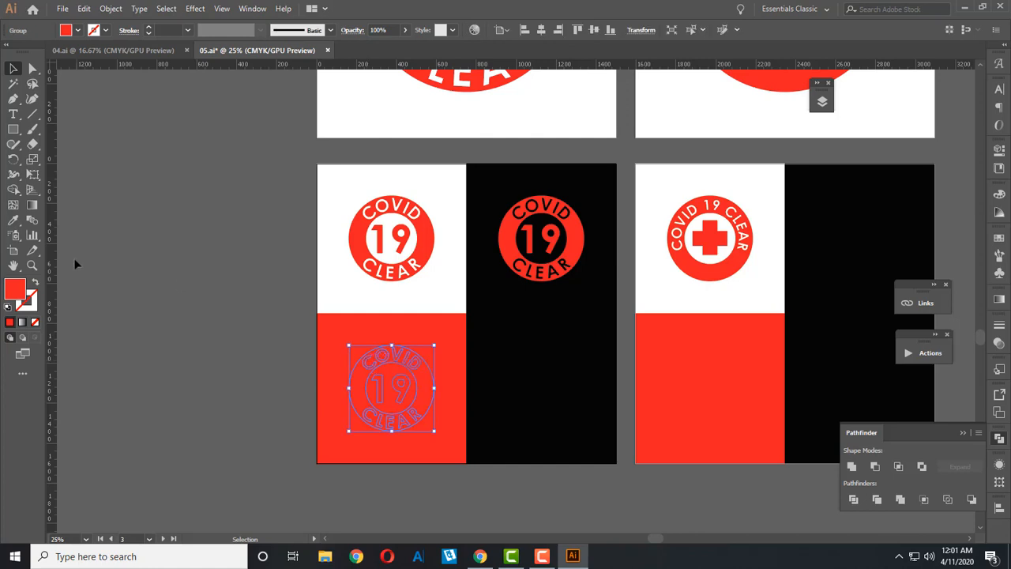
click(14, 220)
click(323, 242)
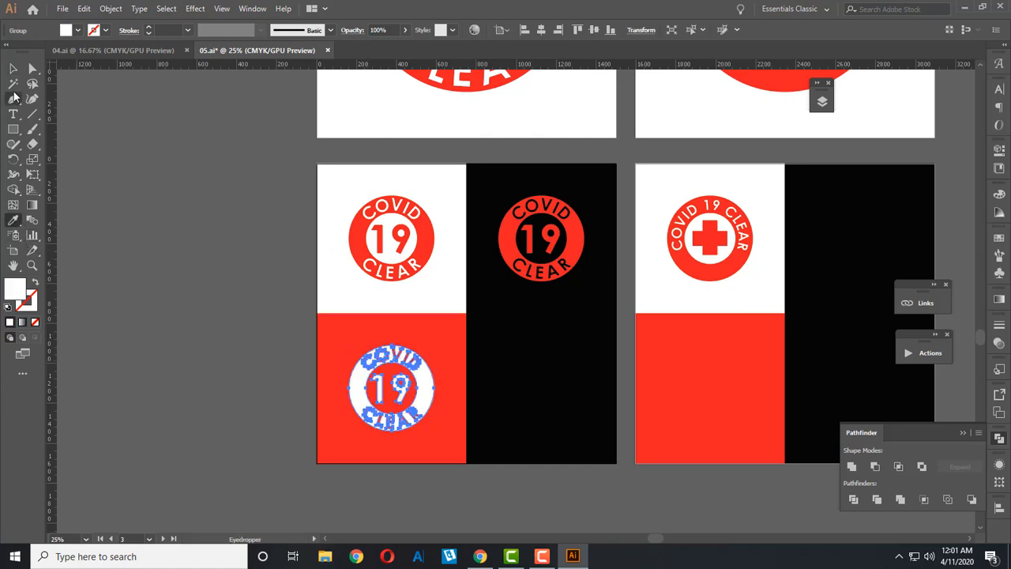
click(14, 69)
- Duplicate the red 19 badge onto the third artboard's lower black square, center it in both directions, and deselect
drag(514, 260, 506, 431)
shift+click(581, 344)
click(587, 332)
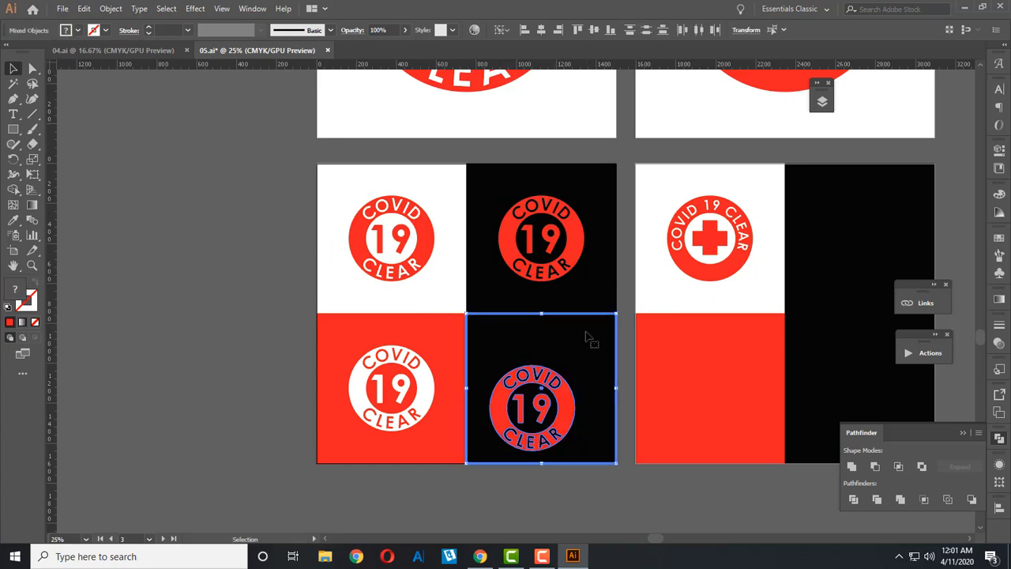
click(541, 30)
click(594, 30)
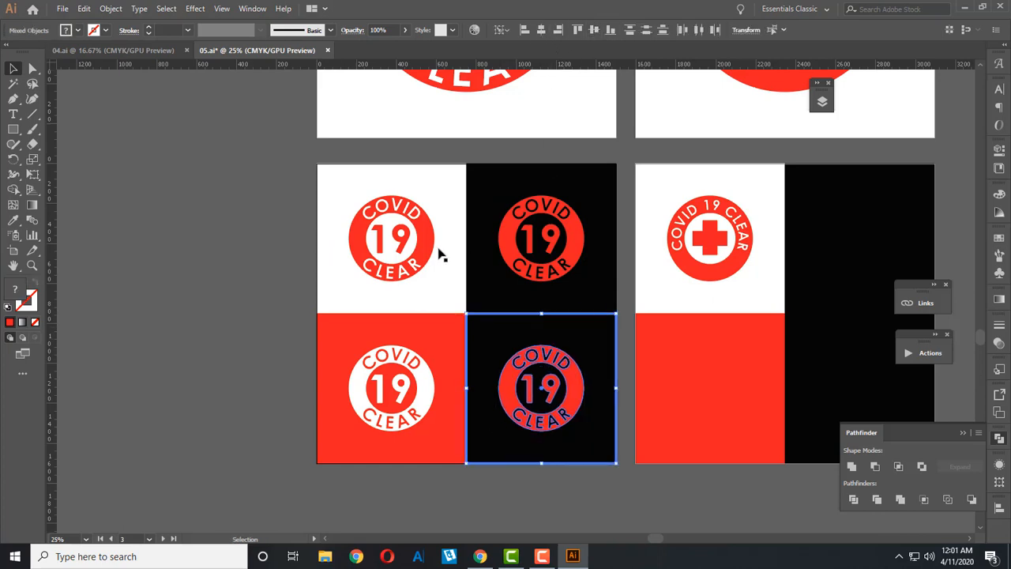
click(202, 329)
- Recolor the 19 badge on the lower black square white by sampling the white square with the Eyedropper
click(541, 387)
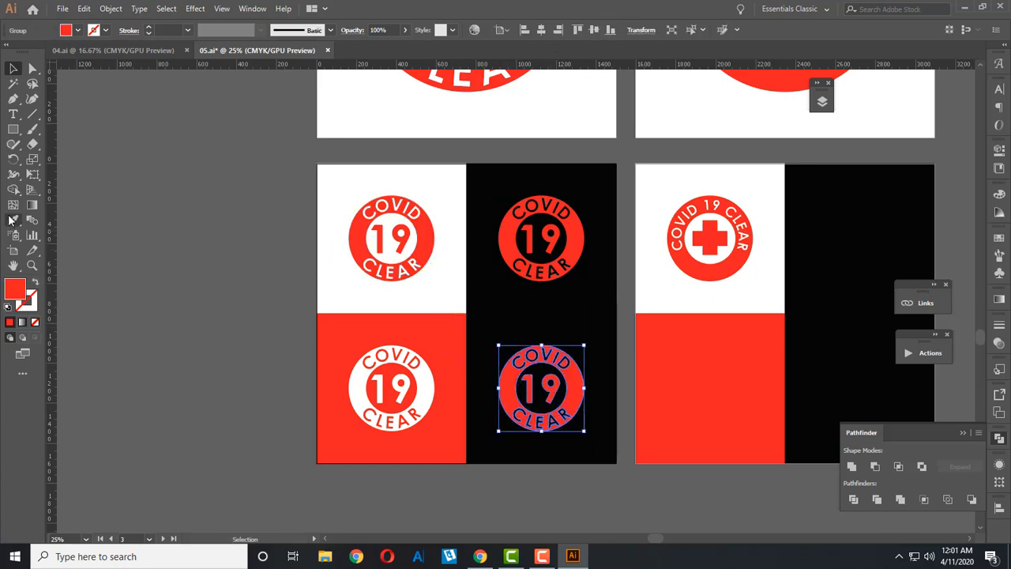
click(32, 221)
click(13, 222)
click(345, 198)
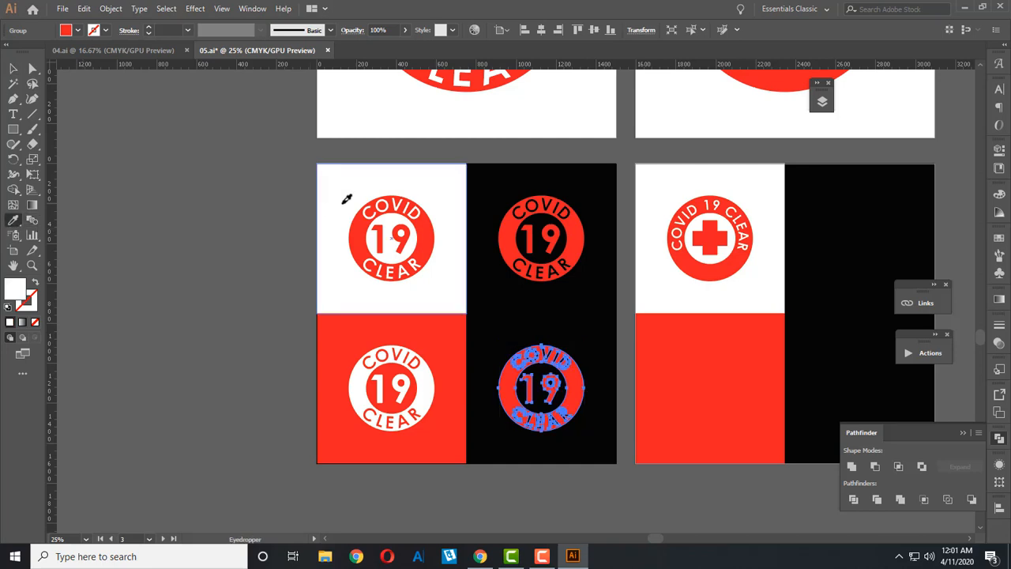
key(v)
- Duplicate the cross badge onto the fourth artboard's upper black square, center it in both directions, and deselect
drag(614, 284, 353, 233)
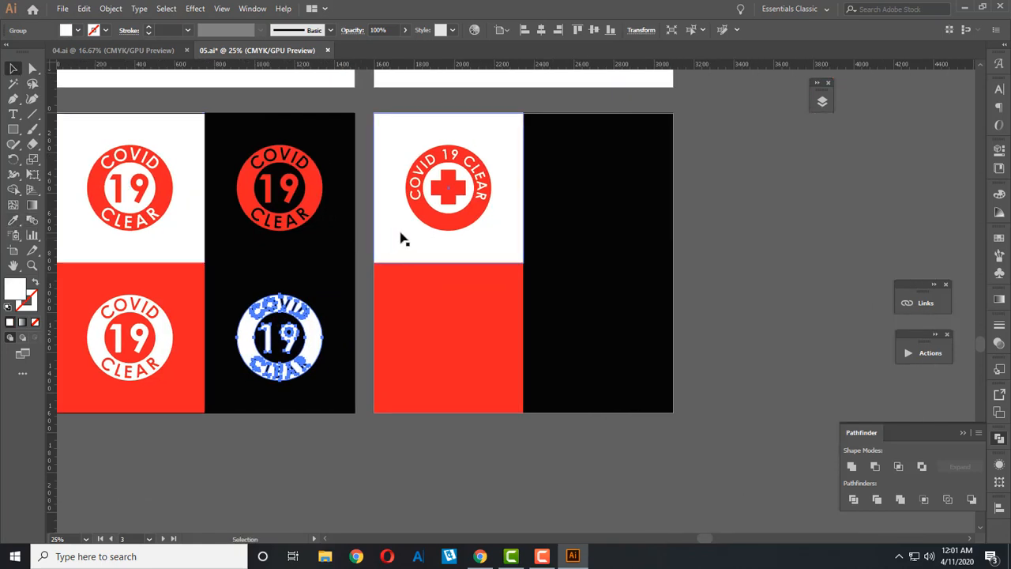
drag(433, 219, 591, 244)
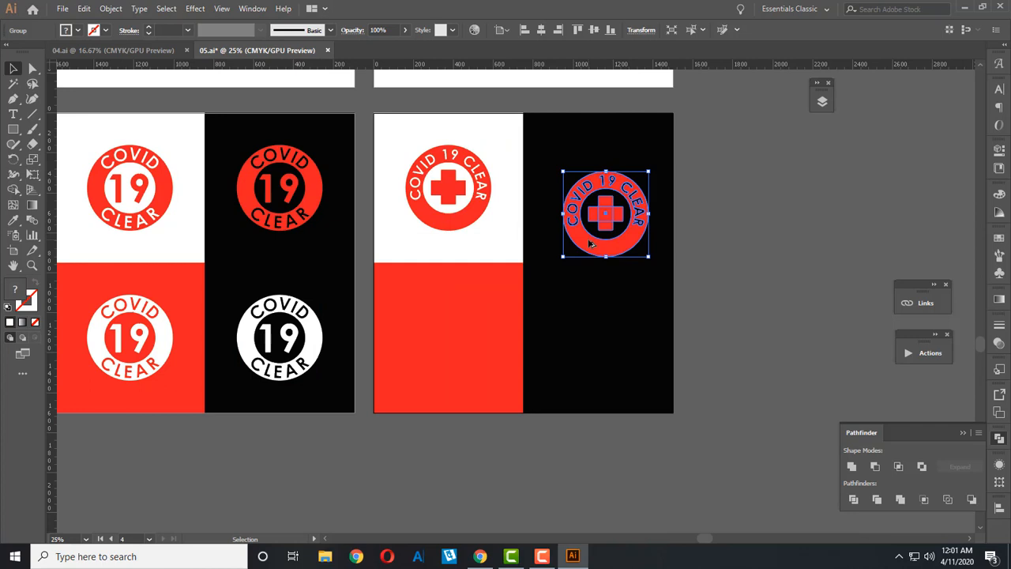
shift+click(596, 144)
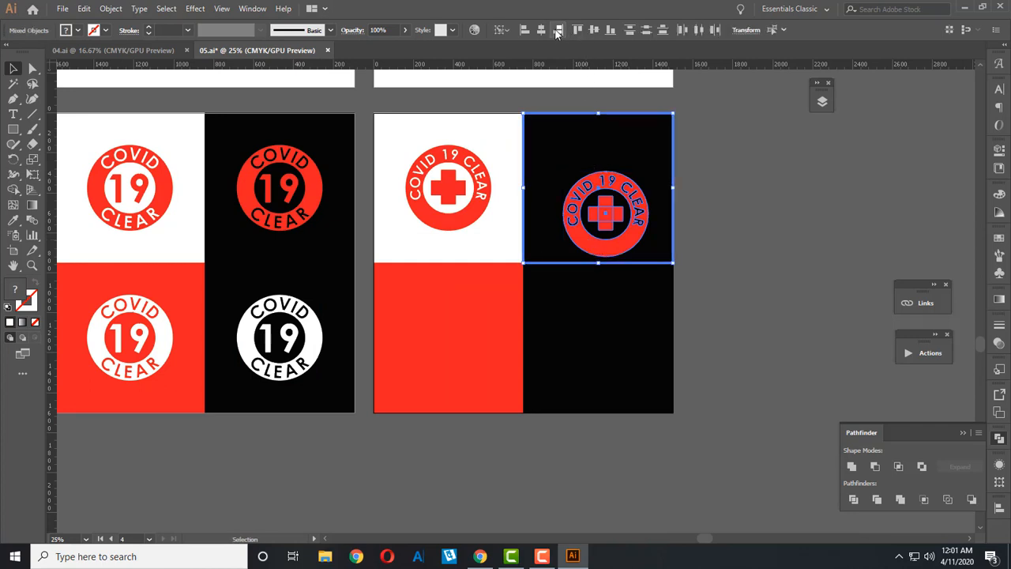
click(541, 30)
click(594, 30)
click(728, 198)
- Duplicate the red cross badge onto the fourth artboard's red square, center it in both directions, and deselect
click(622, 229)
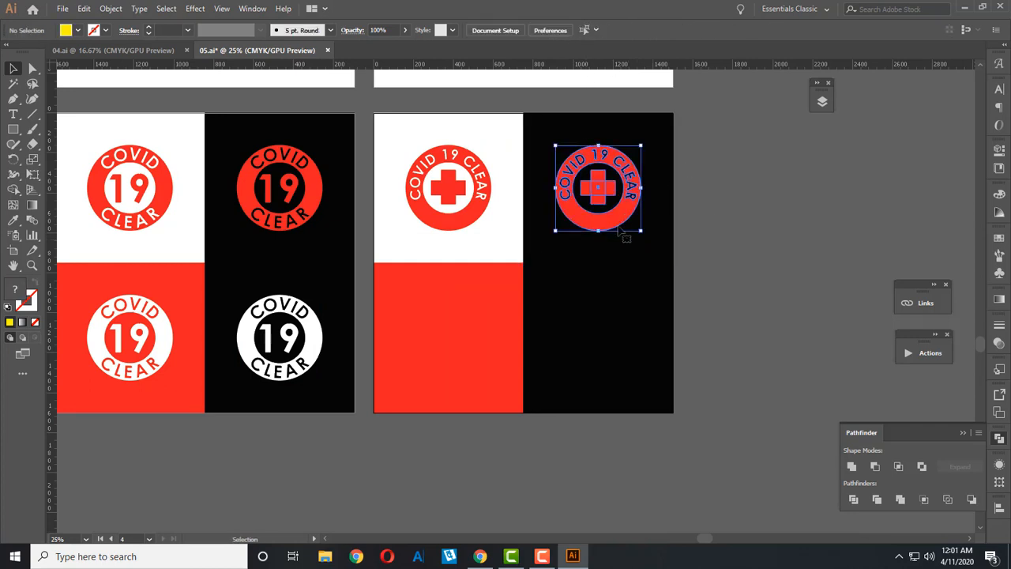
drag(624, 235, 475, 393)
shift+click(500, 293)
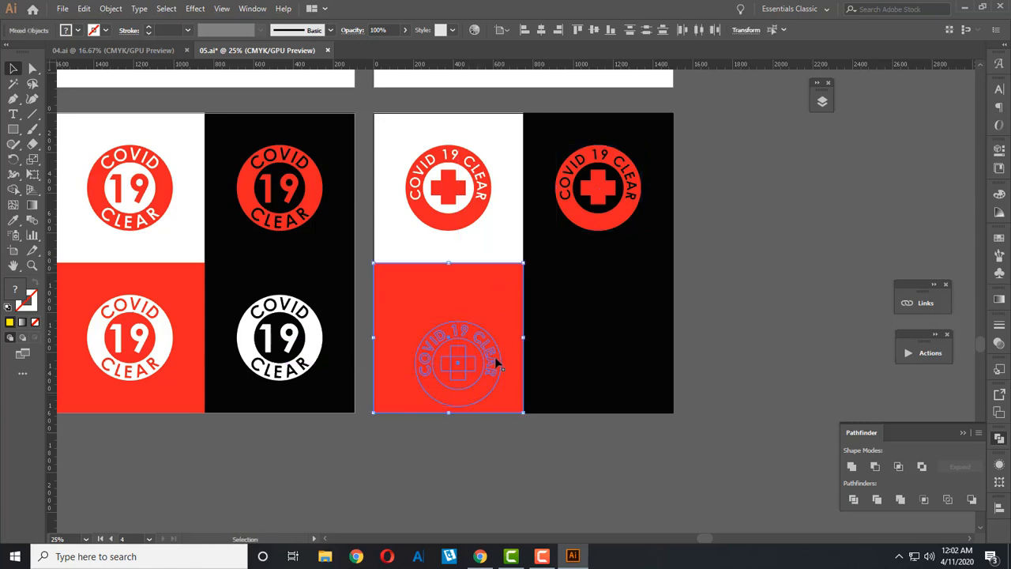
click(500, 289)
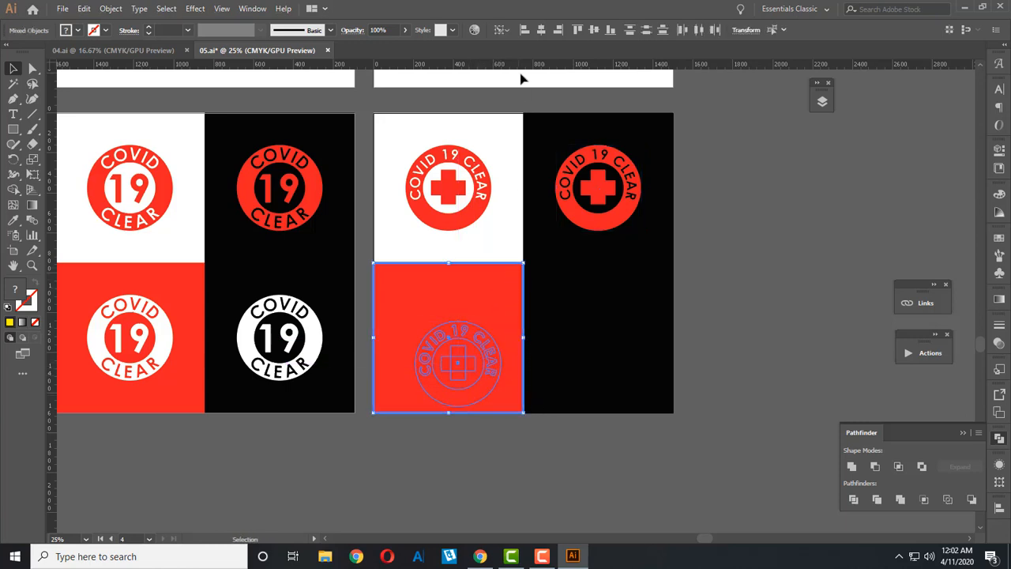
click(541, 30)
click(593, 30)
click(749, 397)
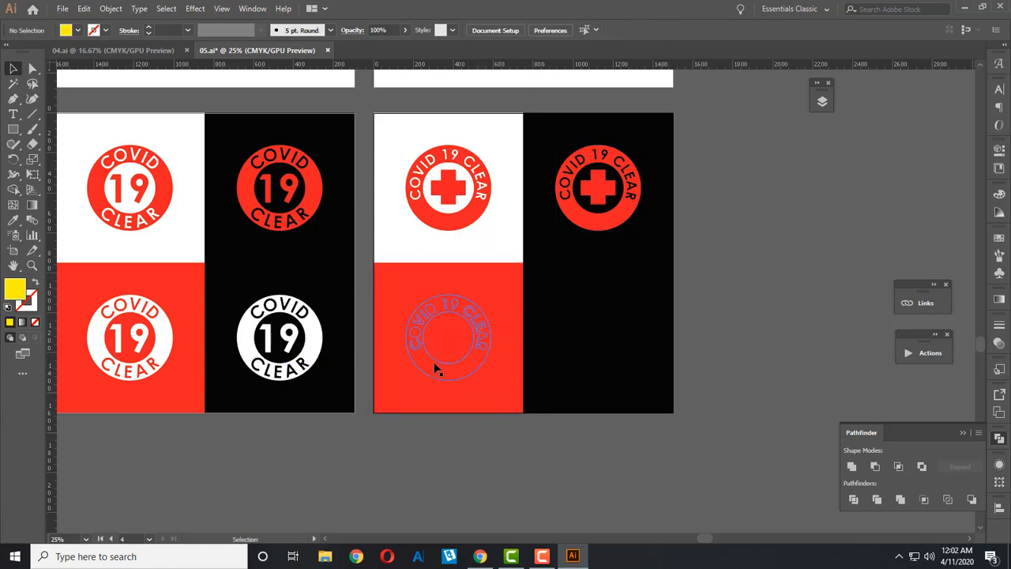
- Recolor the cross badge on the red square white by sampling a white area with the Eyedropper
click(433, 362)
click(16, 220)
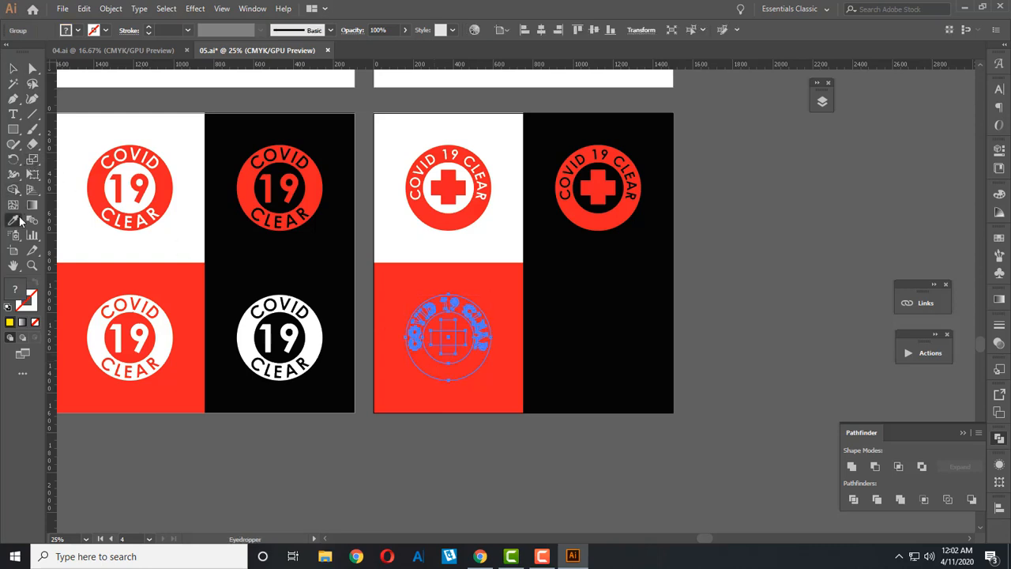
click(122, 87)
click(14, 69)
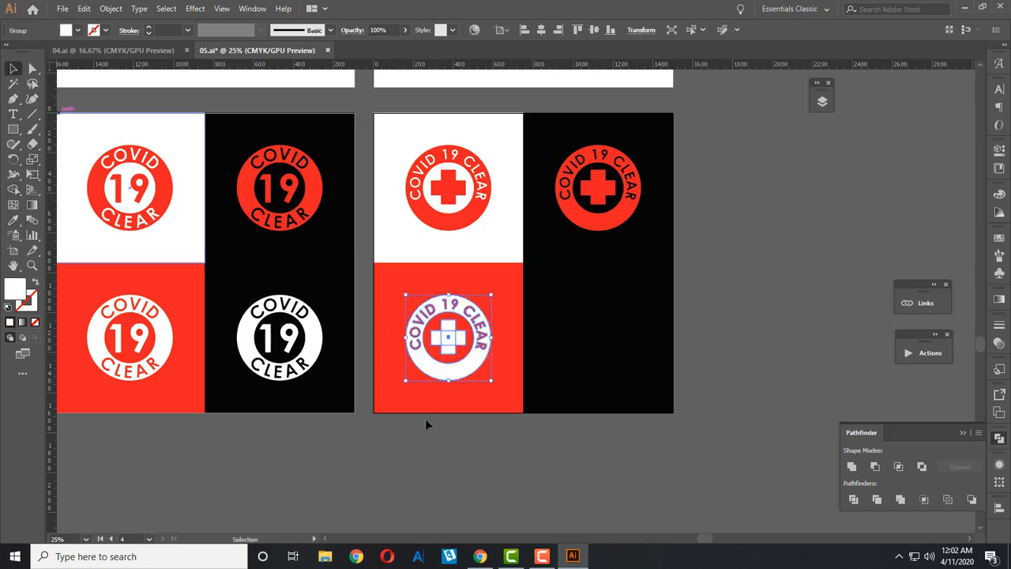
click(429, 419)
- Duplicate the white cross badge onto the fourth artboard's lower black square, center it in both directions, and deselect
click(445, 368)
drag(445, 369, 673, 389)
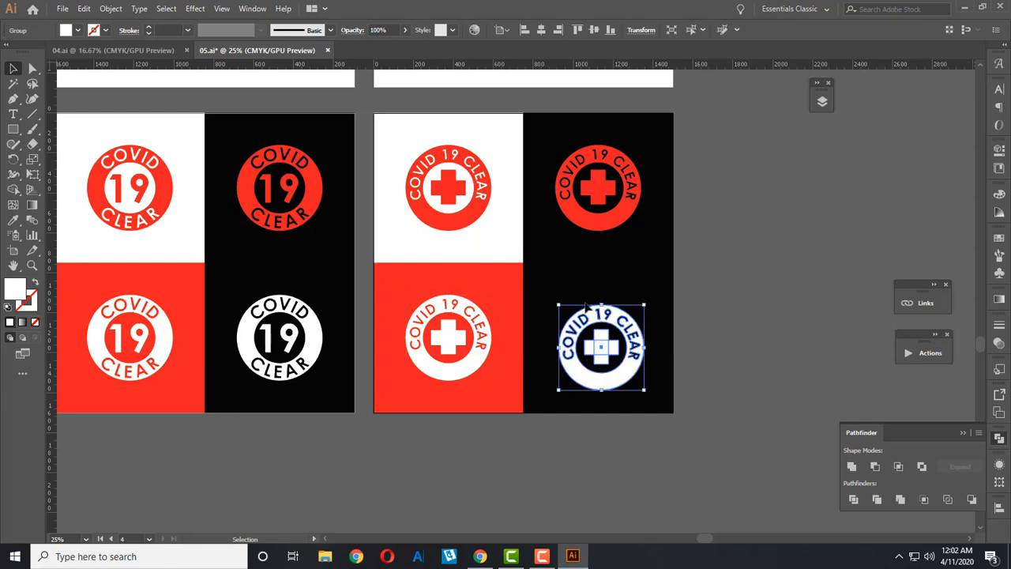
shift+click(565, 293)
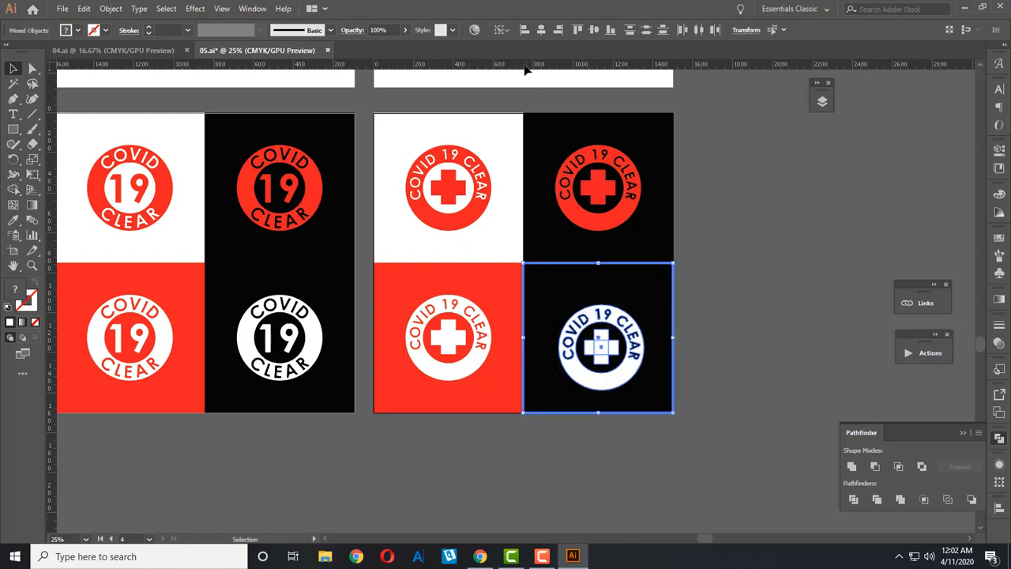
click(540, 30)
click(594, 30)
click(751, 308)
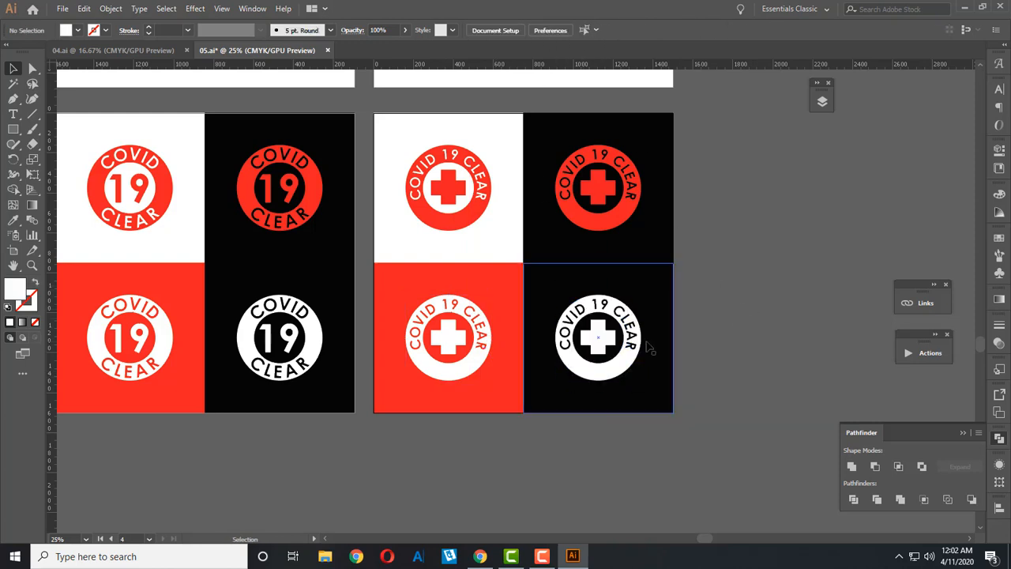
- Extend both presentation artboards downward together by about half their height, making room for a third row
scroll(649, 345, down, 1)
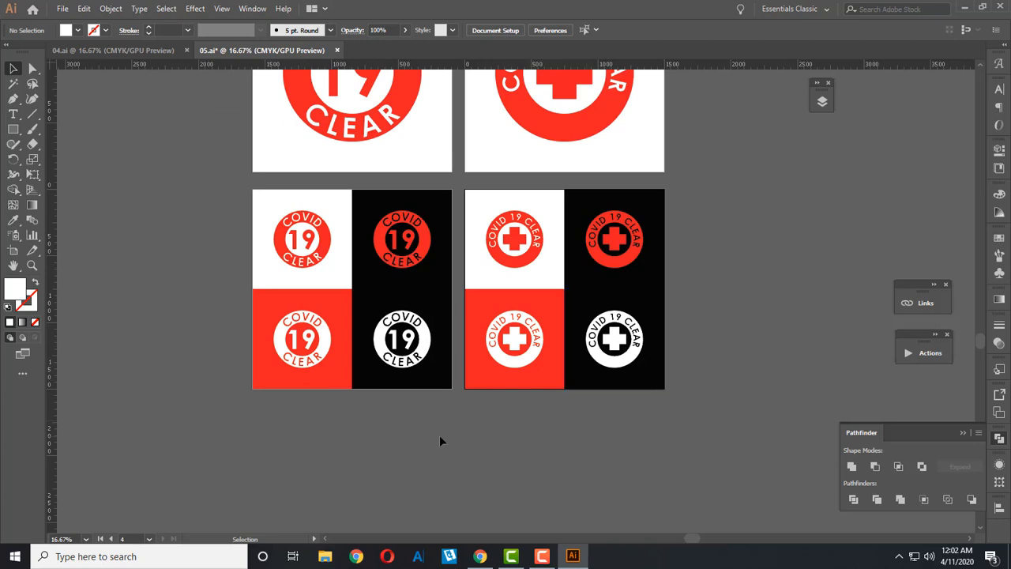
scroll(440, 440, down, 2)
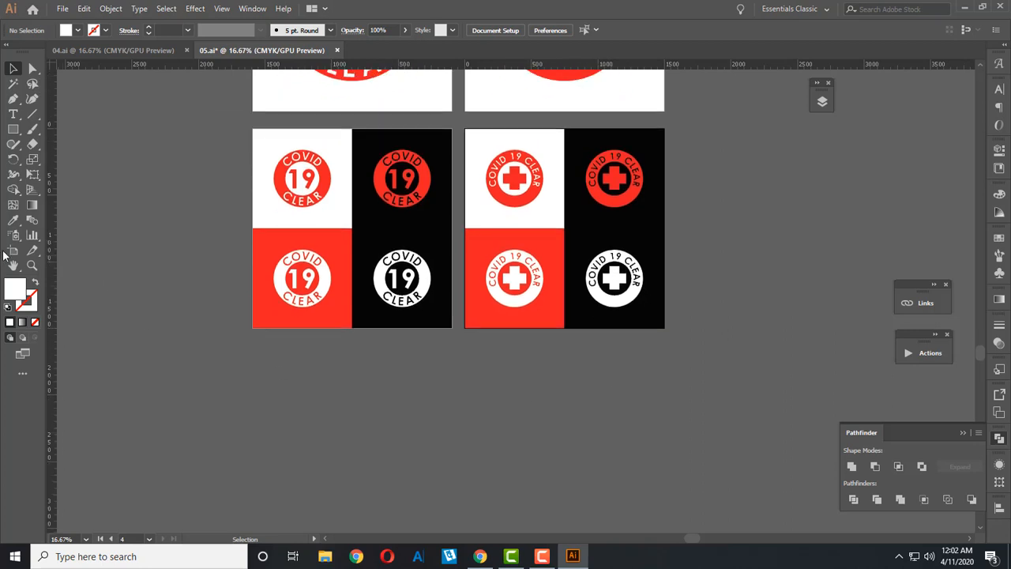
click(13, 251)
shift+click(362, 313)
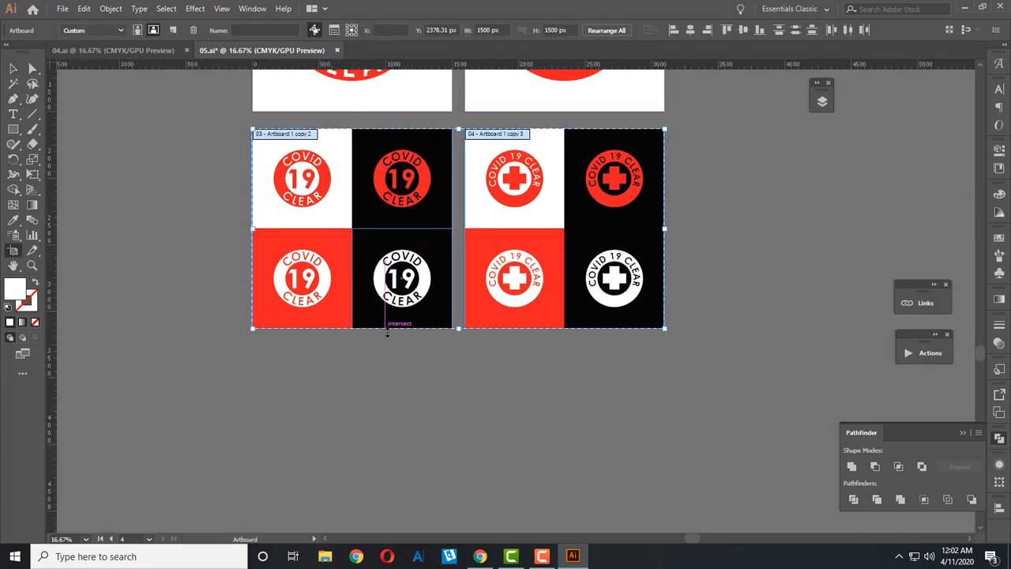
drag(459, 327, 459, 439)
click(13, 69)
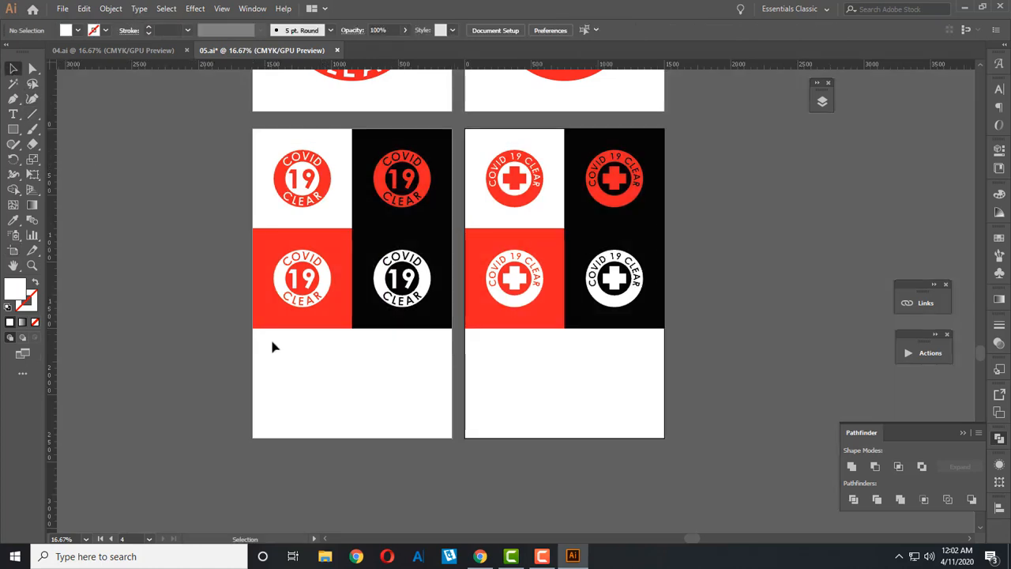
- Duplicate the lower row of squares and badges on both presentation artboards and place the copies flush beneath the originals
drag(644, 267, 585, 386)
scroll(371, 352, up, 2)
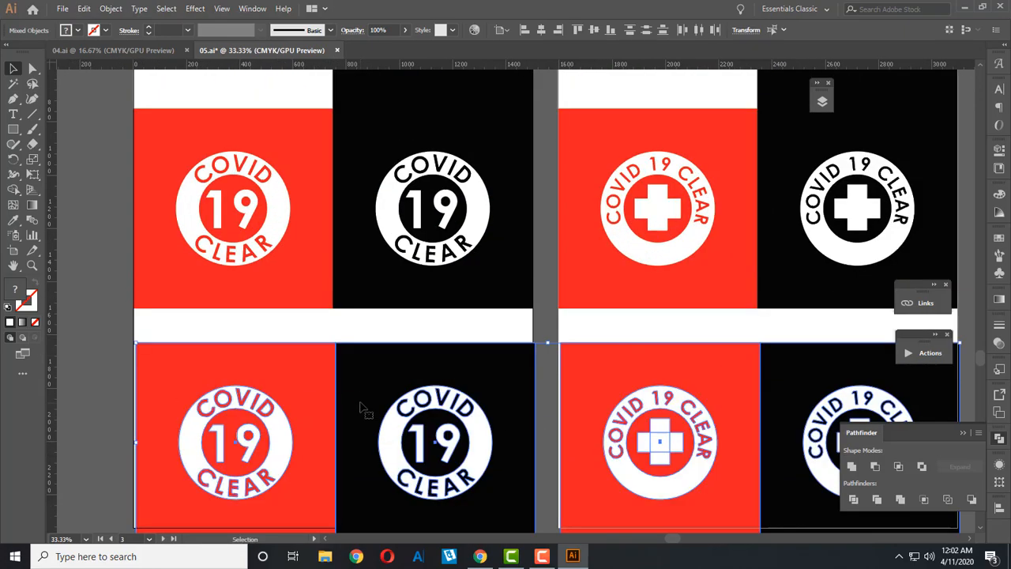
drag(360, 408, 357, 363)
scroll(354, 364, down, 1)
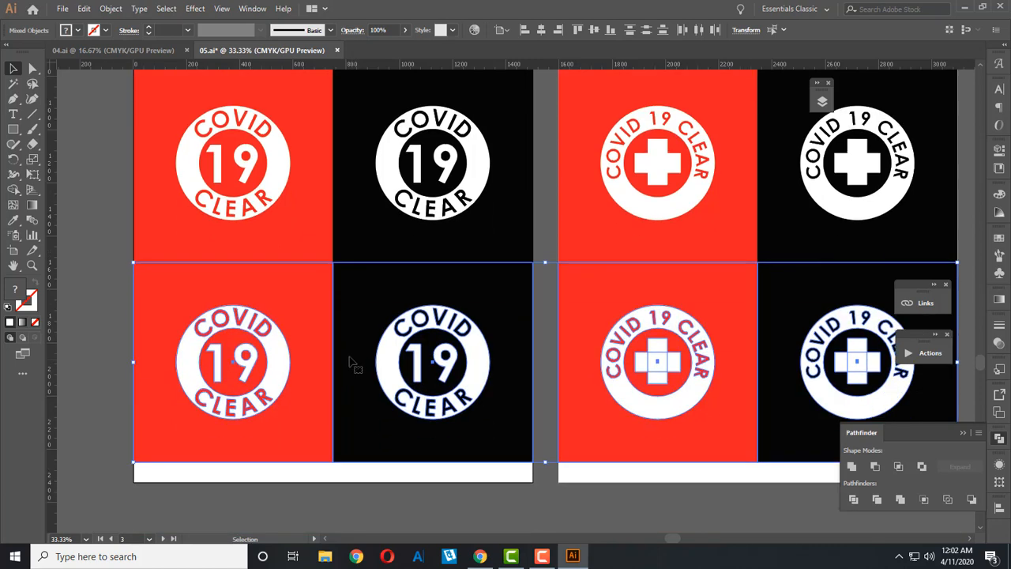
click(111, 287)
- Recolor the bottom-row 19 and cross badges on the red squares black by sampling a black square with the Eyedropper
scroll(139, 318, down, 2)
click(188, 336)
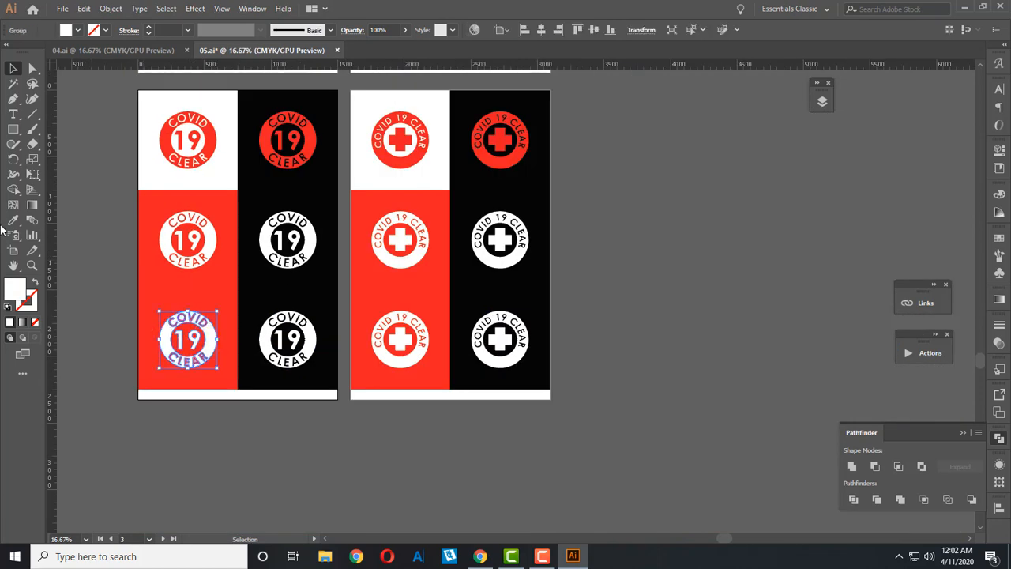
shift+click(402, 360)
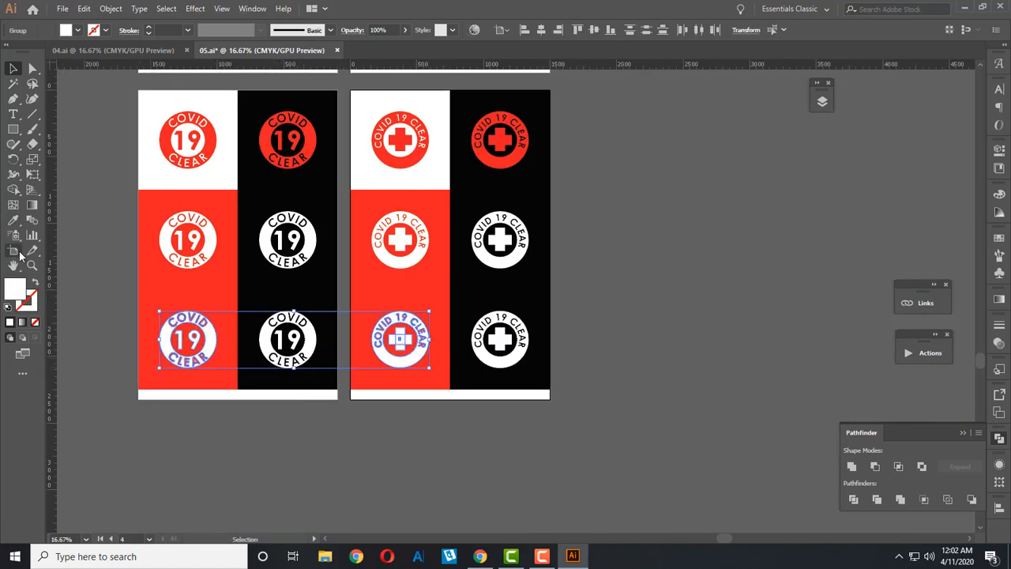
click(13, 219)
click(266, 100)
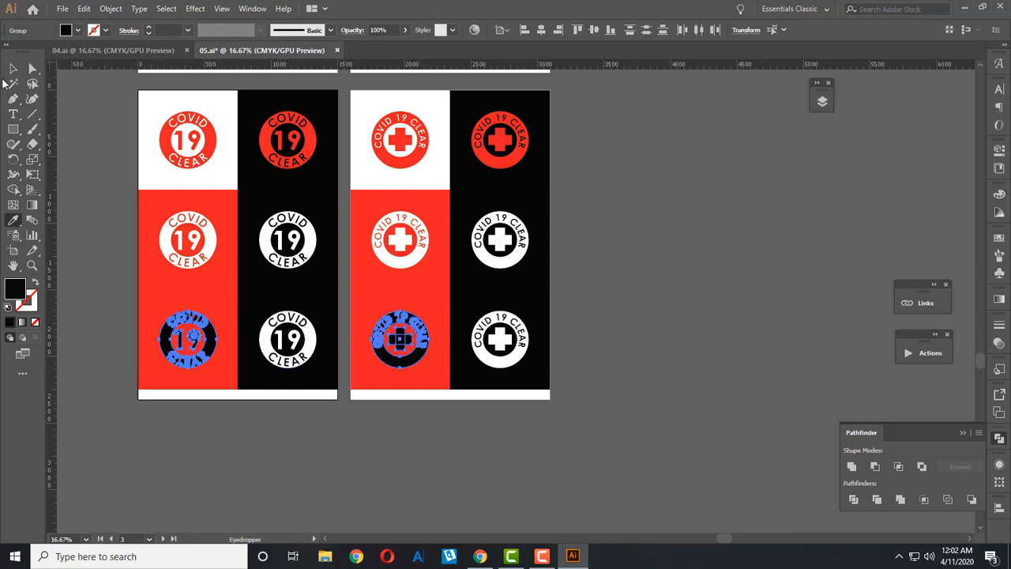
click(12, 70)
click(318, 501)
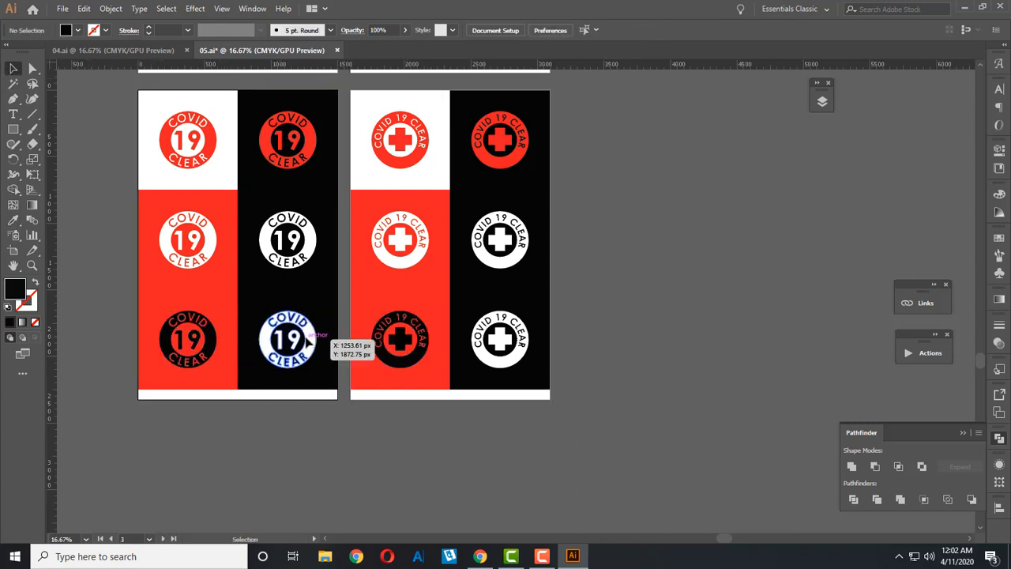
click(310, 345)
shift+click(498, 357)
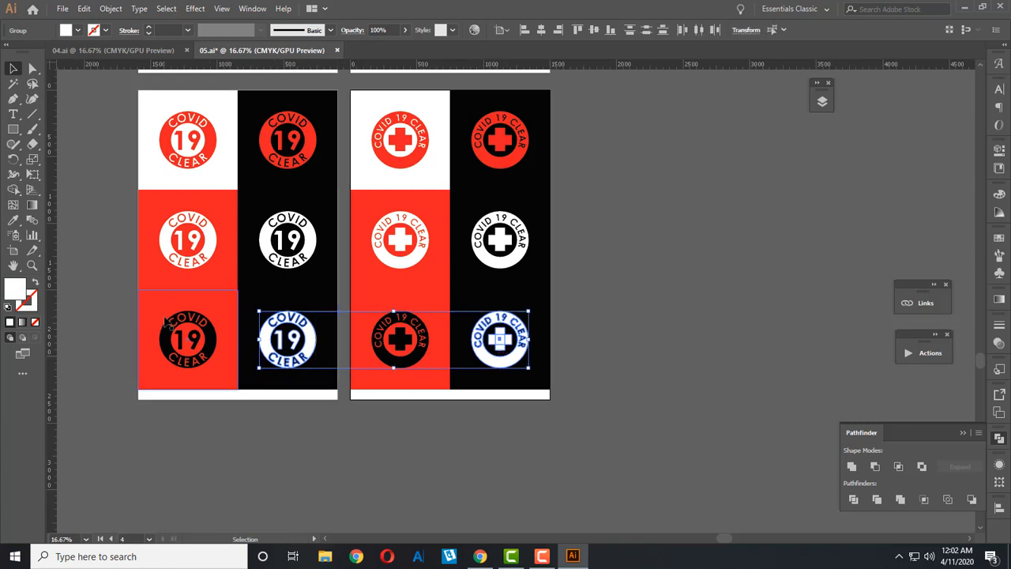
click(625, 345)
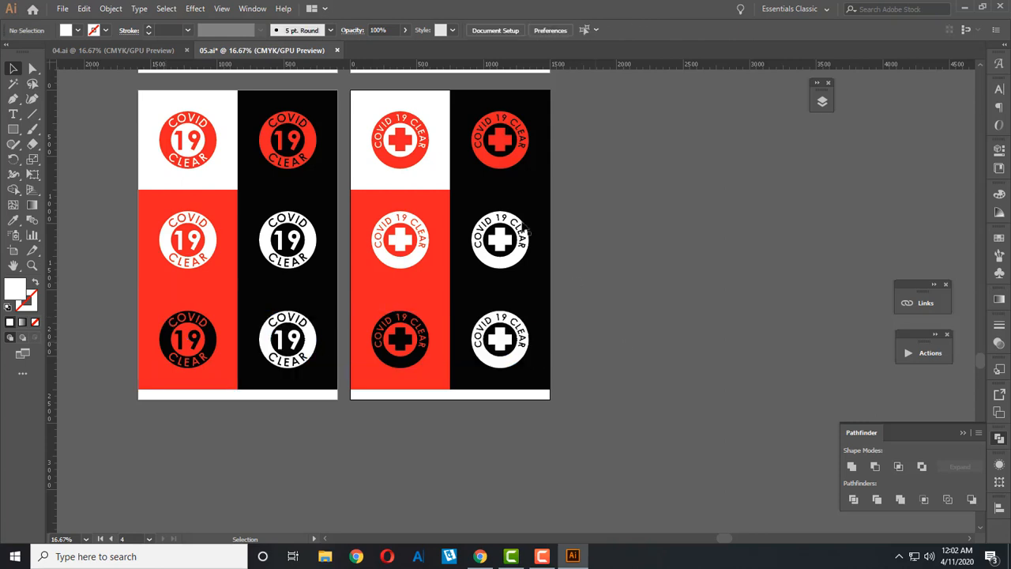
- Try deleting the black square behind the fourth artboard's red cross badge, undo the deletion, and clear the selection
click(454, 157)
key(Delete)
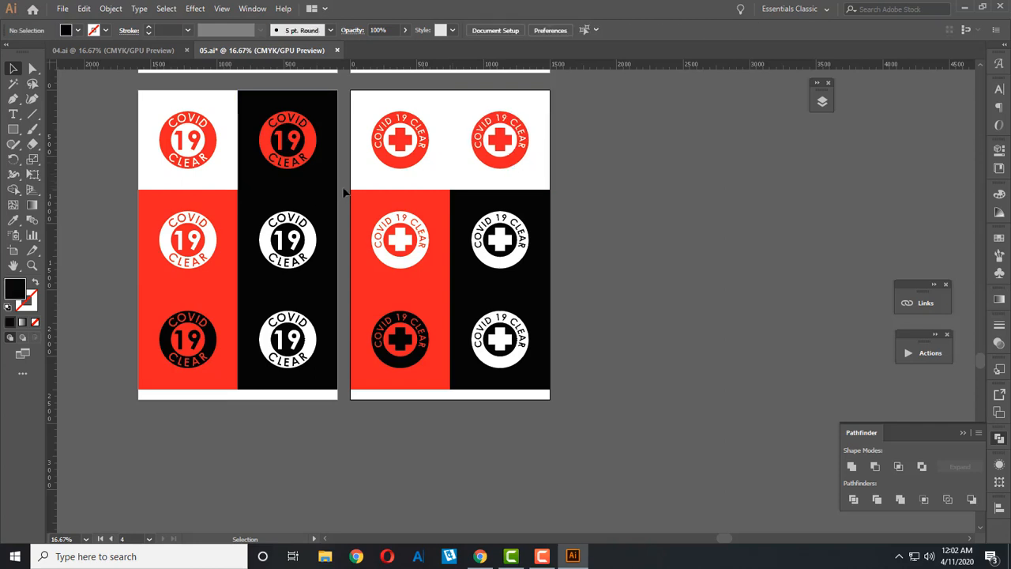
key(ctrl+z)
shift+click(316, 183)
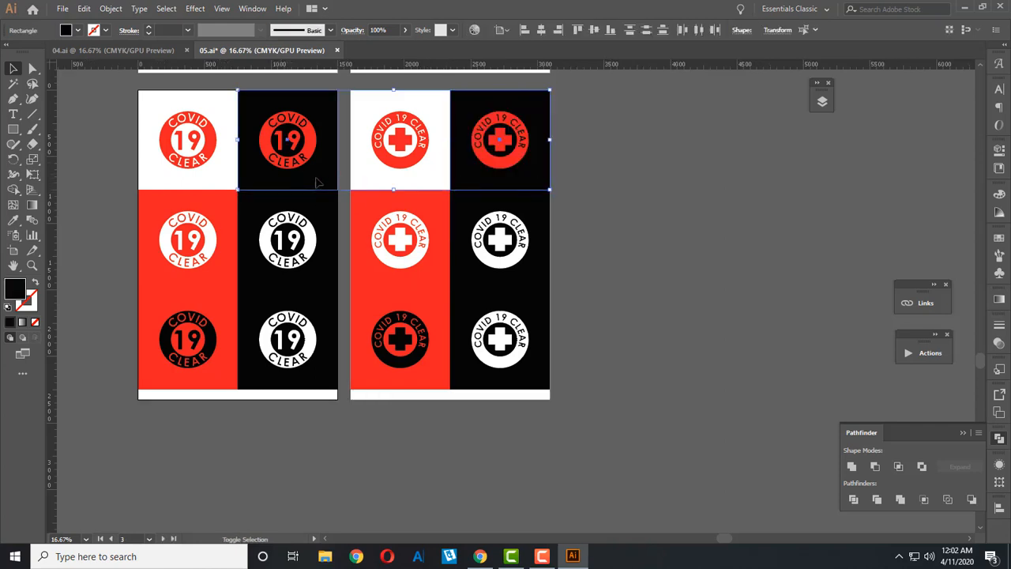
click(120, 253)
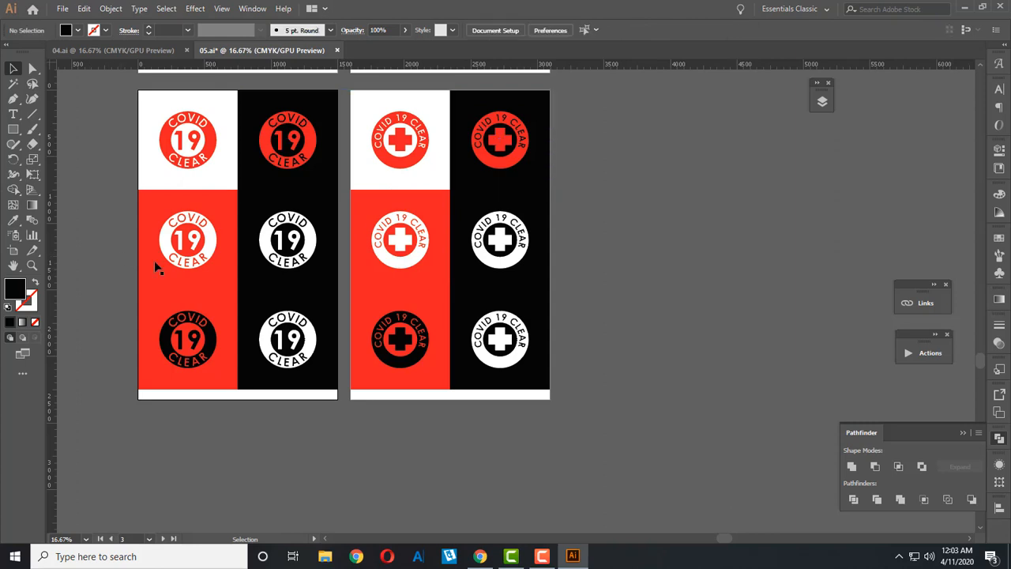
- Try recoloring the middle-row black squares on both artboards white with the Eyedropper, and undo the change
click(301, 290)
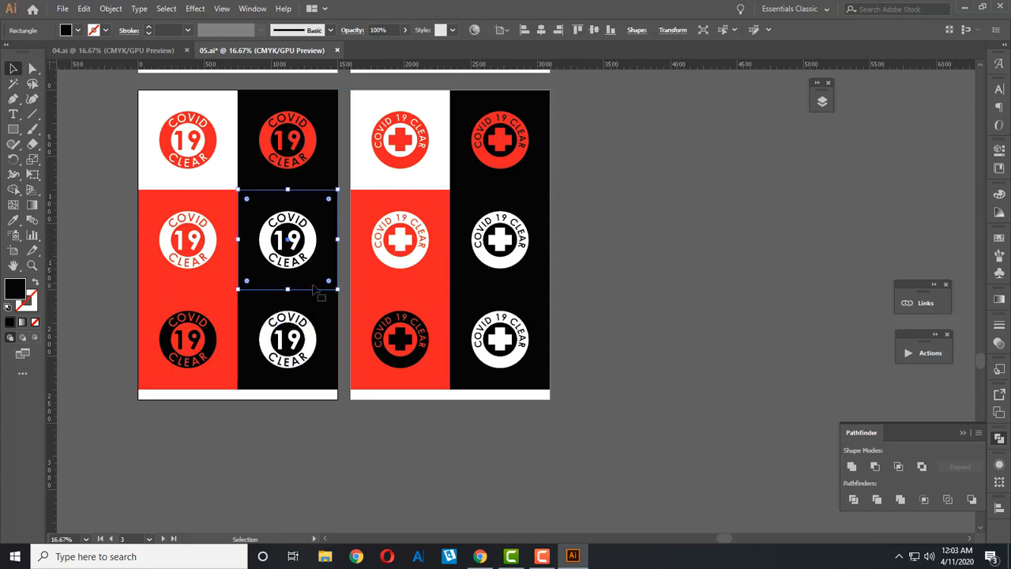
shift+click(464, 287)
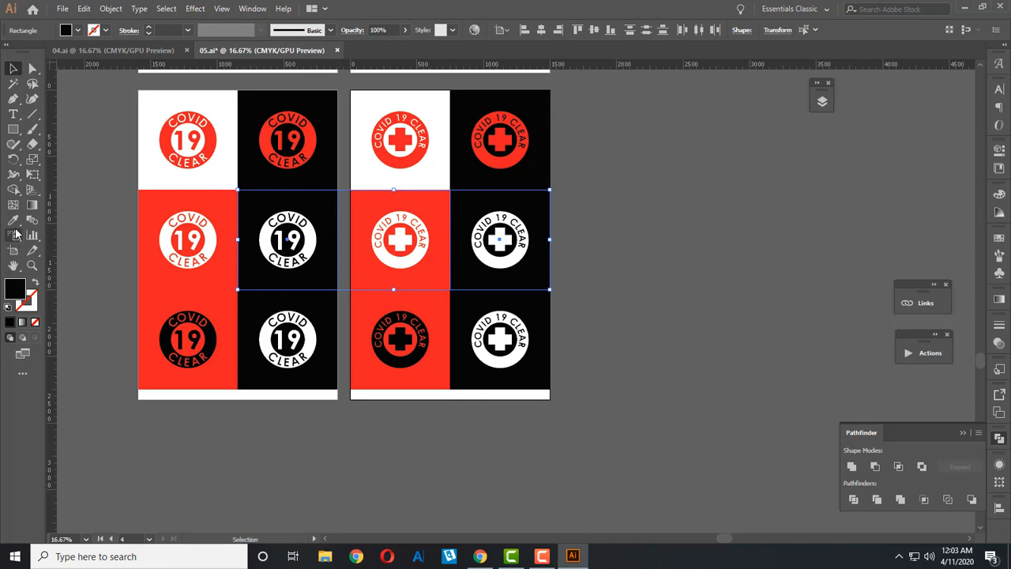
click(13, 222)
click(226, 164)
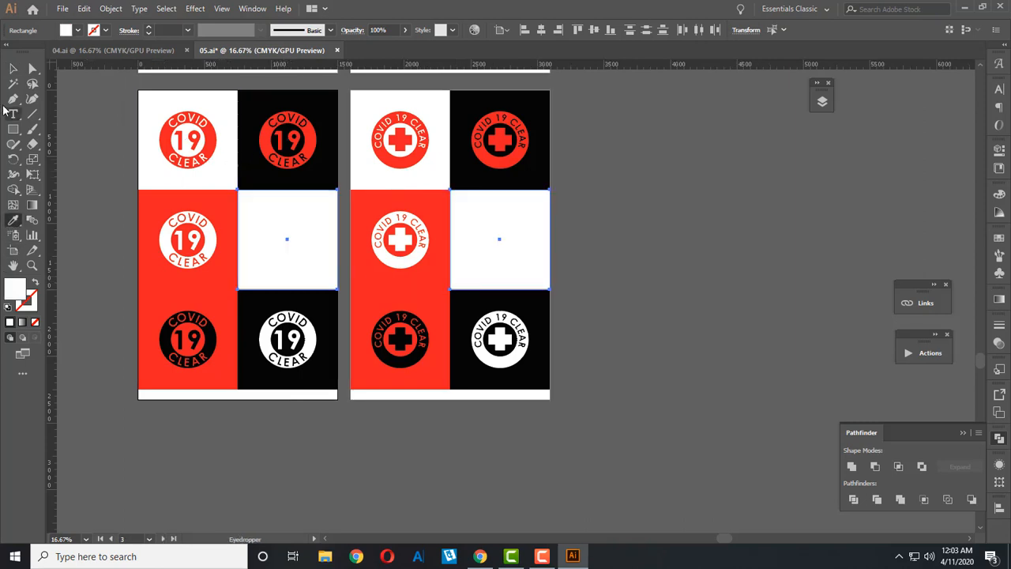
click(12, 70)
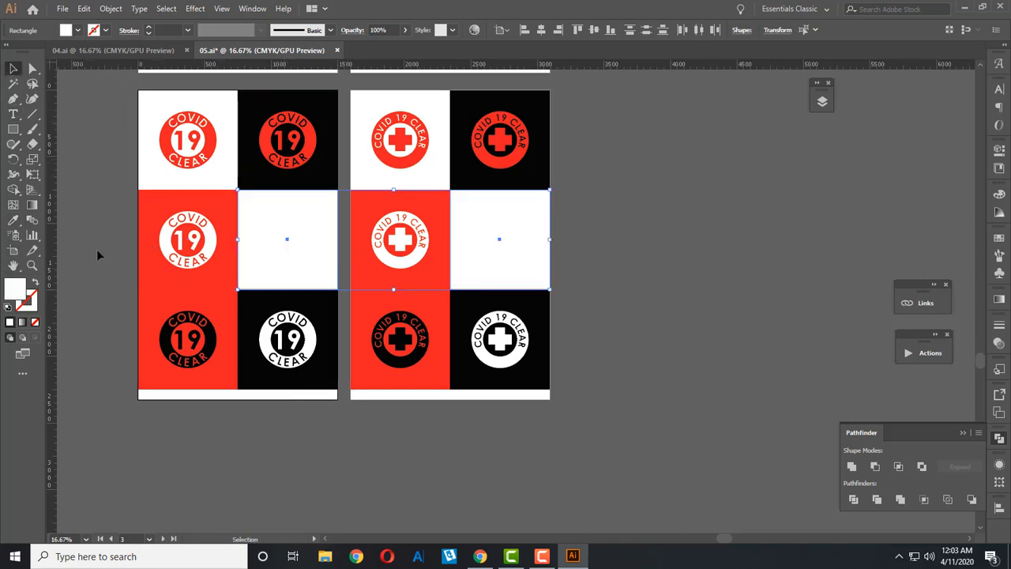
key(ctrl+z)
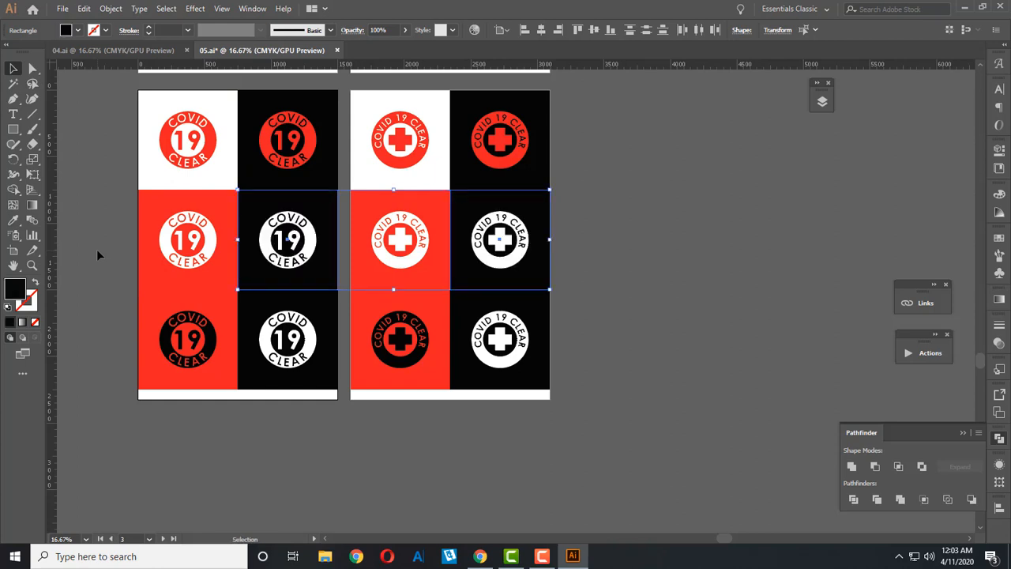
- Recolor the top-row black squares on both presentation artboards white by sampling the white square with the Eyedropper
click(268, 181)
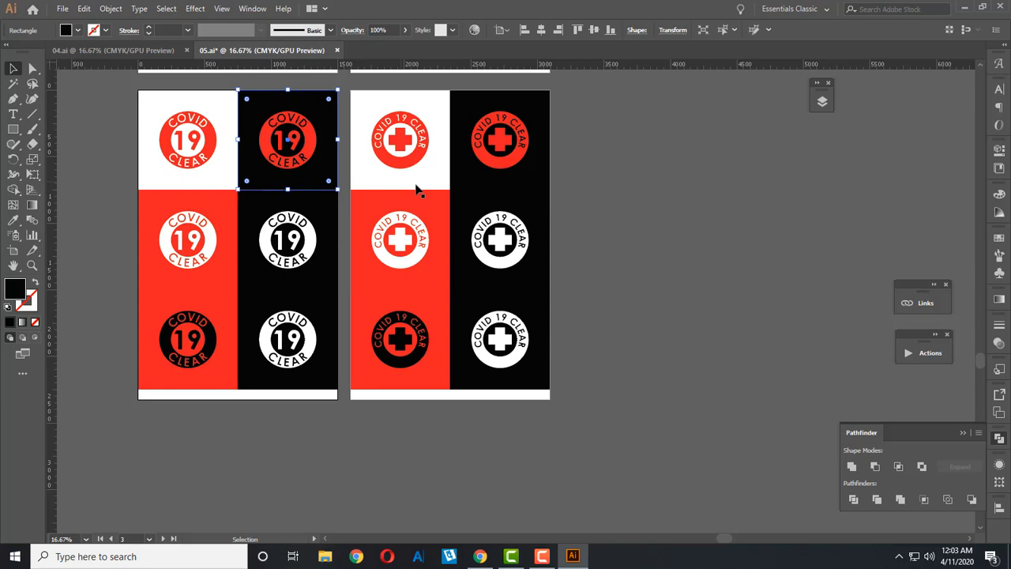
shift+click(464, 187)
click(13, 219)
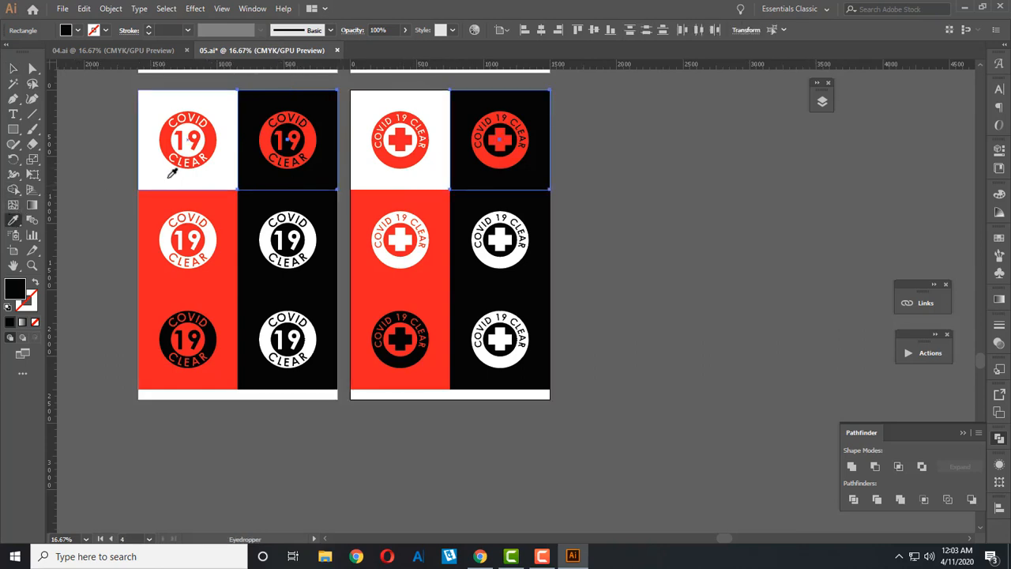
click(155, 158)
click(14, 69)
- Recolor the red 19 and cross badges on the newly white top-row squares black by sampling a black square, and deselect
click(274, 158)
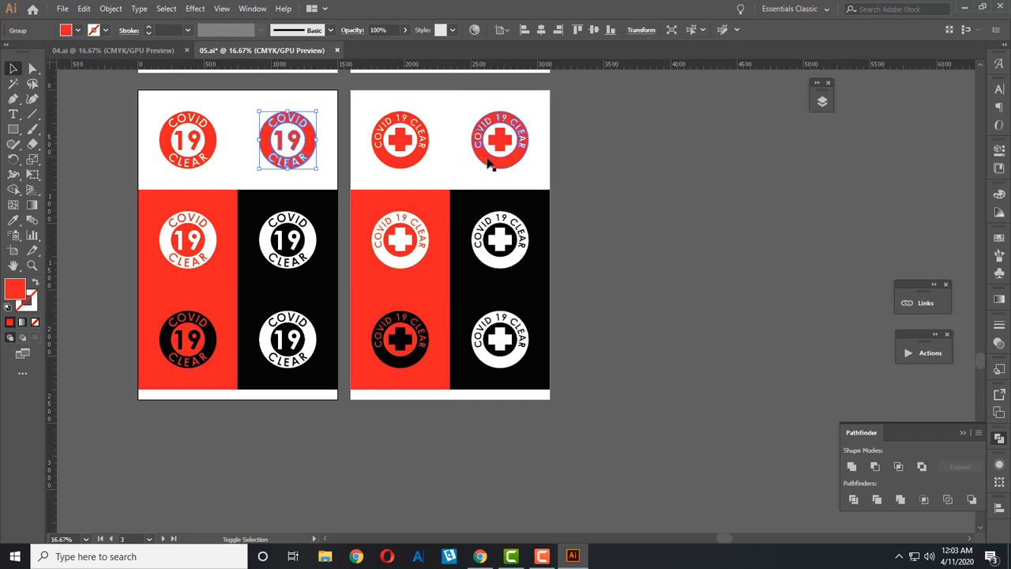
shift+click(488, 160)
click(13, 219)
click(267, 201)
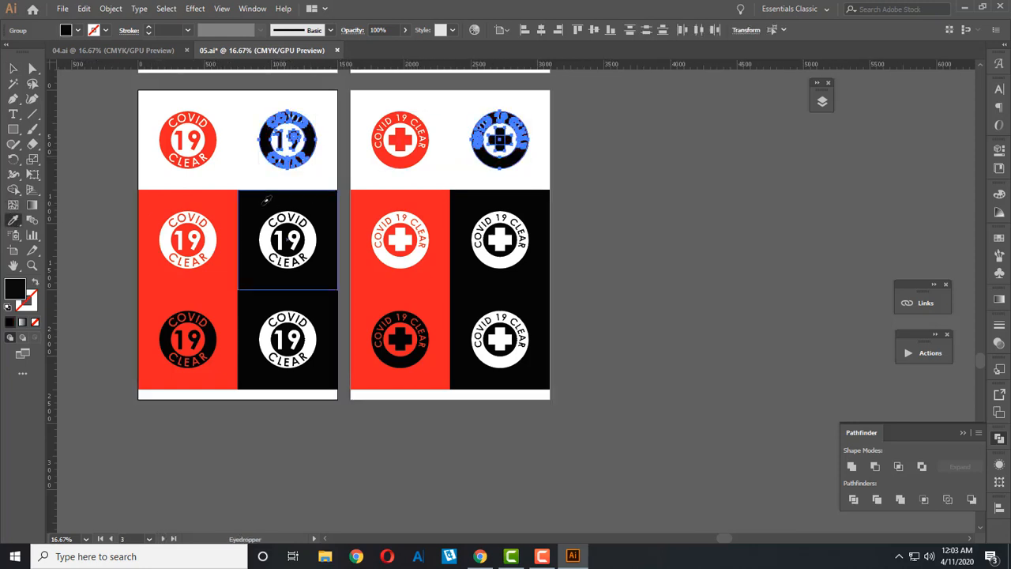
click(14, 70)
click(117, 183)
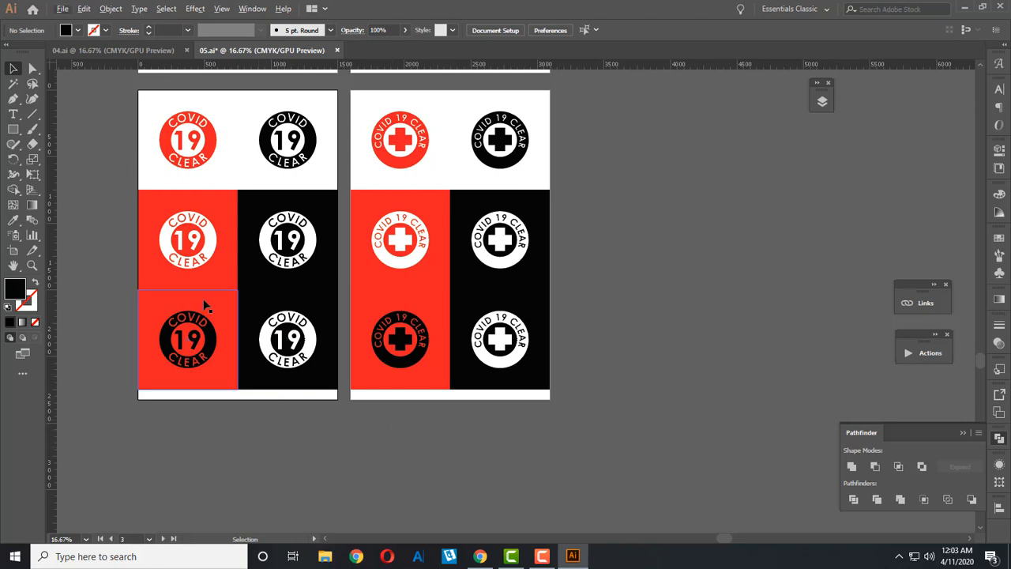
- Recolor the white 19 and cross badges on the bottom-row black squares red by sampling a red square with the Eyedropper
click(268, 339)
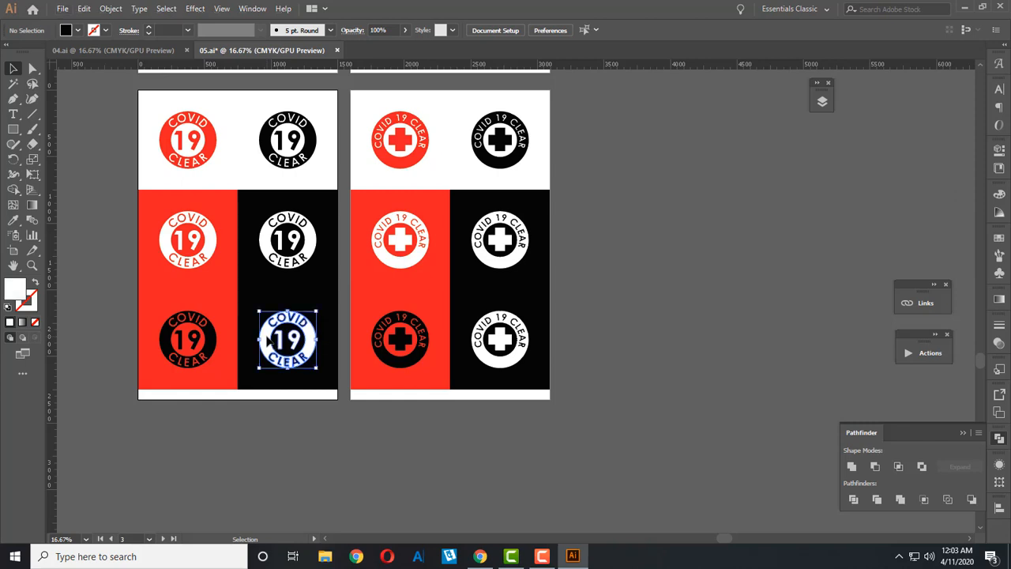
shift+click(488, 359)
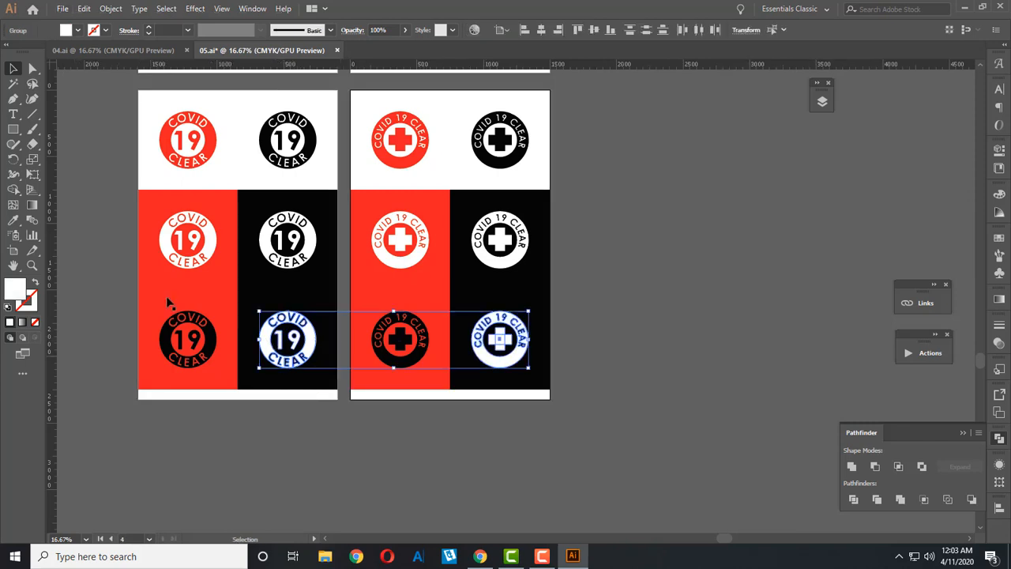
click(14, 220)
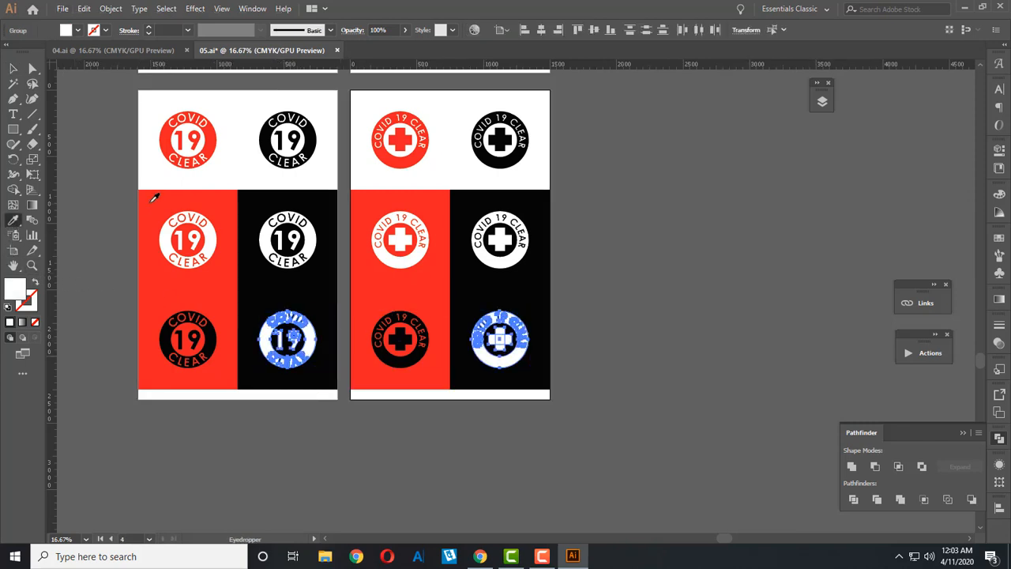
click(151, 282)
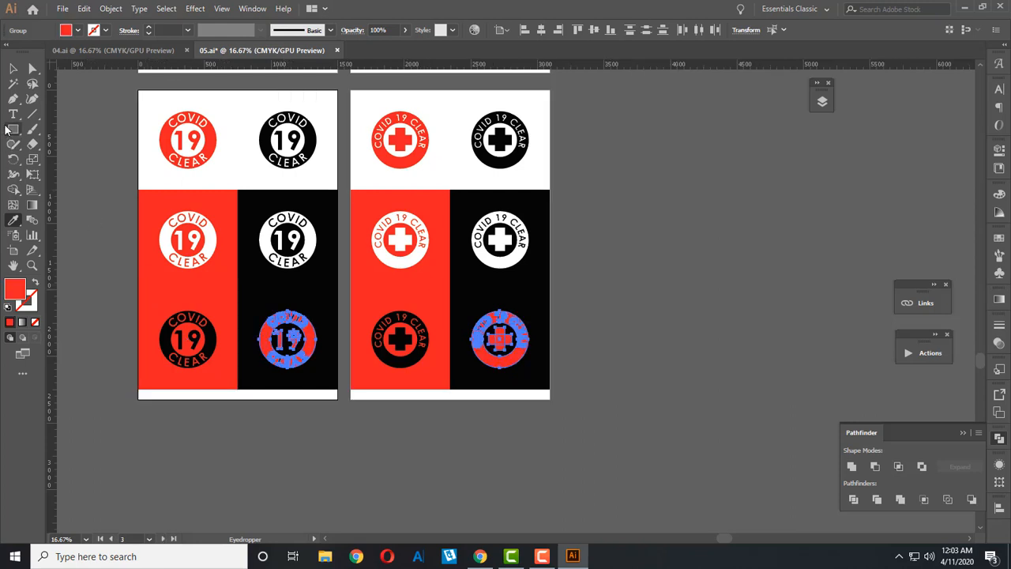
click(11, 71)
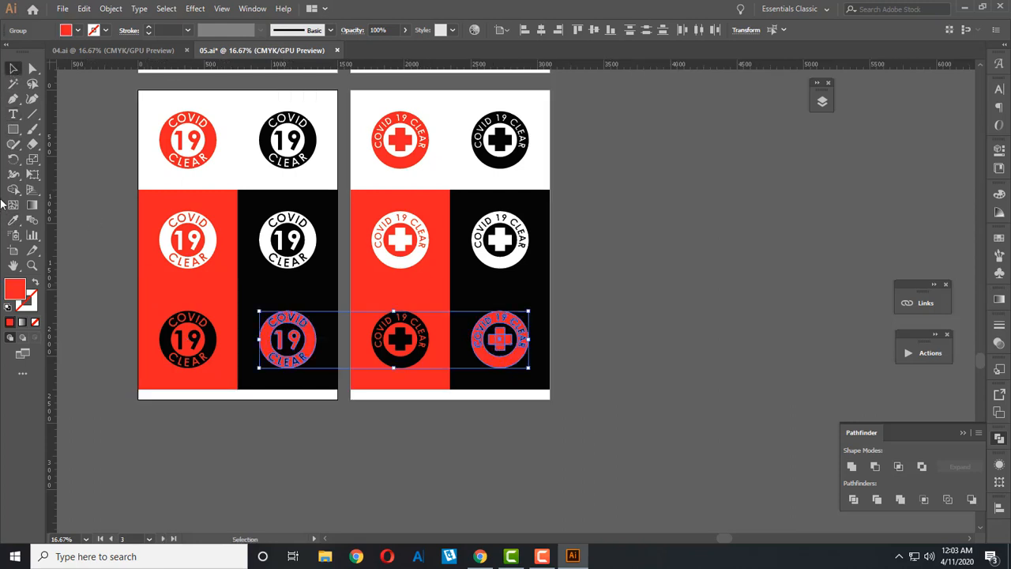
- Undo and redo the red recoloring of the two bottom-row badges, and clear the selection
click(13, 251)
drag(238, 401, 239, 402)
key(ctrl+z)
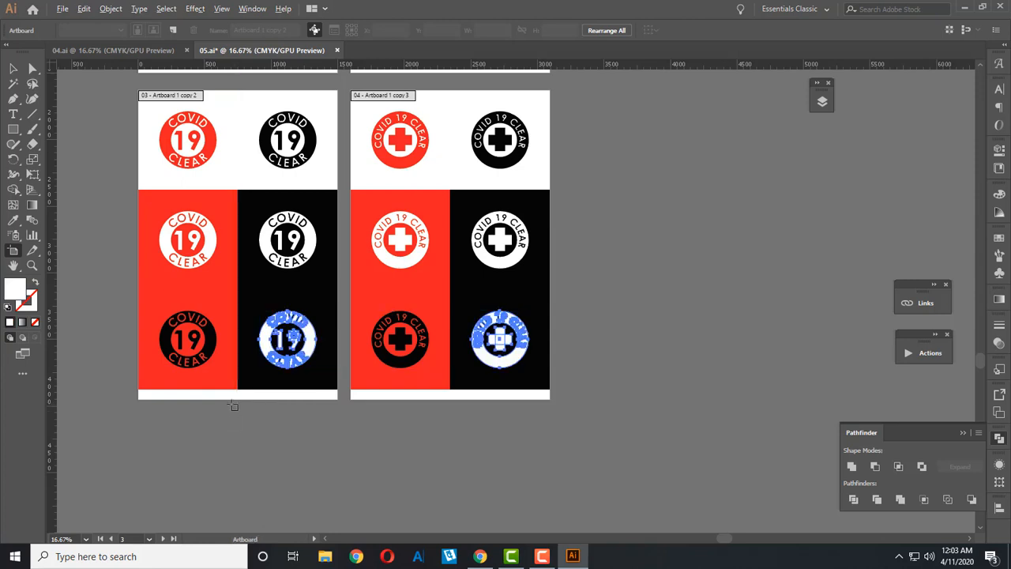
scroll(230, 404, up, 1)
key(ctrl+shift+z)
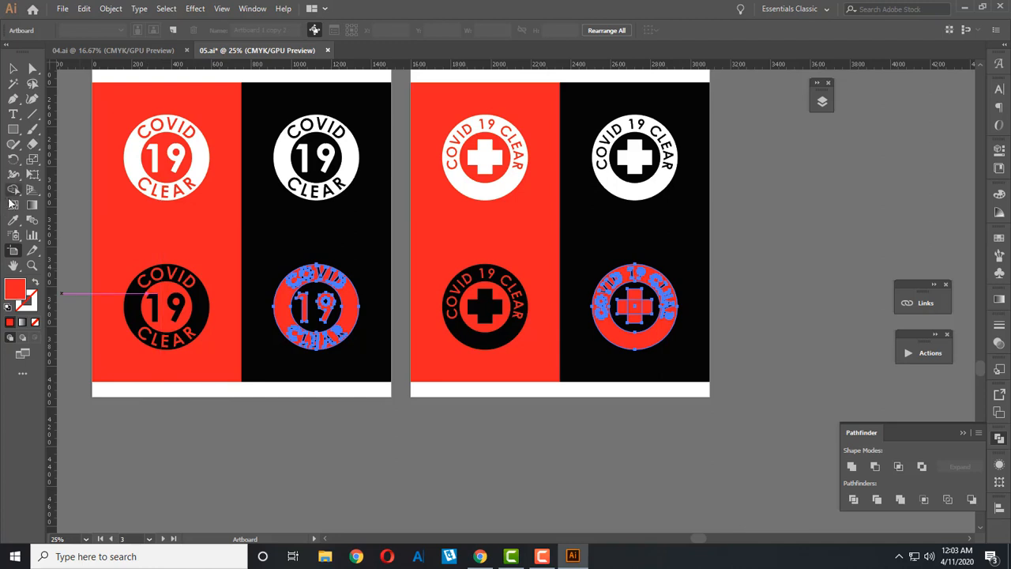
key(v)
click(15, 252)
click(13, 69)
click(239, 432)
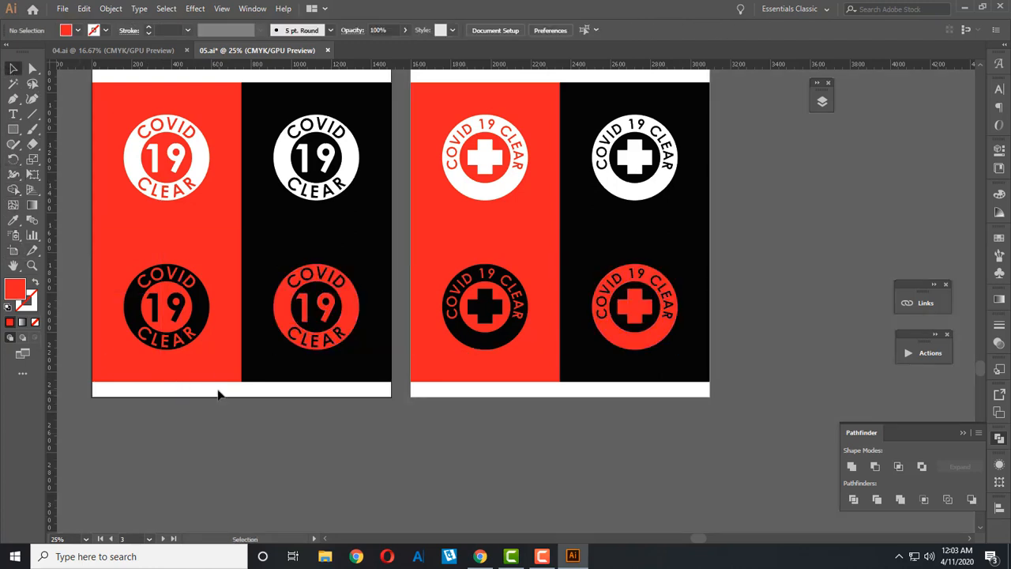
- Shorten both presentation artboards to a height of about 2248 px so their lower edges meet the bottom row of squares
click(13, 251)
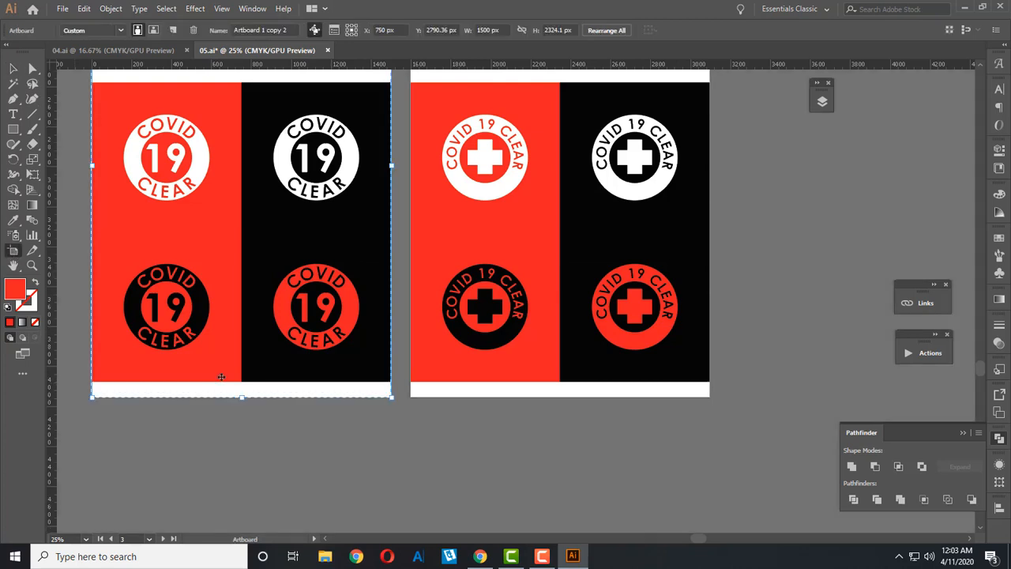
drag(242, 397, 244, 383)
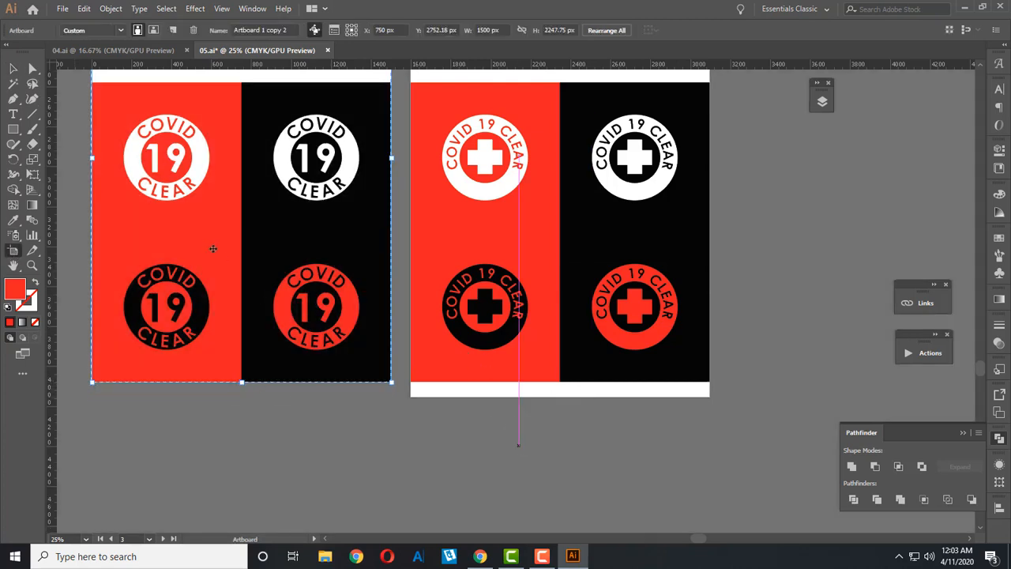
click(471, 393)
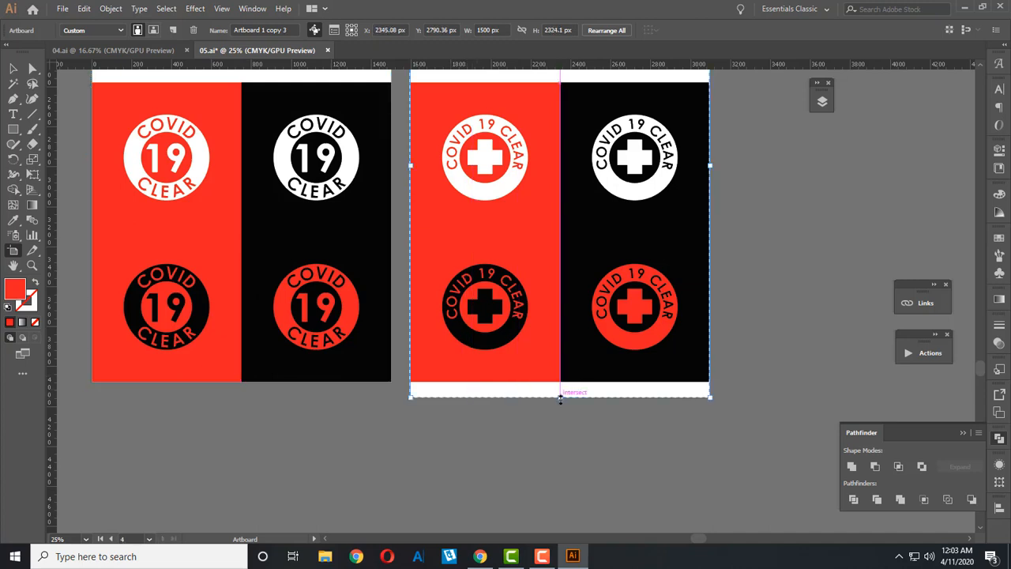
drag(560, 396, 561, 383)
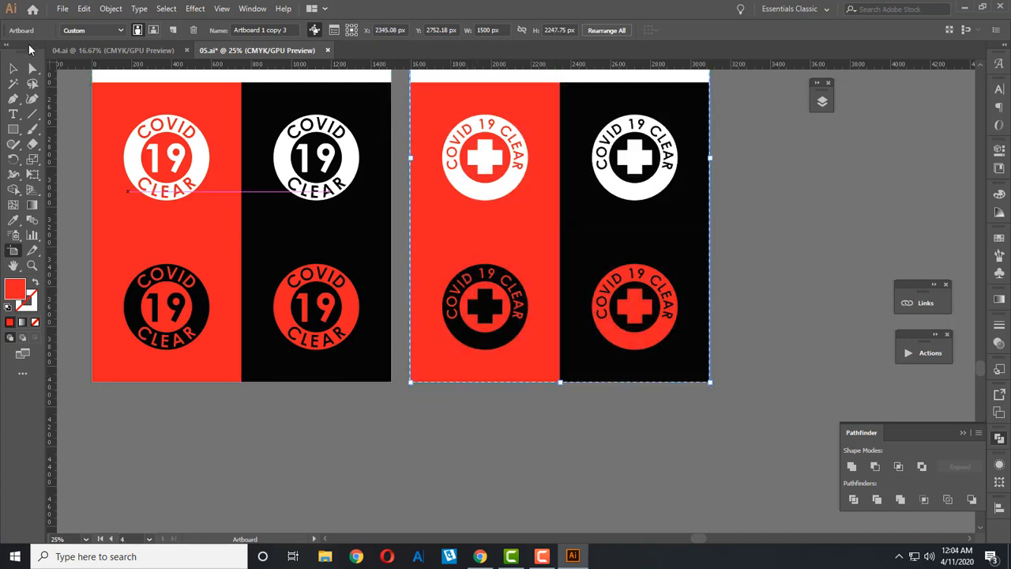
click(13, 69)
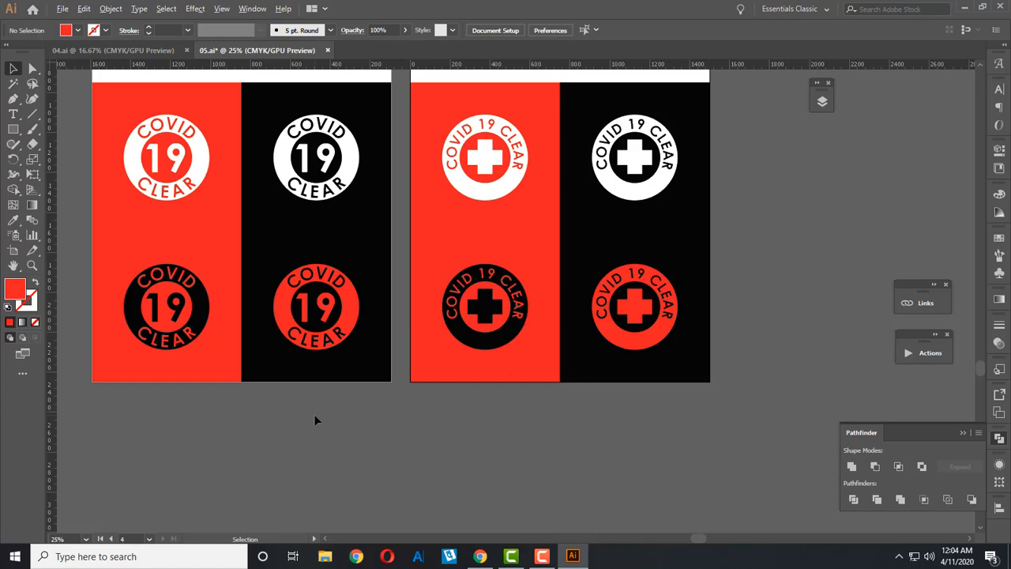
- Select all artwork on the four artboards and save the document
alt+scroll(314, 414, down, 1)
scroll(313, 415, up, 1)
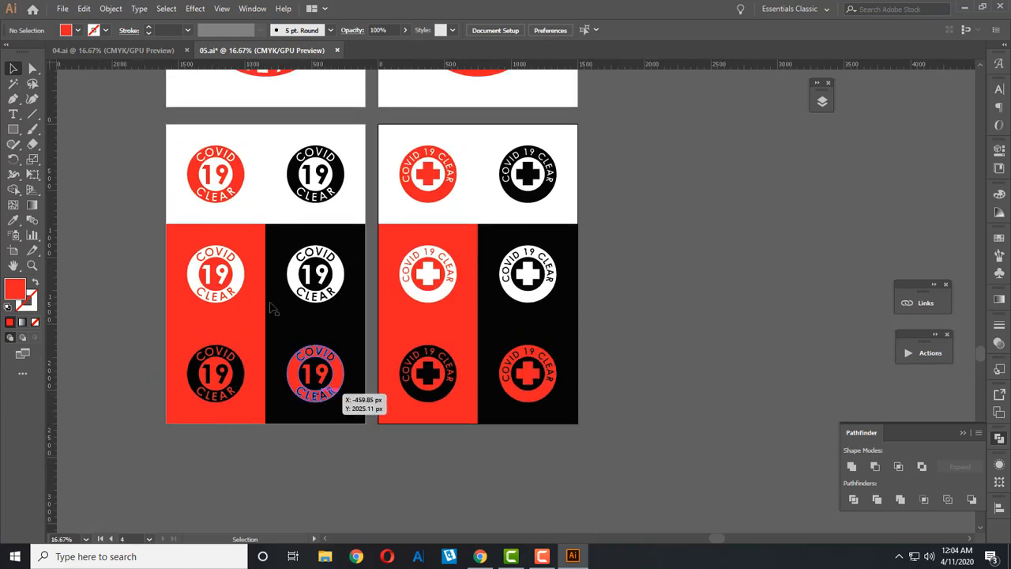
drag(264, 296, 441, 403)
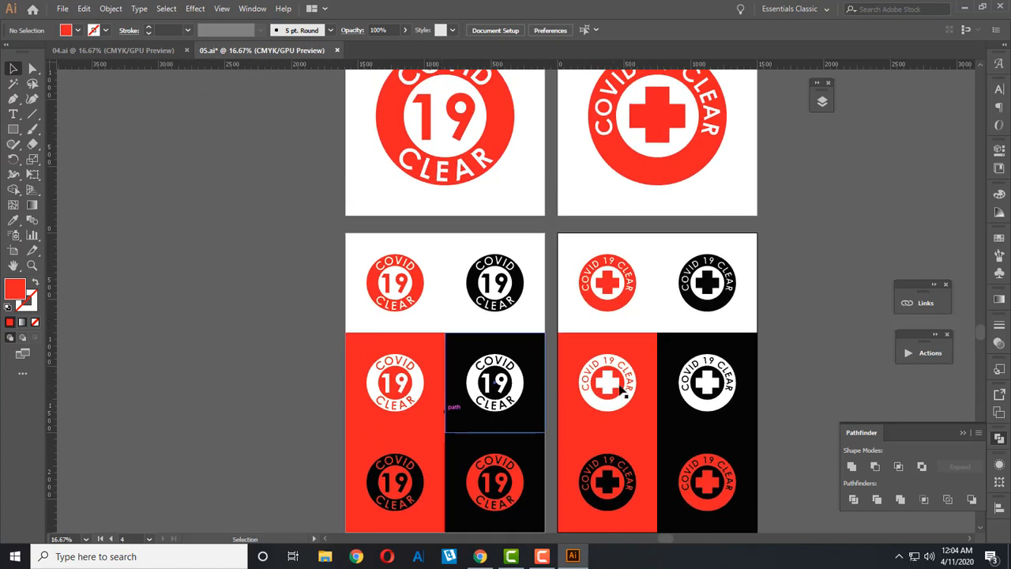
alt+scroll(650, 359, down, 1)
key(ctrl)
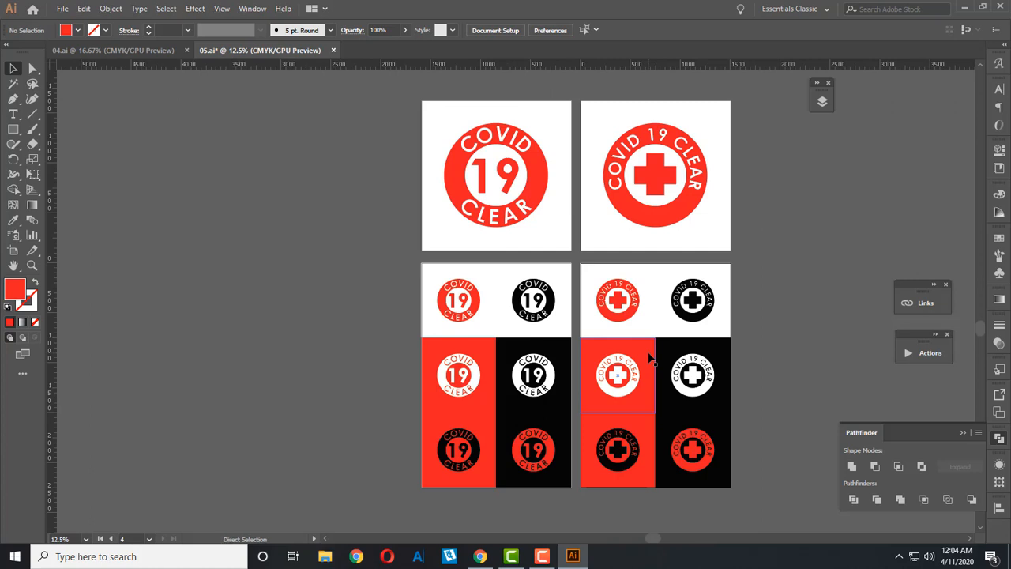
key(ctrl+a)
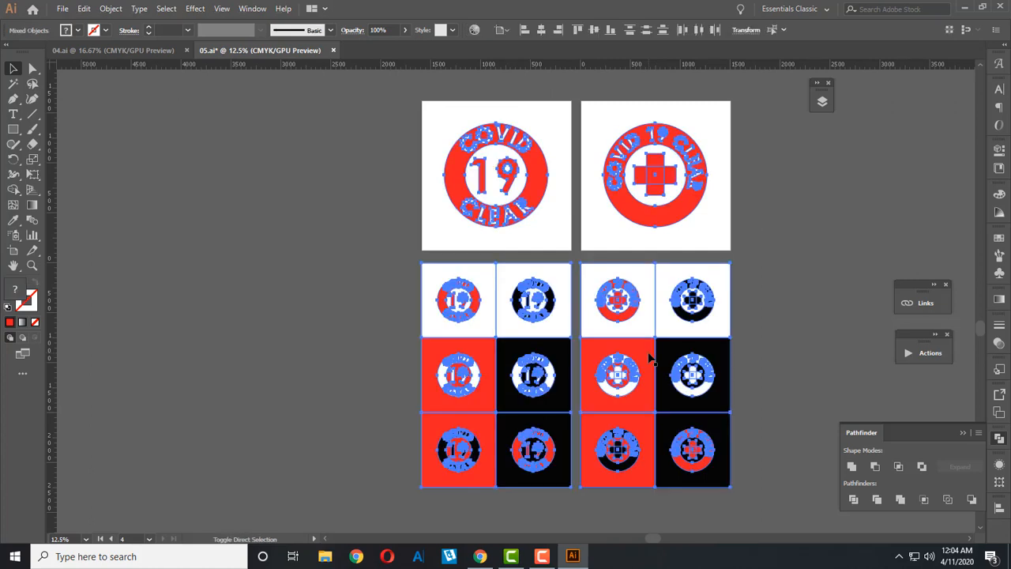
key(ctrl+s)
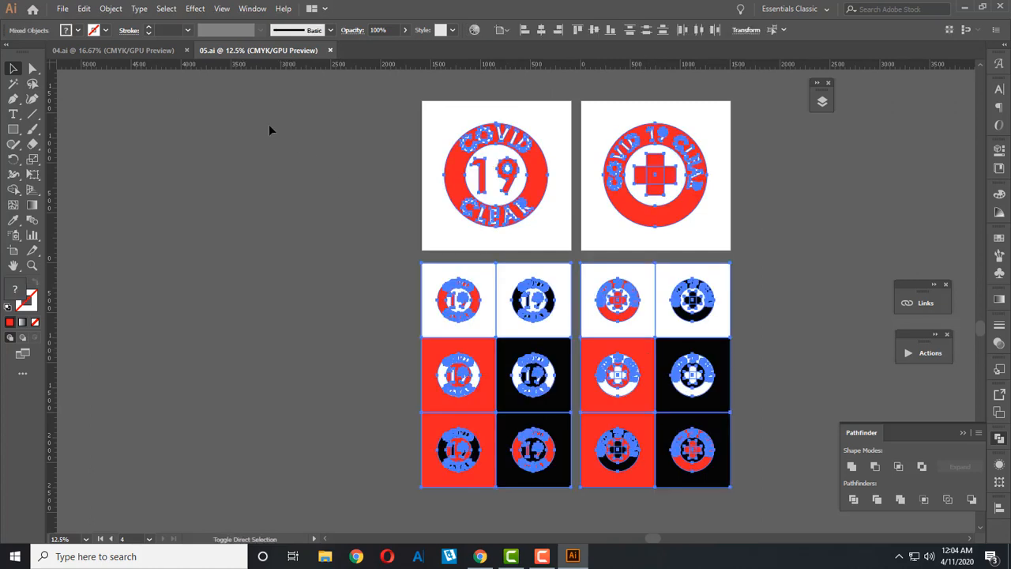
- Export all artboards as separate PNG files with the base name 05 to the customer's folder
click(61, 8)
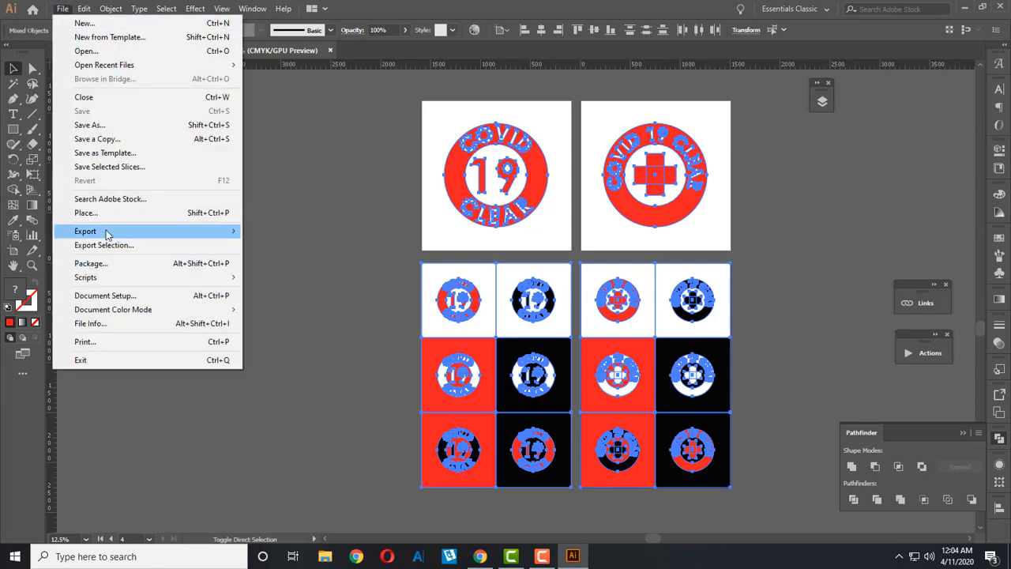
mouse_move(107, 232)
click(276, 249)
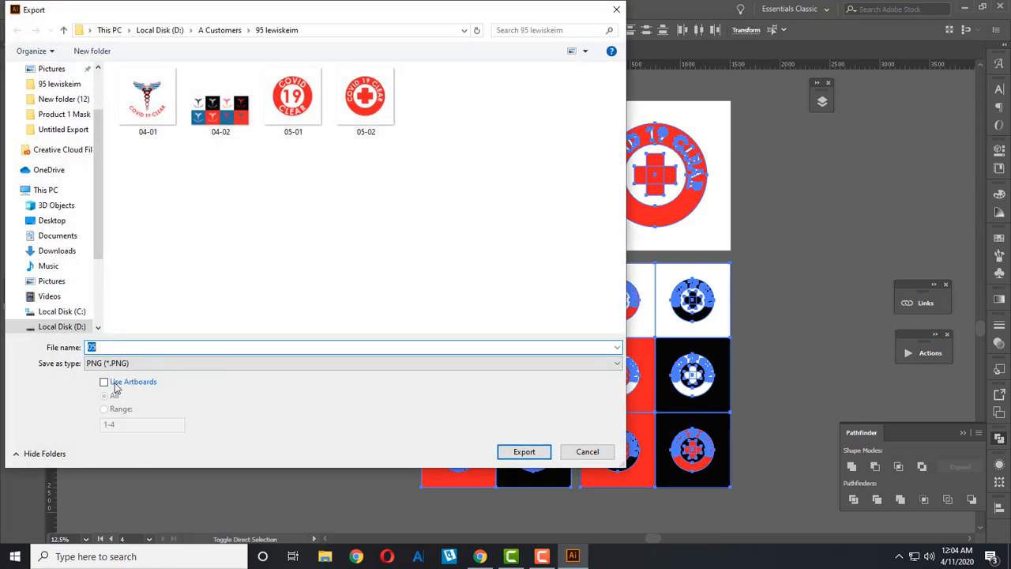
key(Return)
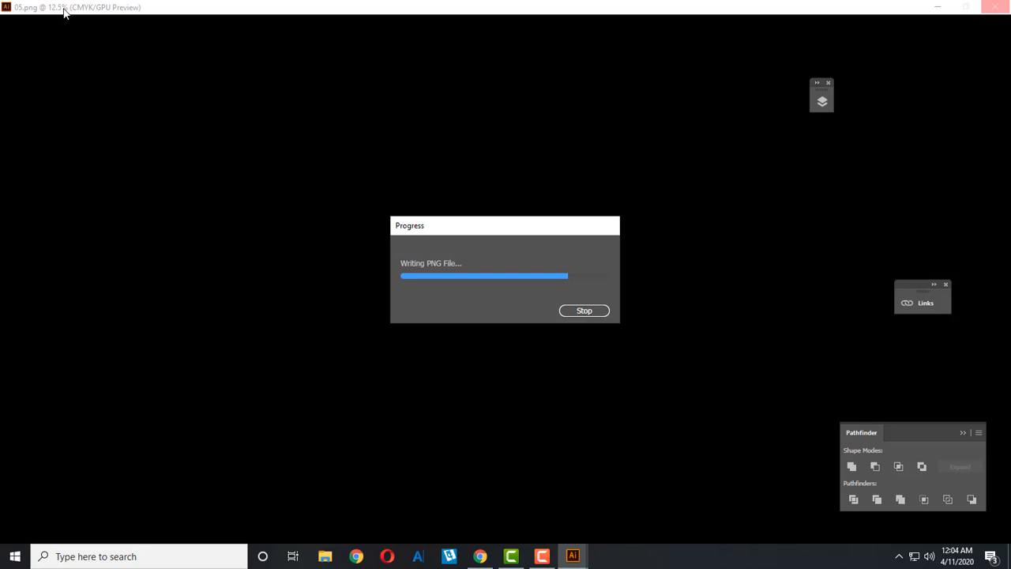
- Export the artboards as JPEG files with the base name 05, using CMYK, Maximum quality 10 and High (300 ppi) resolution
click(64, 9)
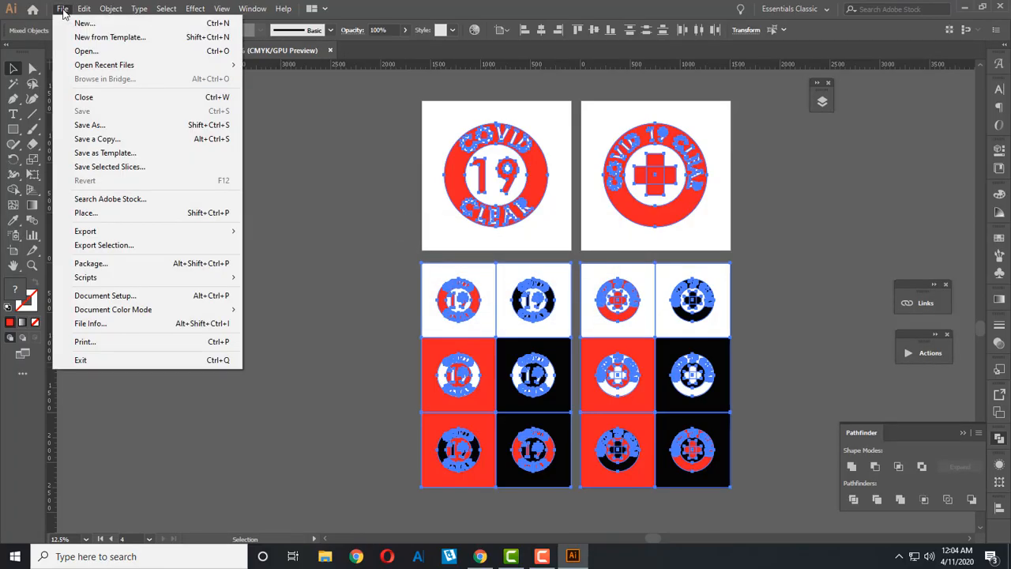
mouse_move(159, 232)
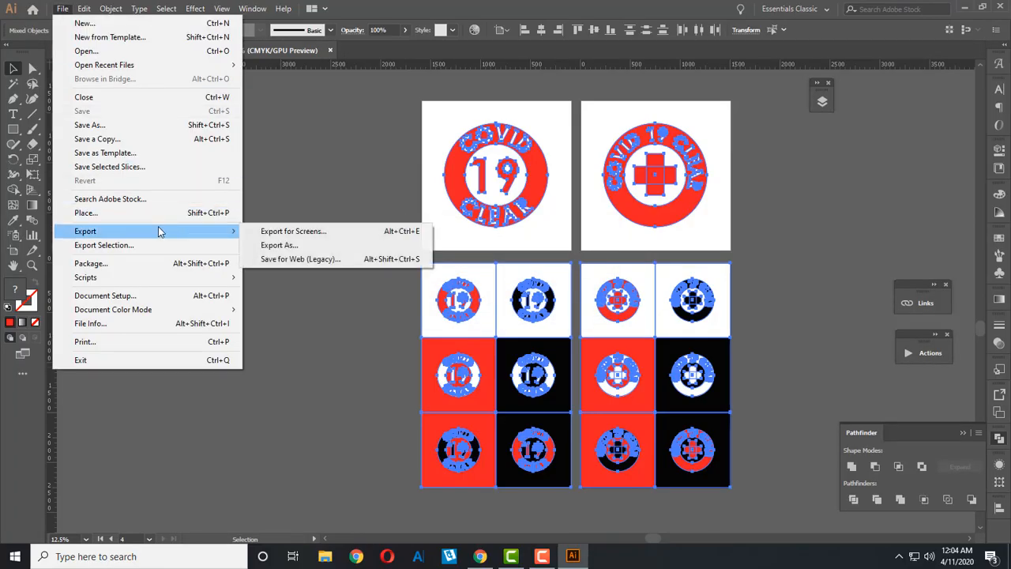
click(310, 248)
click(158, 363)
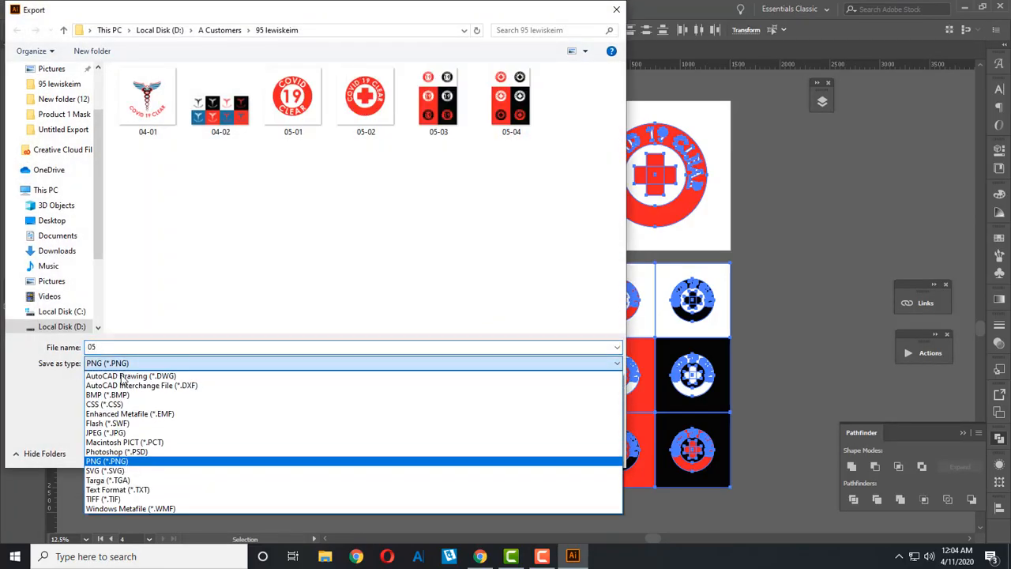
click(141, 432)
click(126, 382)
key(Return)
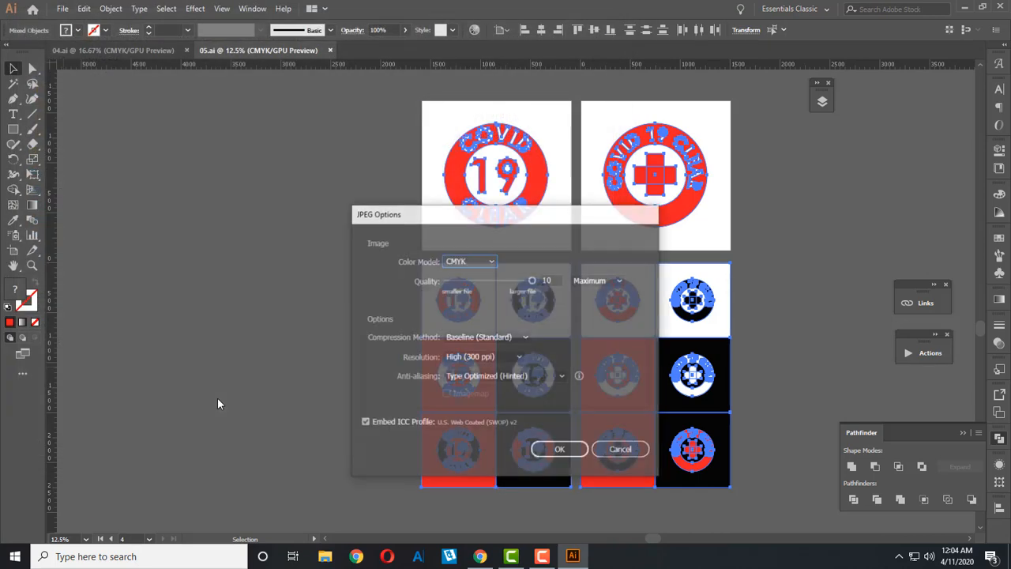
key(Return)
key(Return)
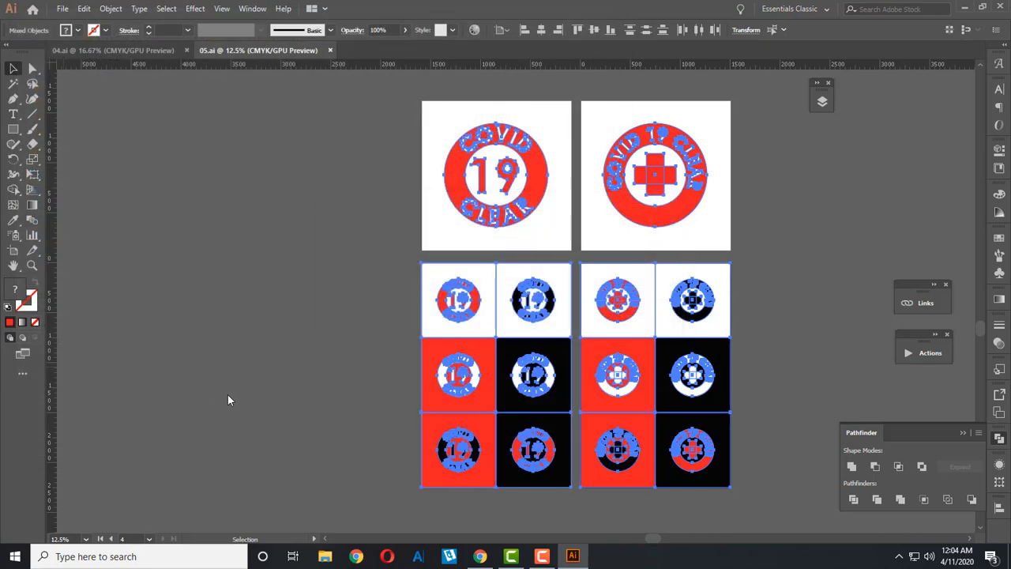